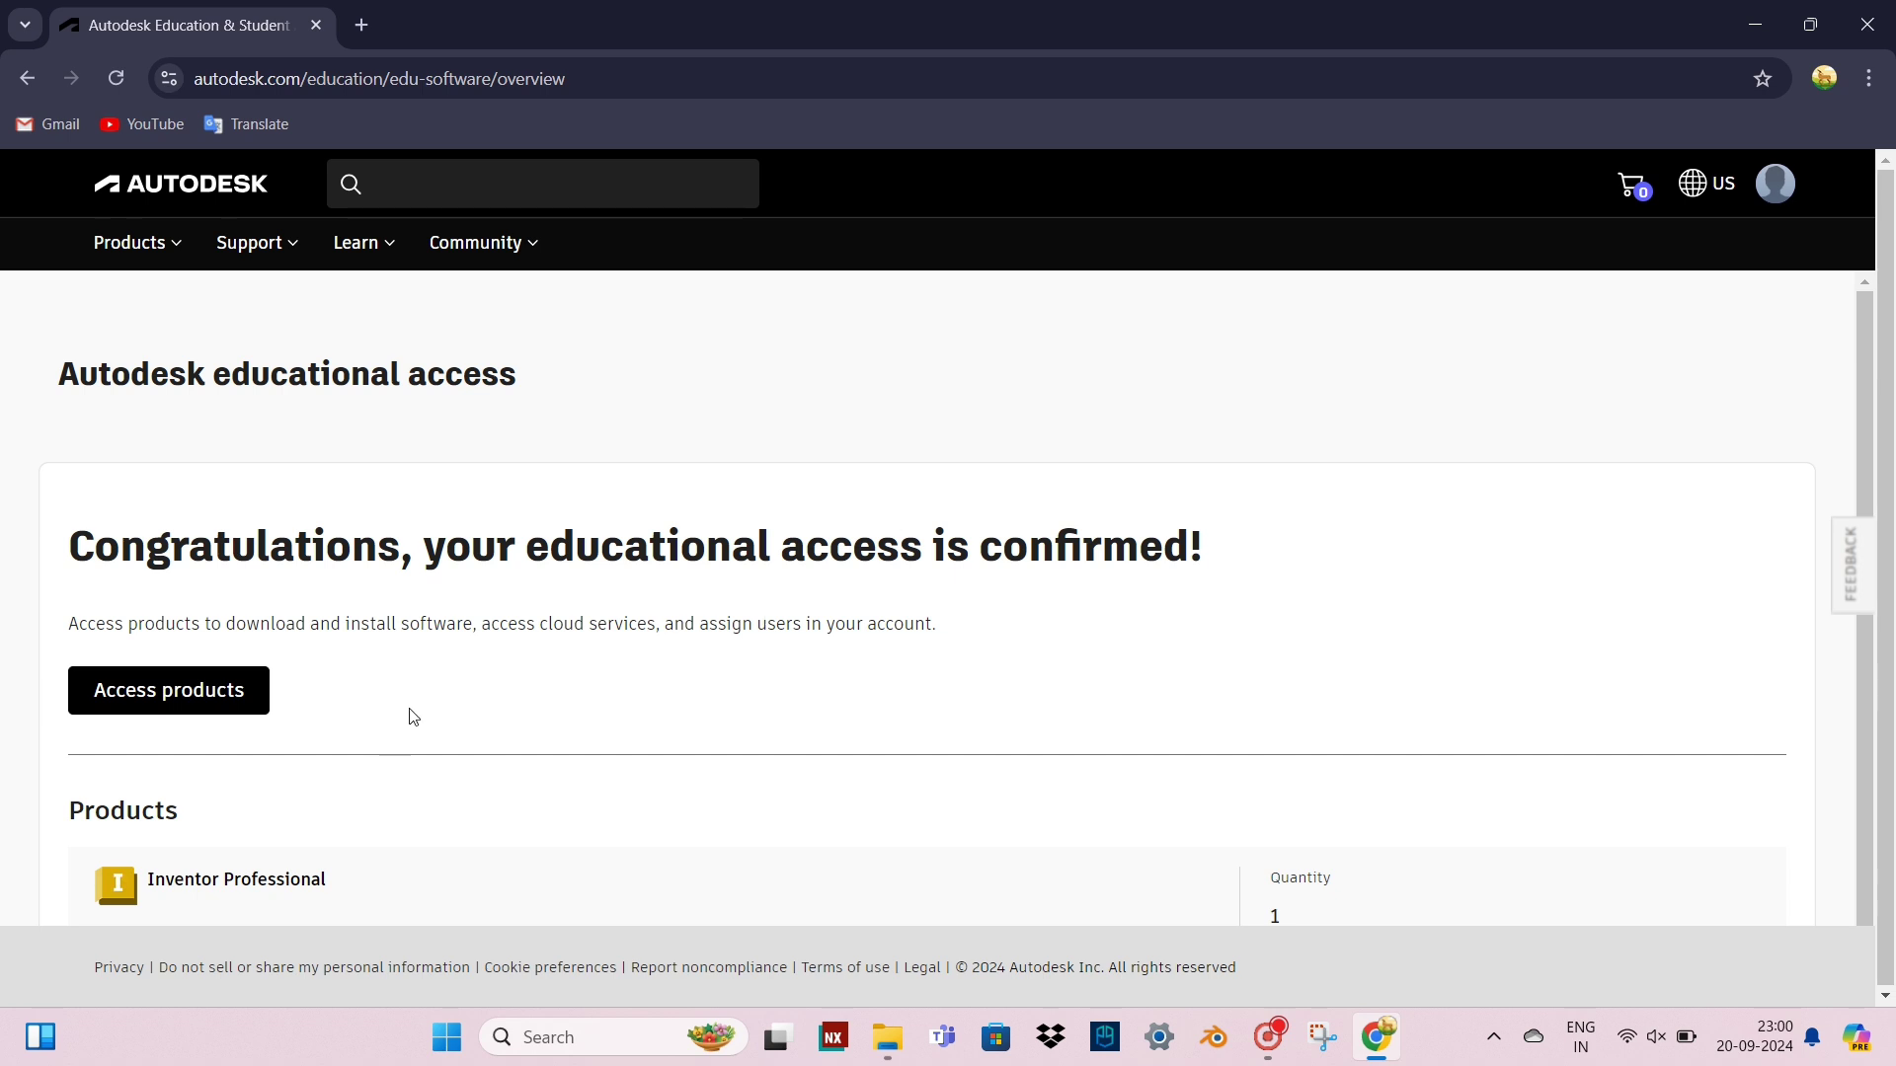
# Step: Access the confirmed educational products, and open the Autodesk education software overview page in a new browser tab
pyautogui.scroll(-1, 425, 691)
pyautogui.click(259, 647)
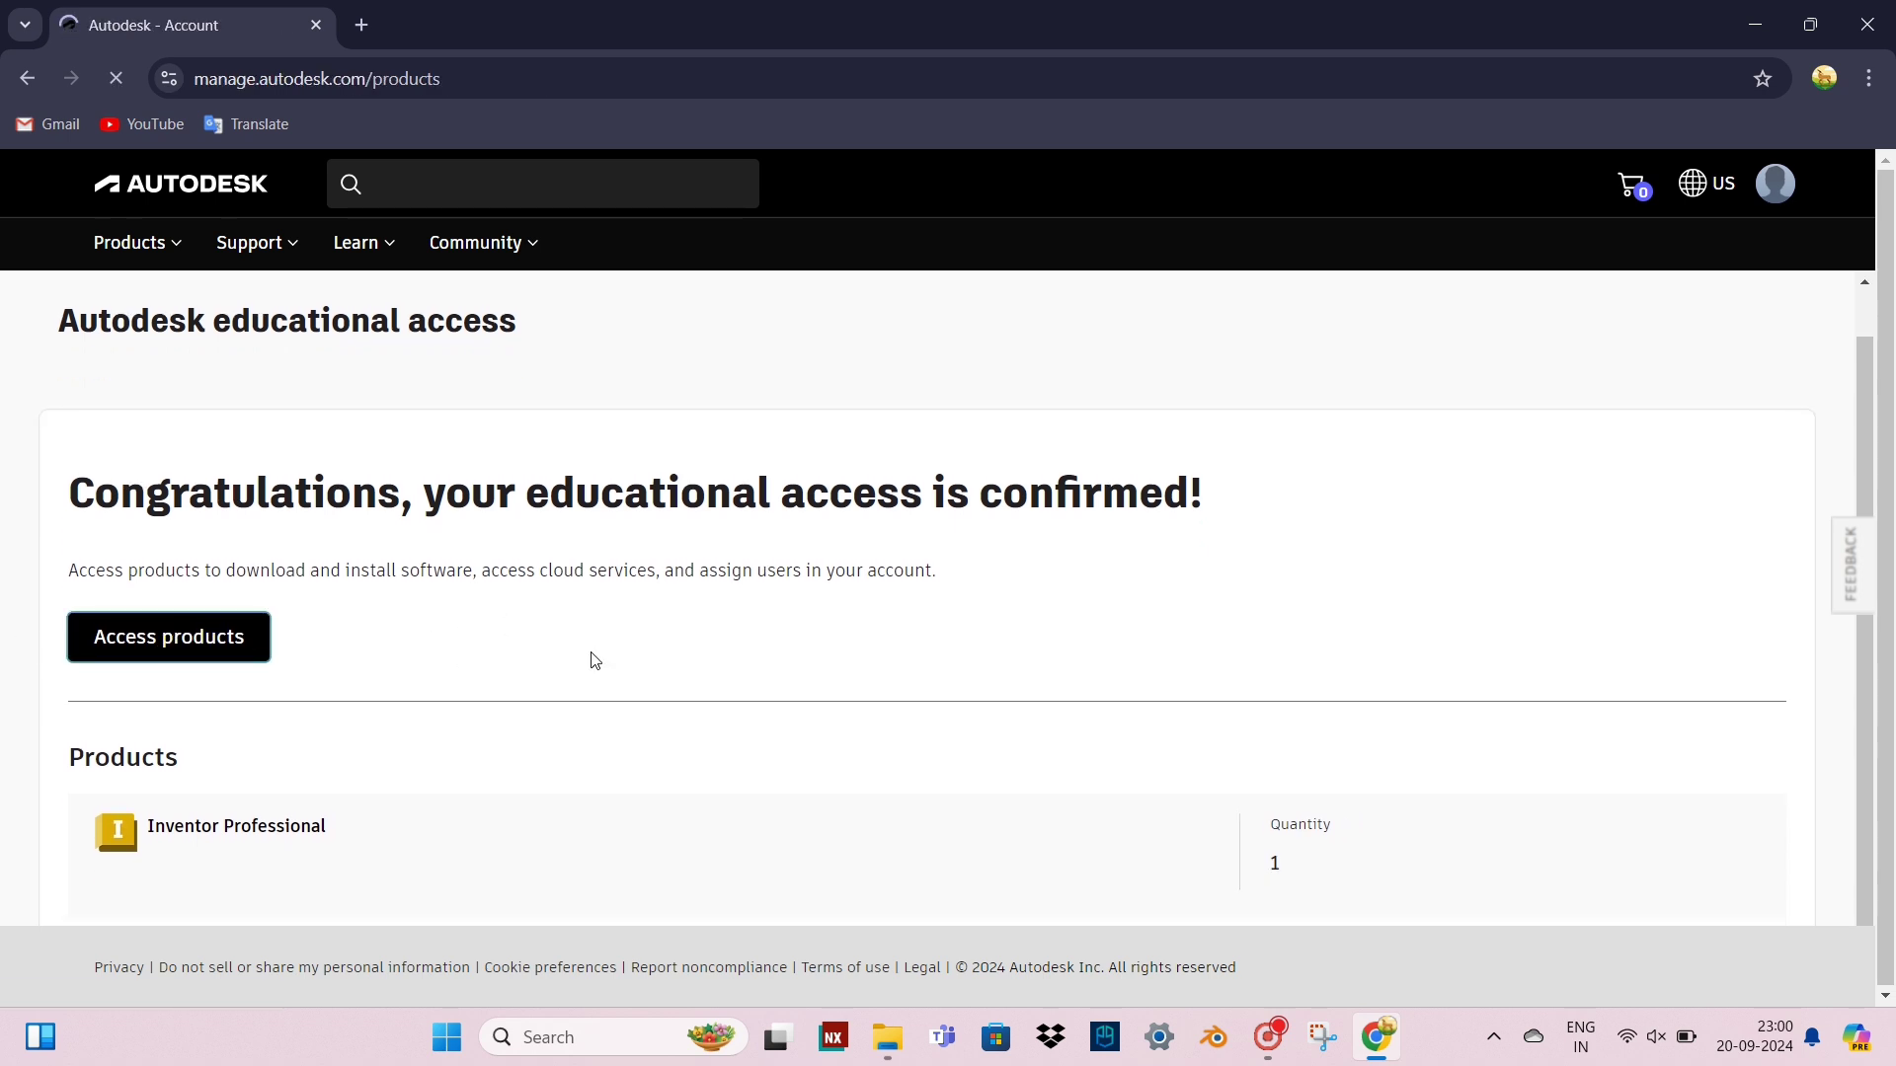
pyautogui.hotkey('ctrl', 't')
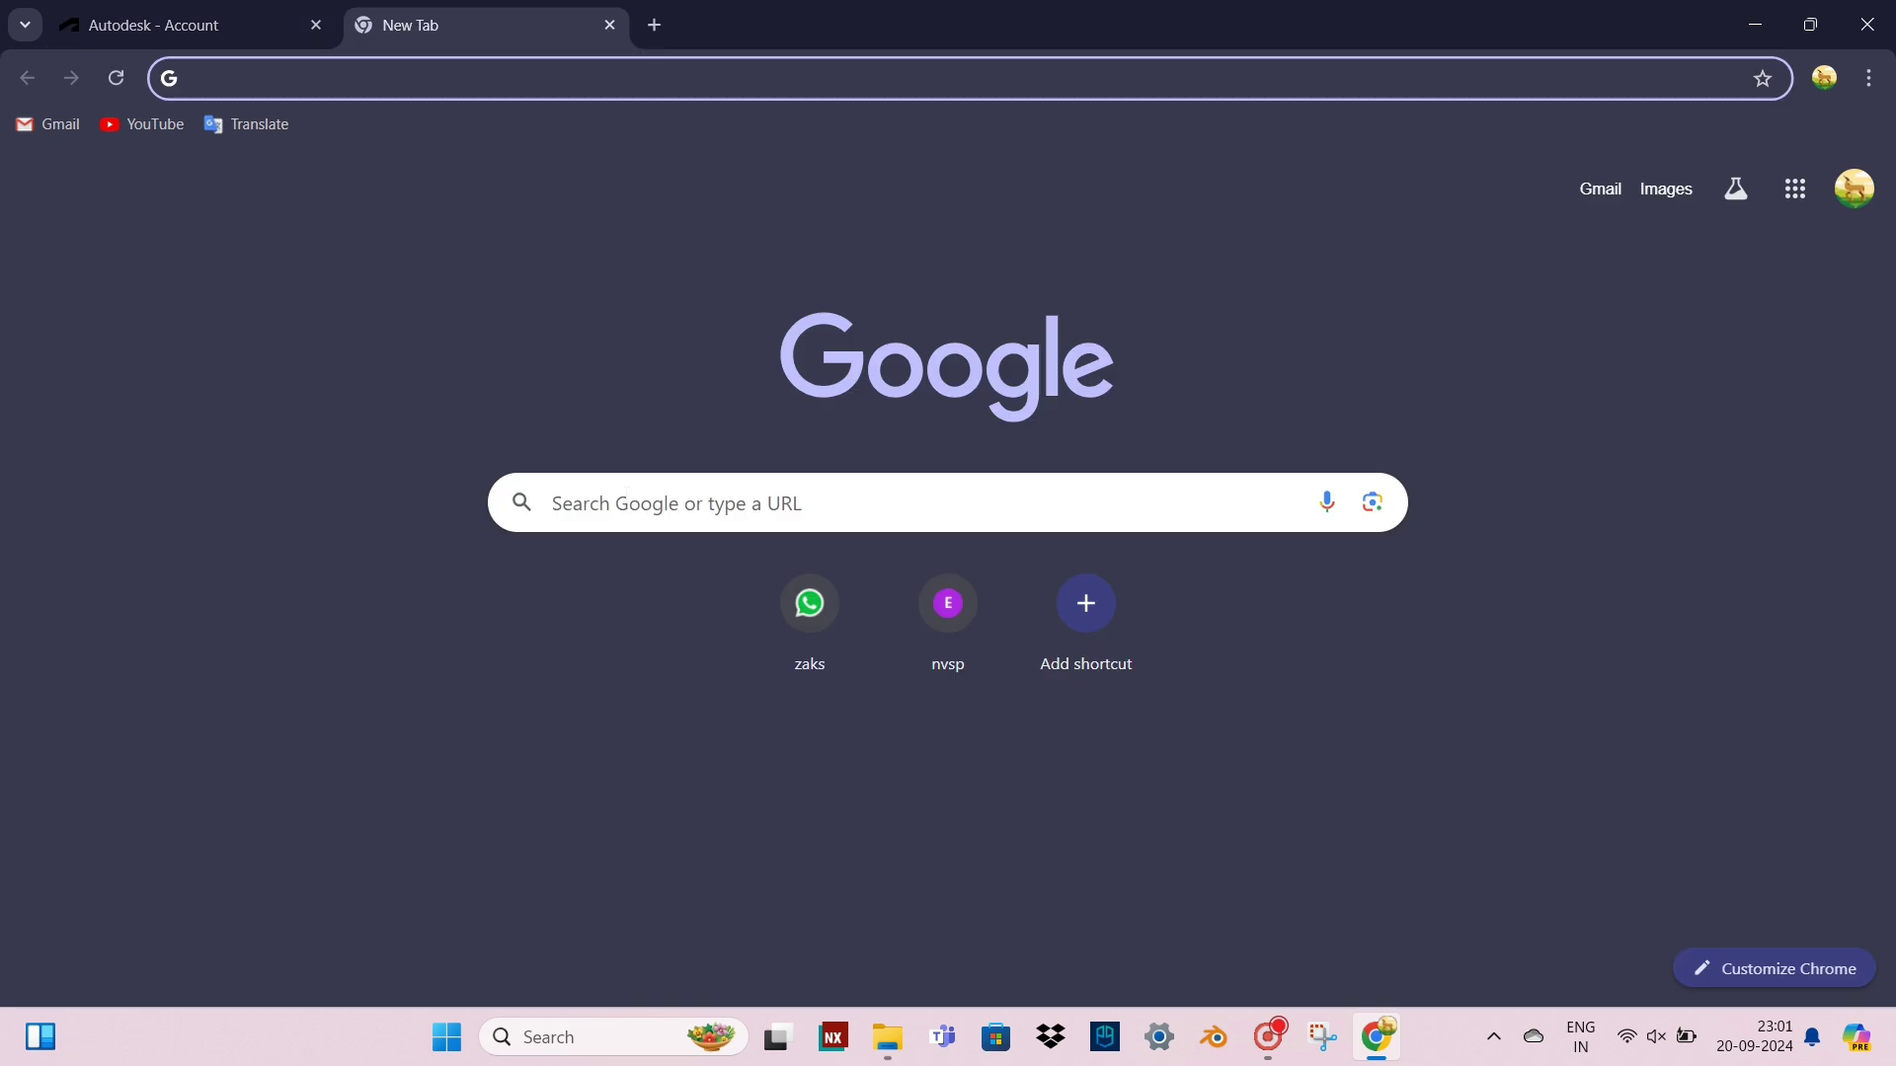
pyautogui.click(652, 499)
pyautogui.click(655, 554)
pyautogui.click(419, 425)
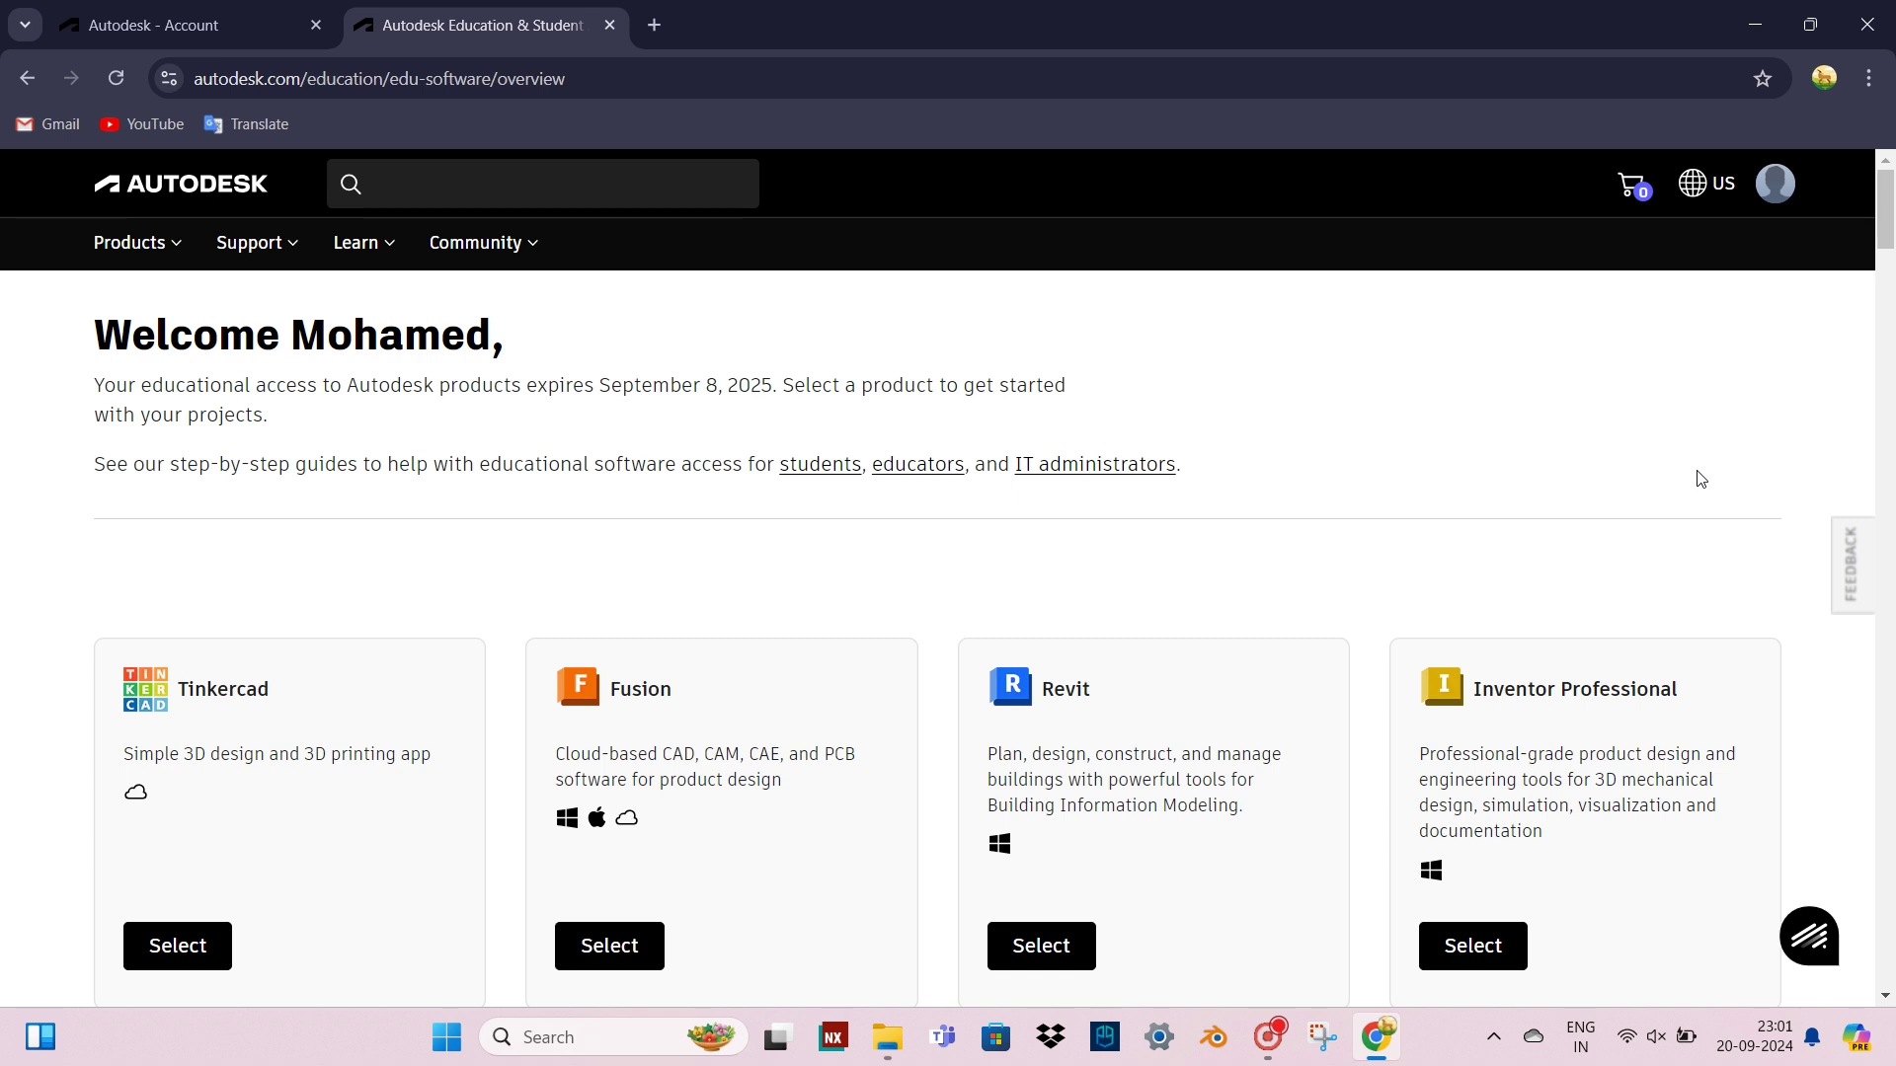
# Step: Open the Autodesk account's All Products and Services page and browse the available products
pyautogui.click(1776, 184)
pyautogui.click(1558, 476)
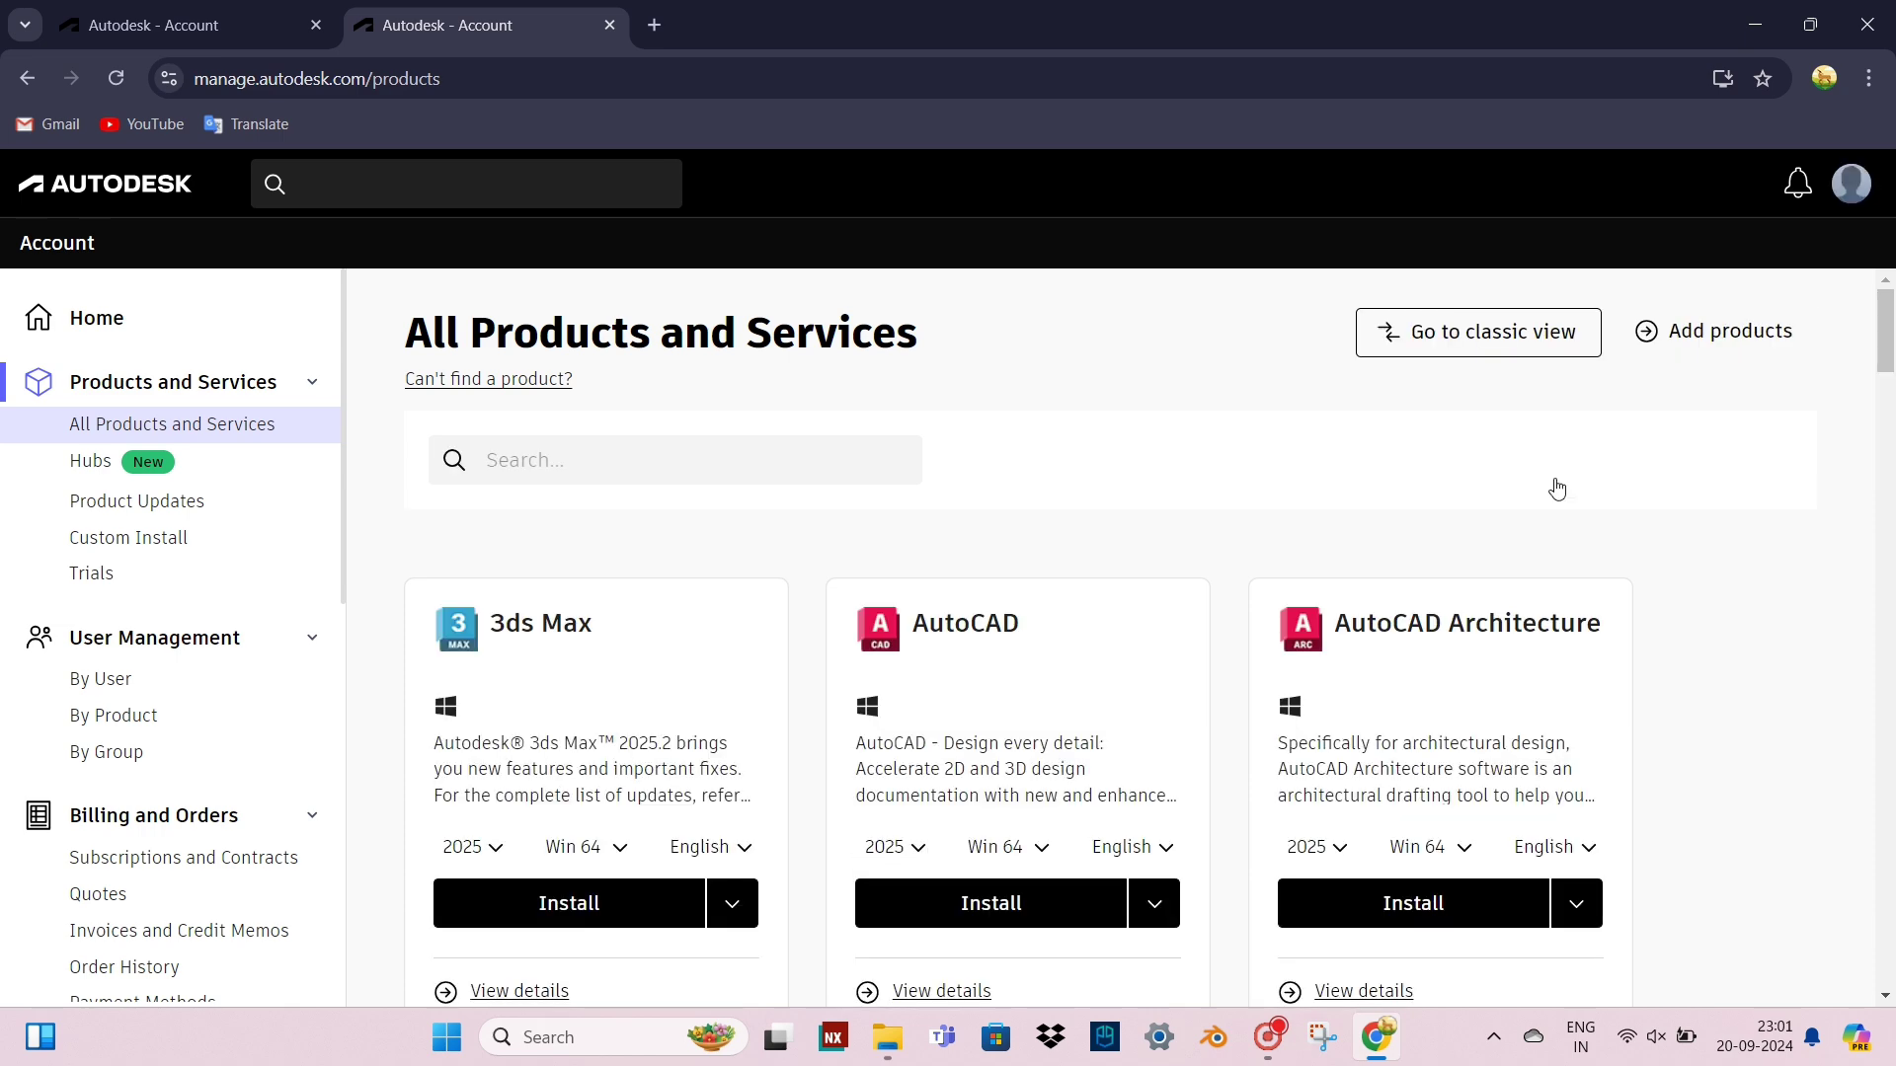
pyautogui.scroll(-5, 1345, 467)
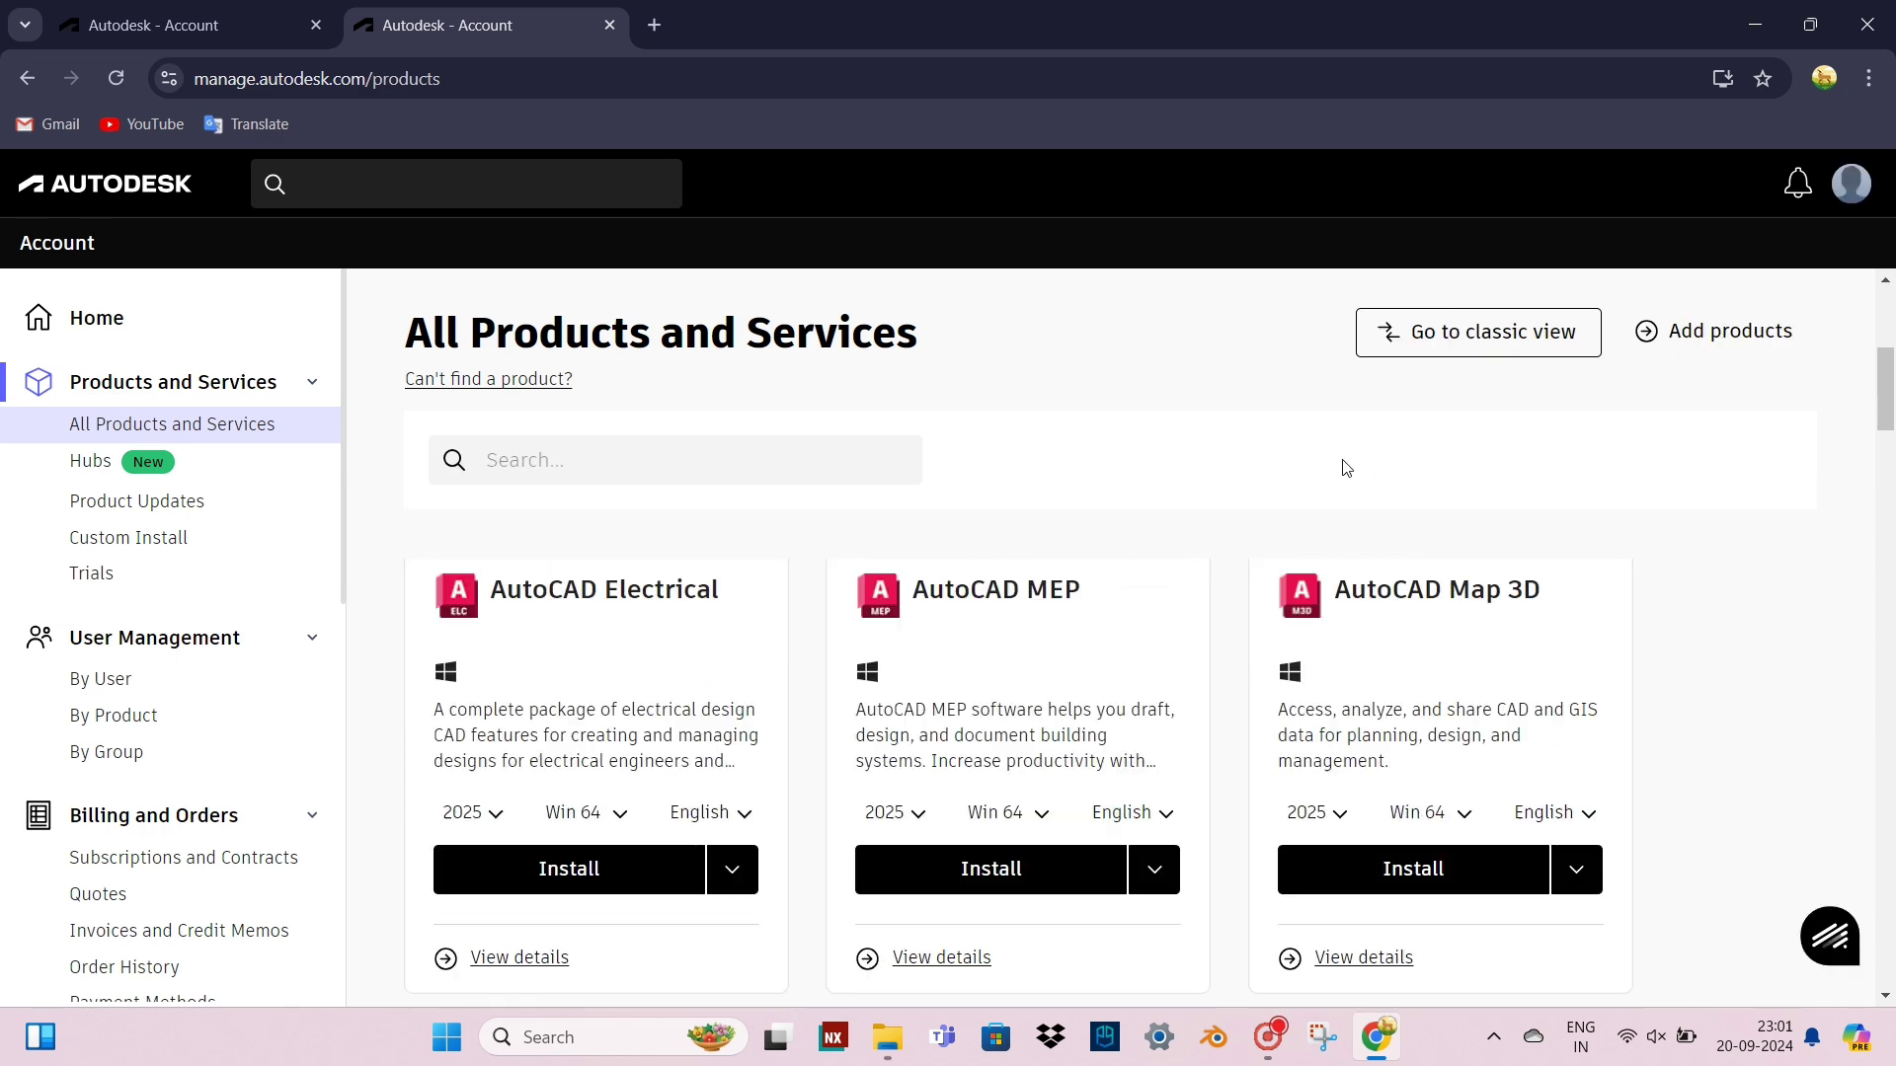
pyautogui.scroll(-12, 1345, 467)
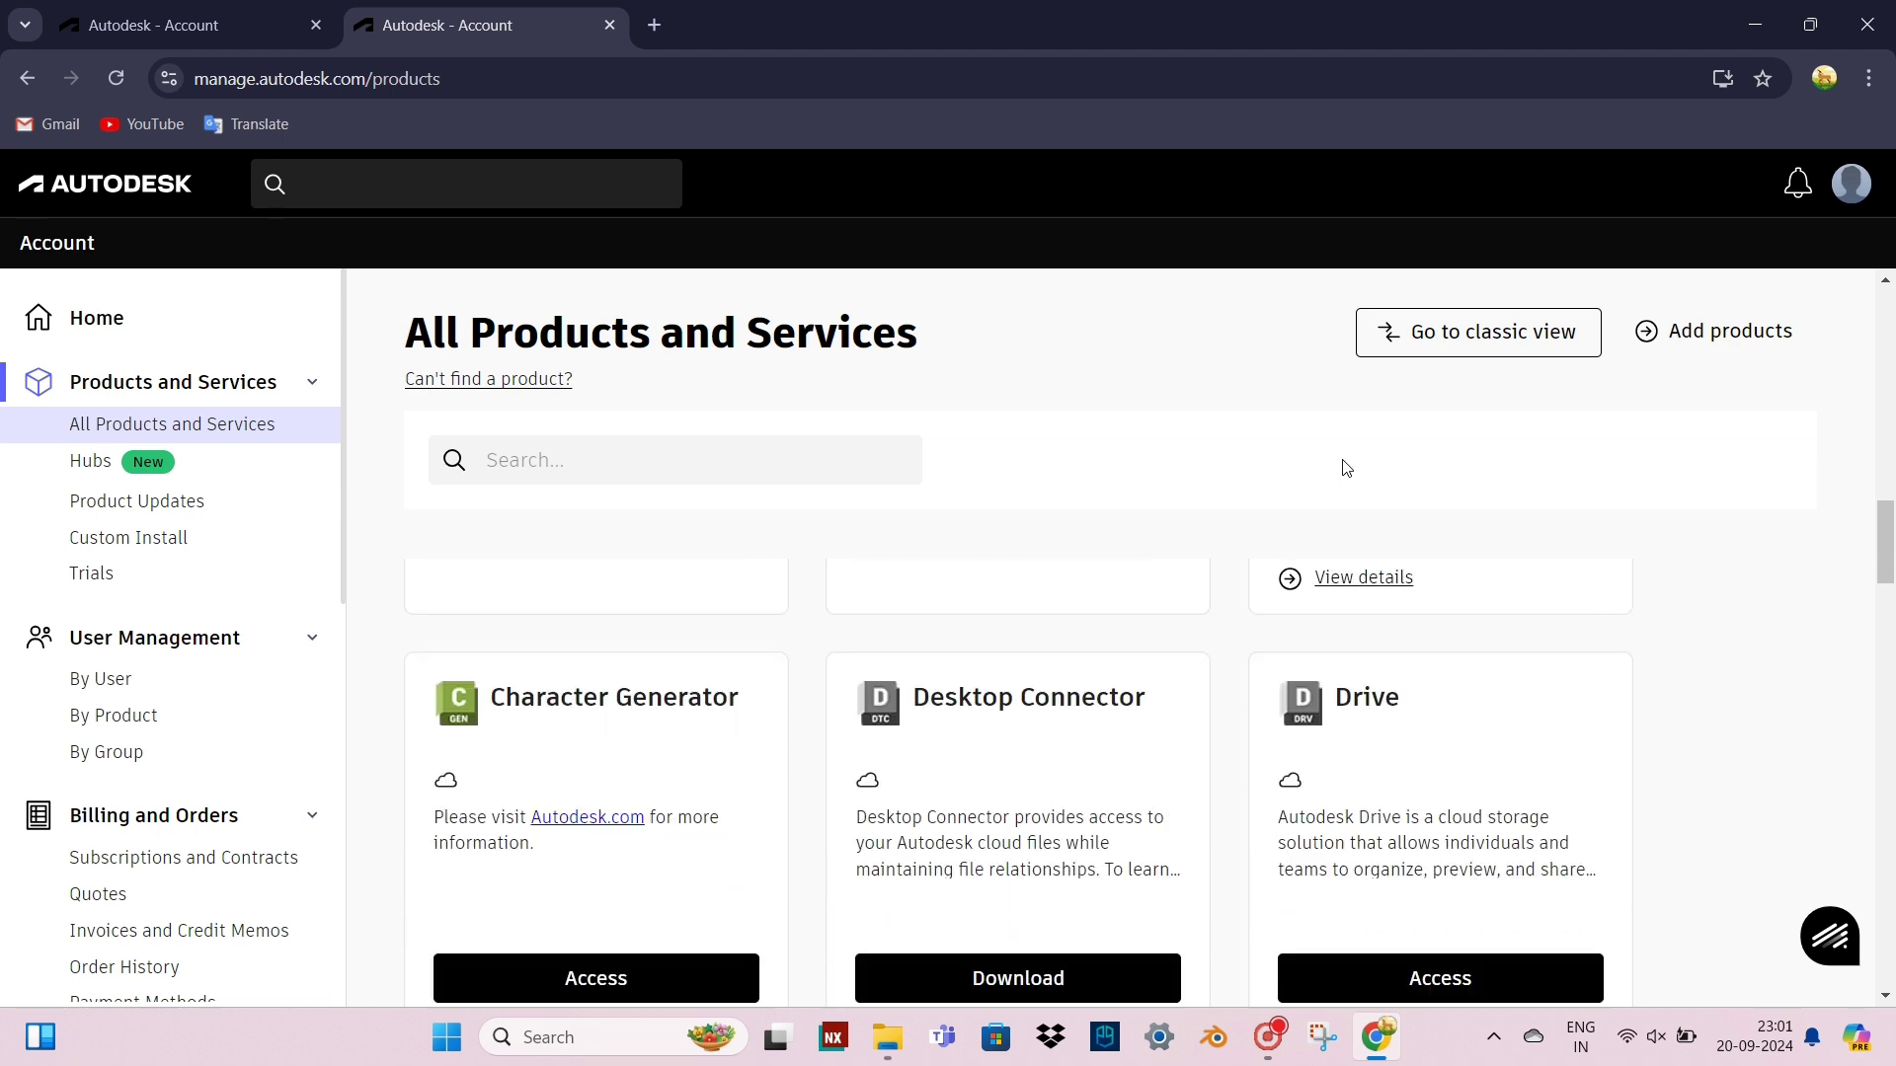
pyautogui.scroll(-15, 1346, 467)
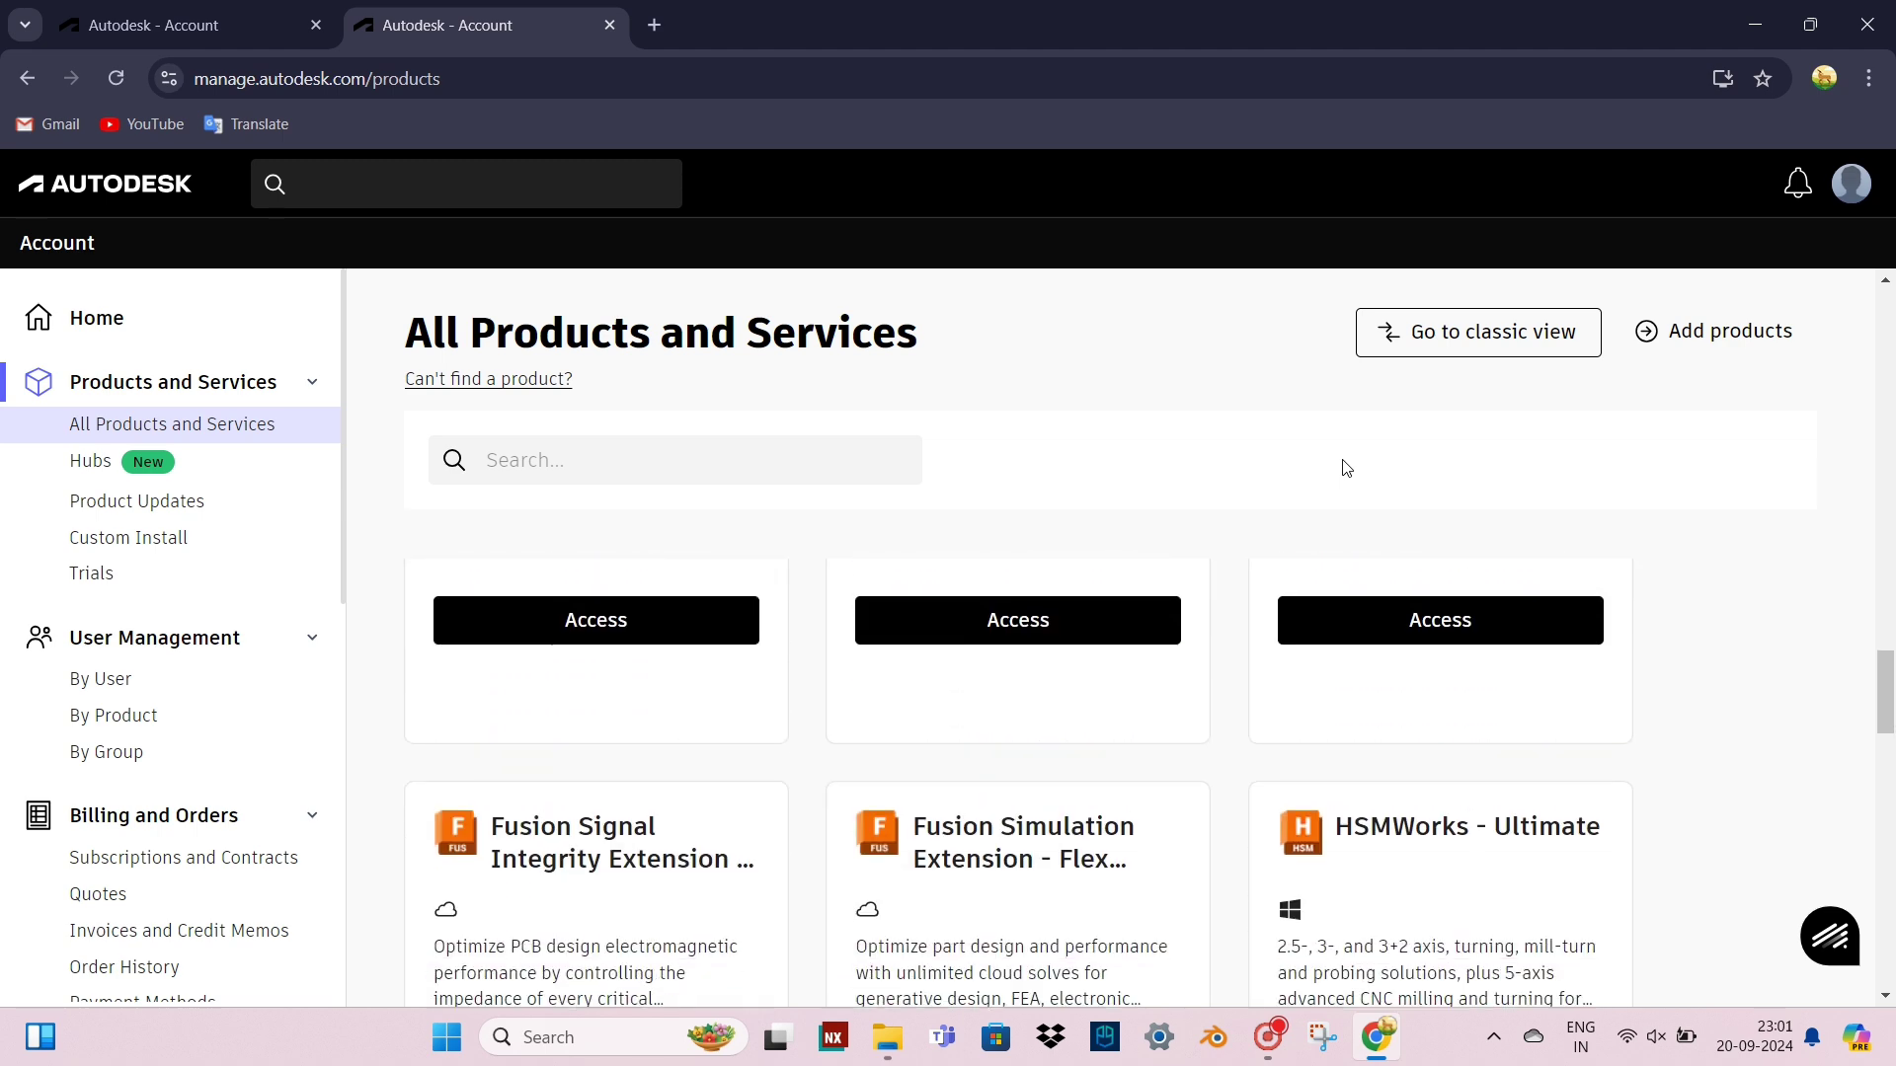
pyautogui.scroll(-15, 1346, 467)
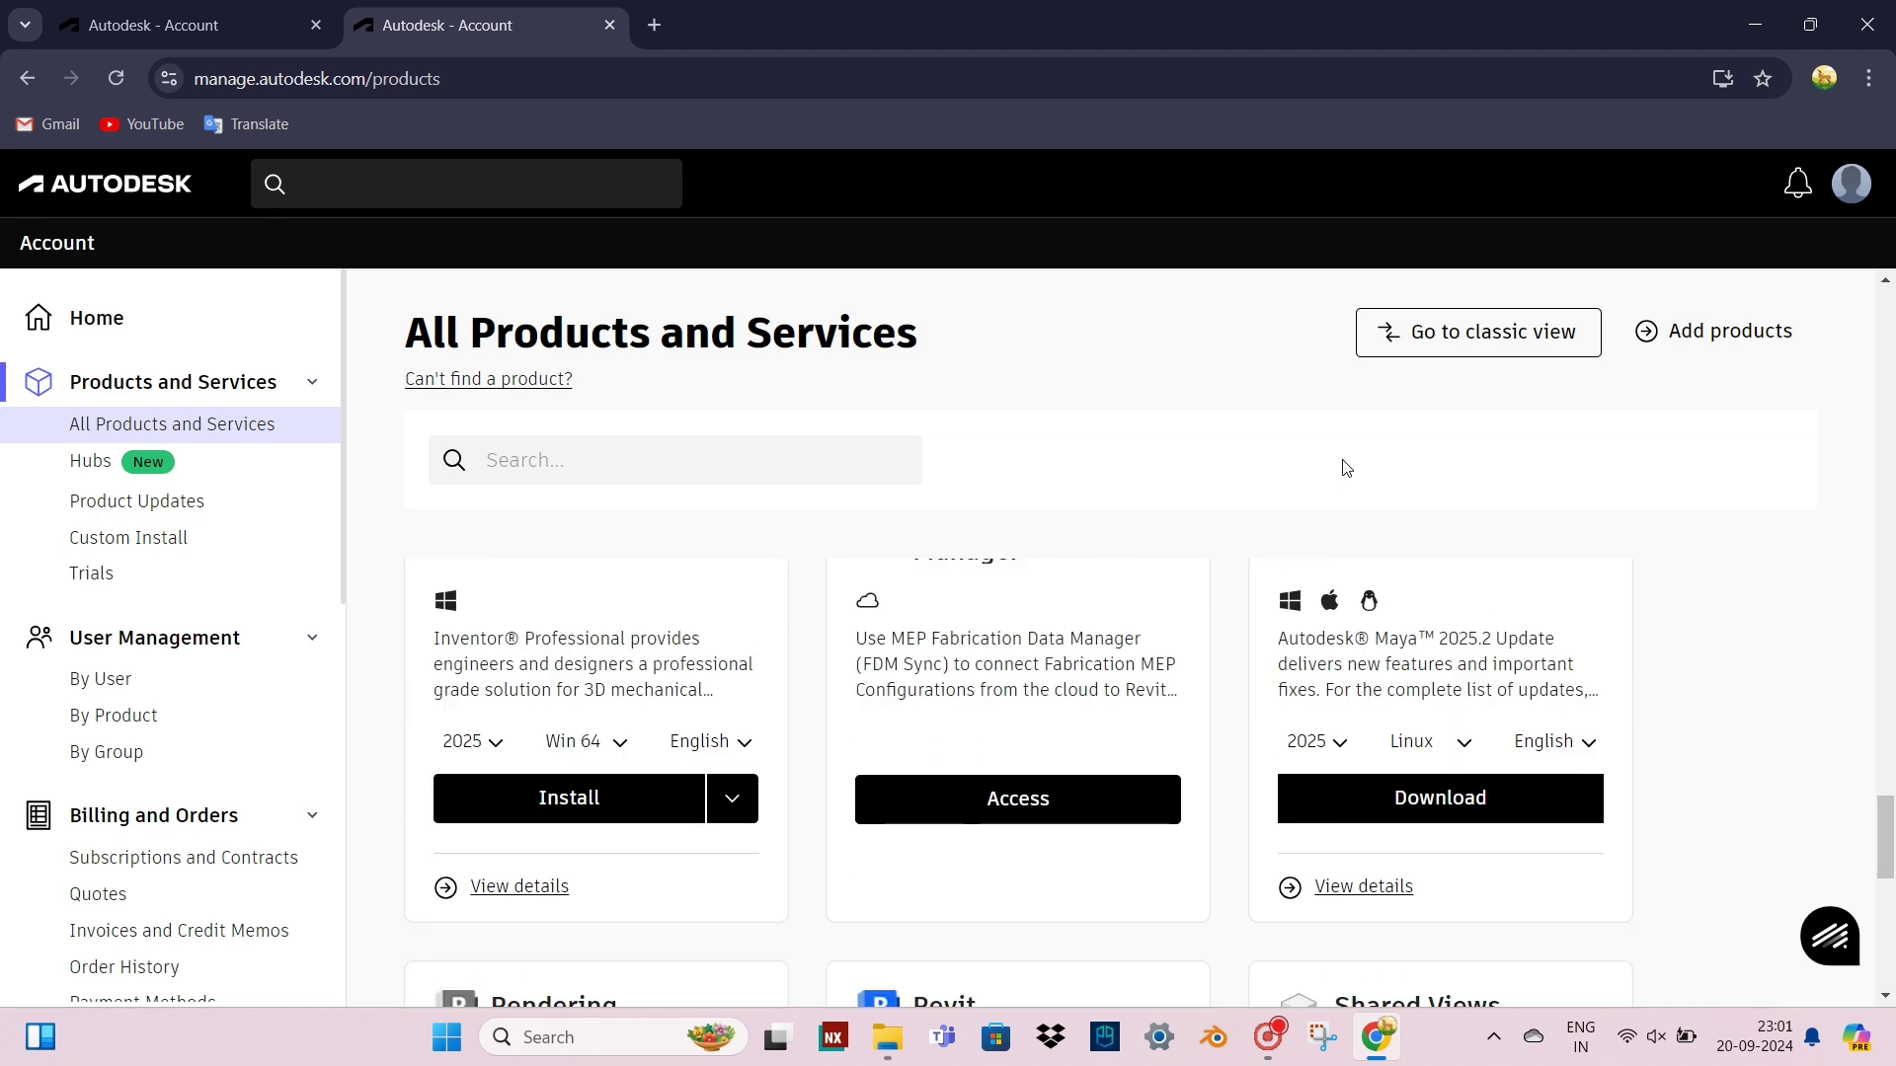
pyautogui.scroll(-15, 1346, 467)
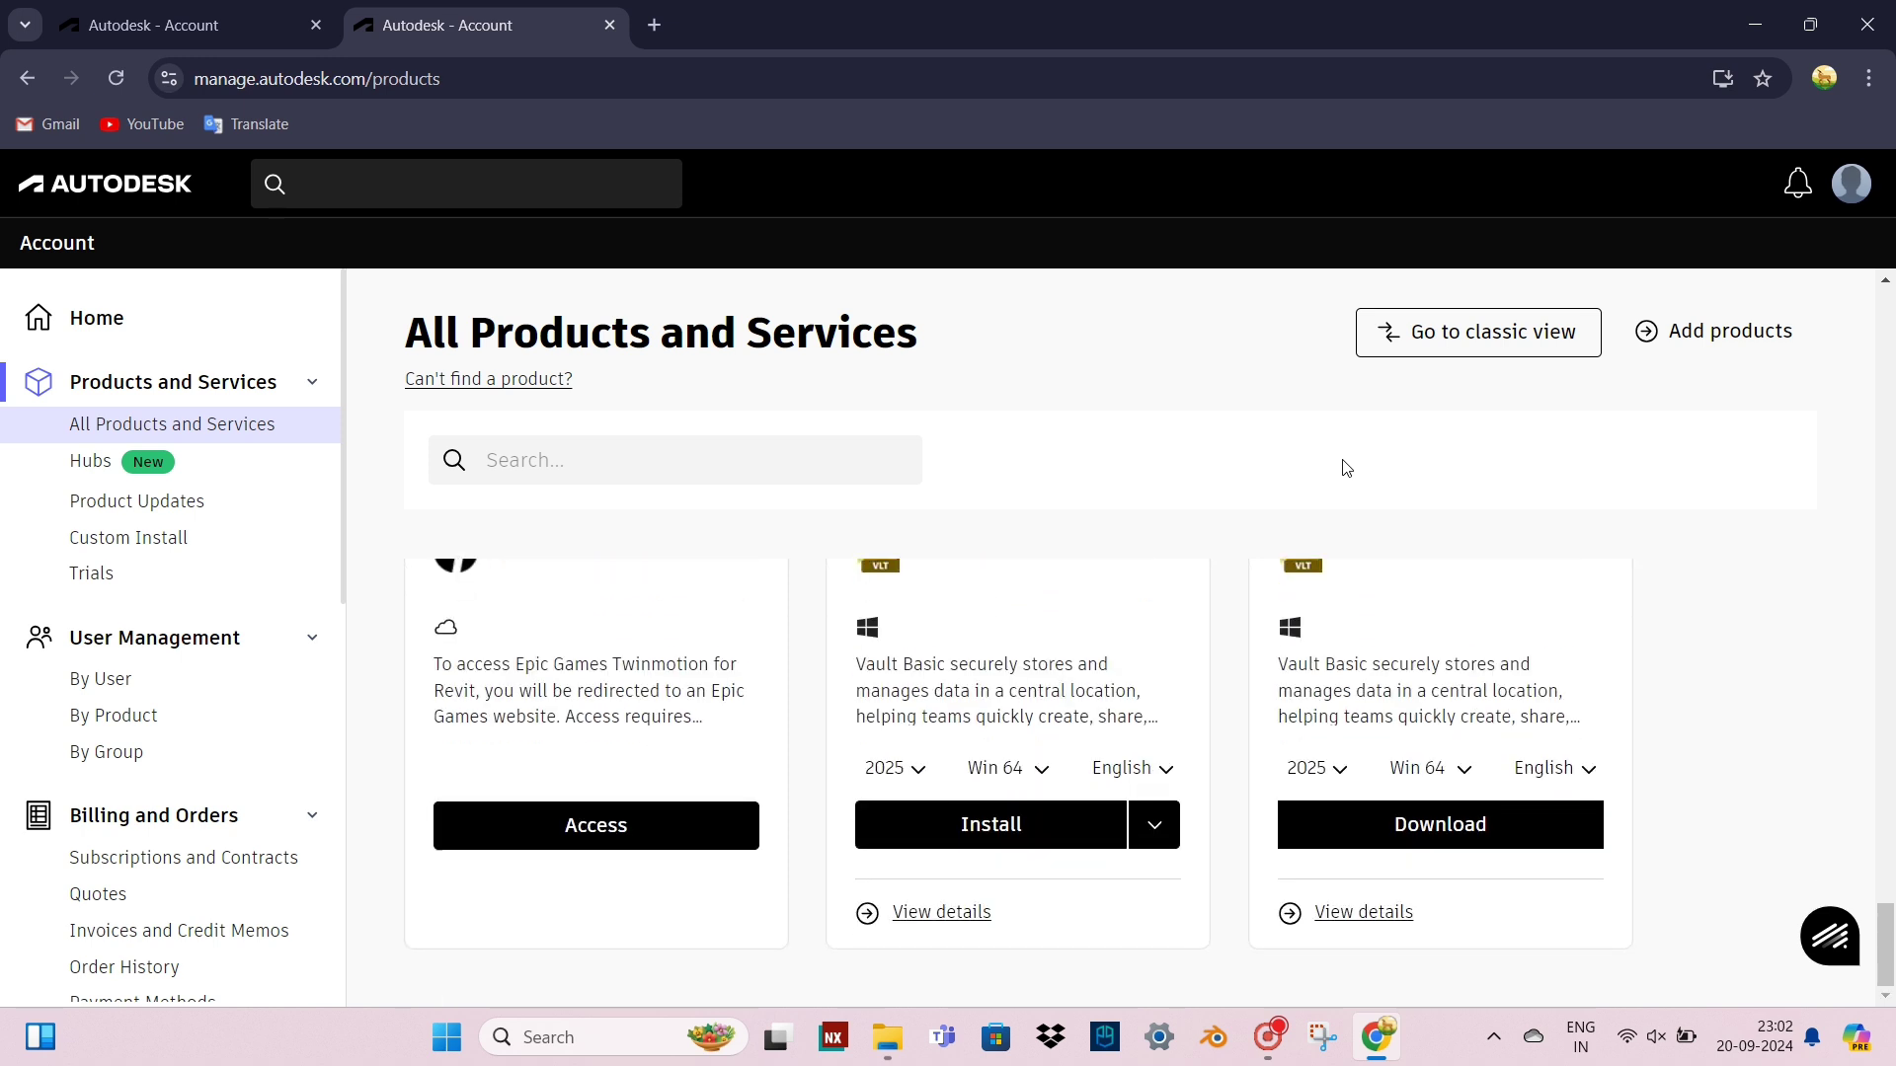
# Step: Search the product list for "inv" and choose the Inventor Professional suggestion
pyautogui.click(491, 461)
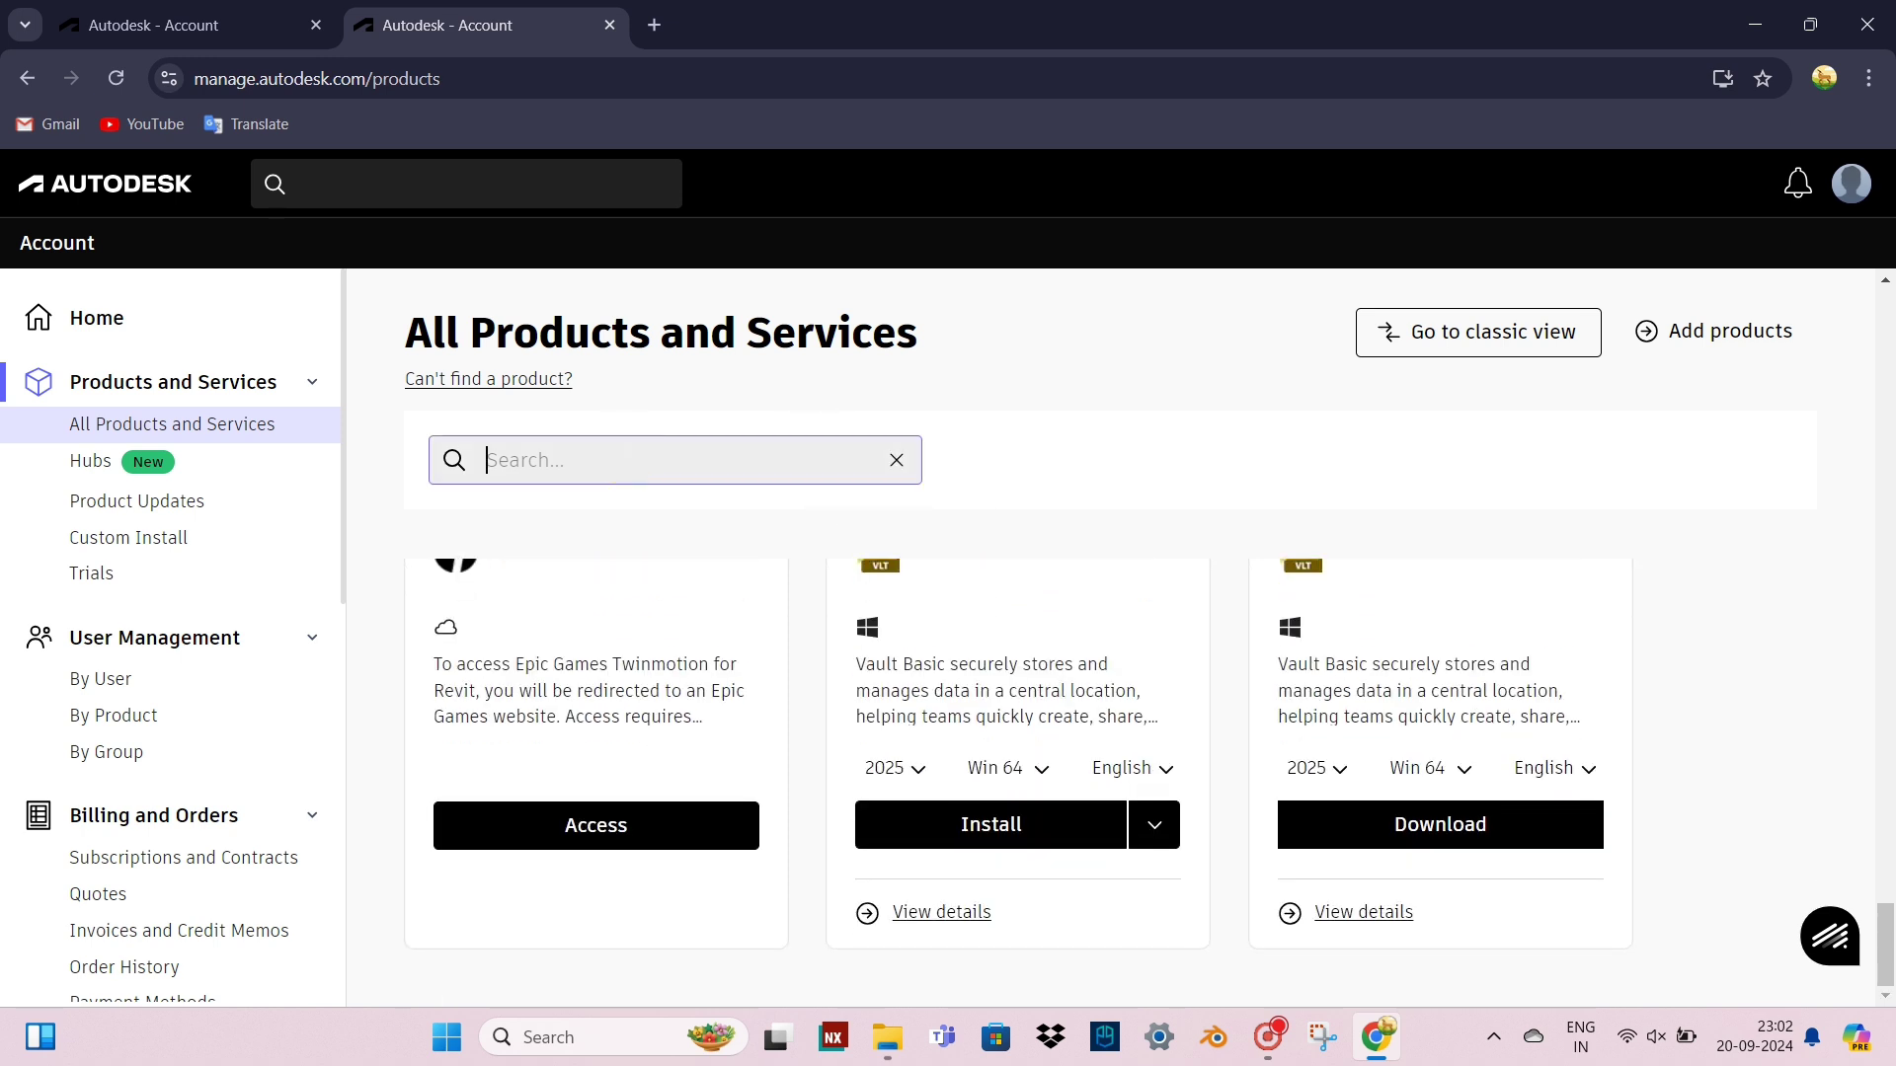
pyautogui.write('Inv')
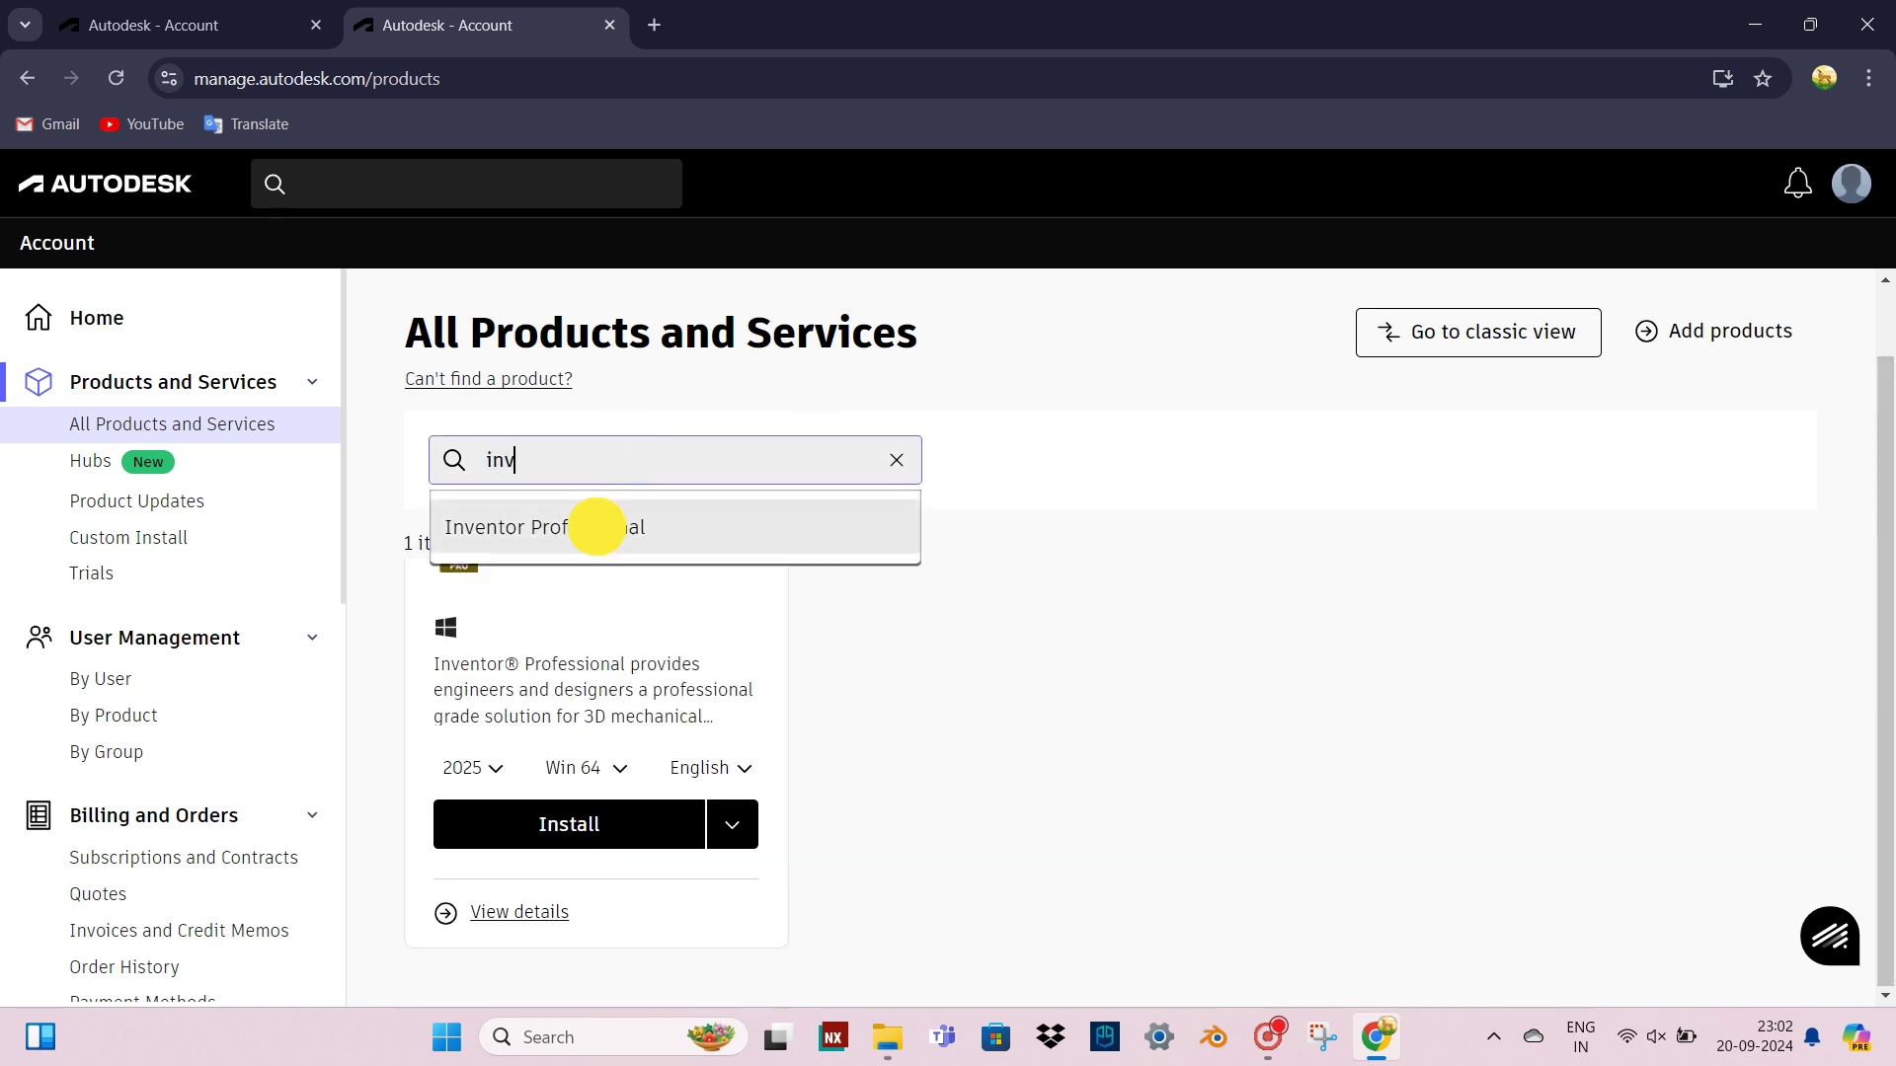
pyautogui.click(597, 529)
pyautogui.click(896, 630)
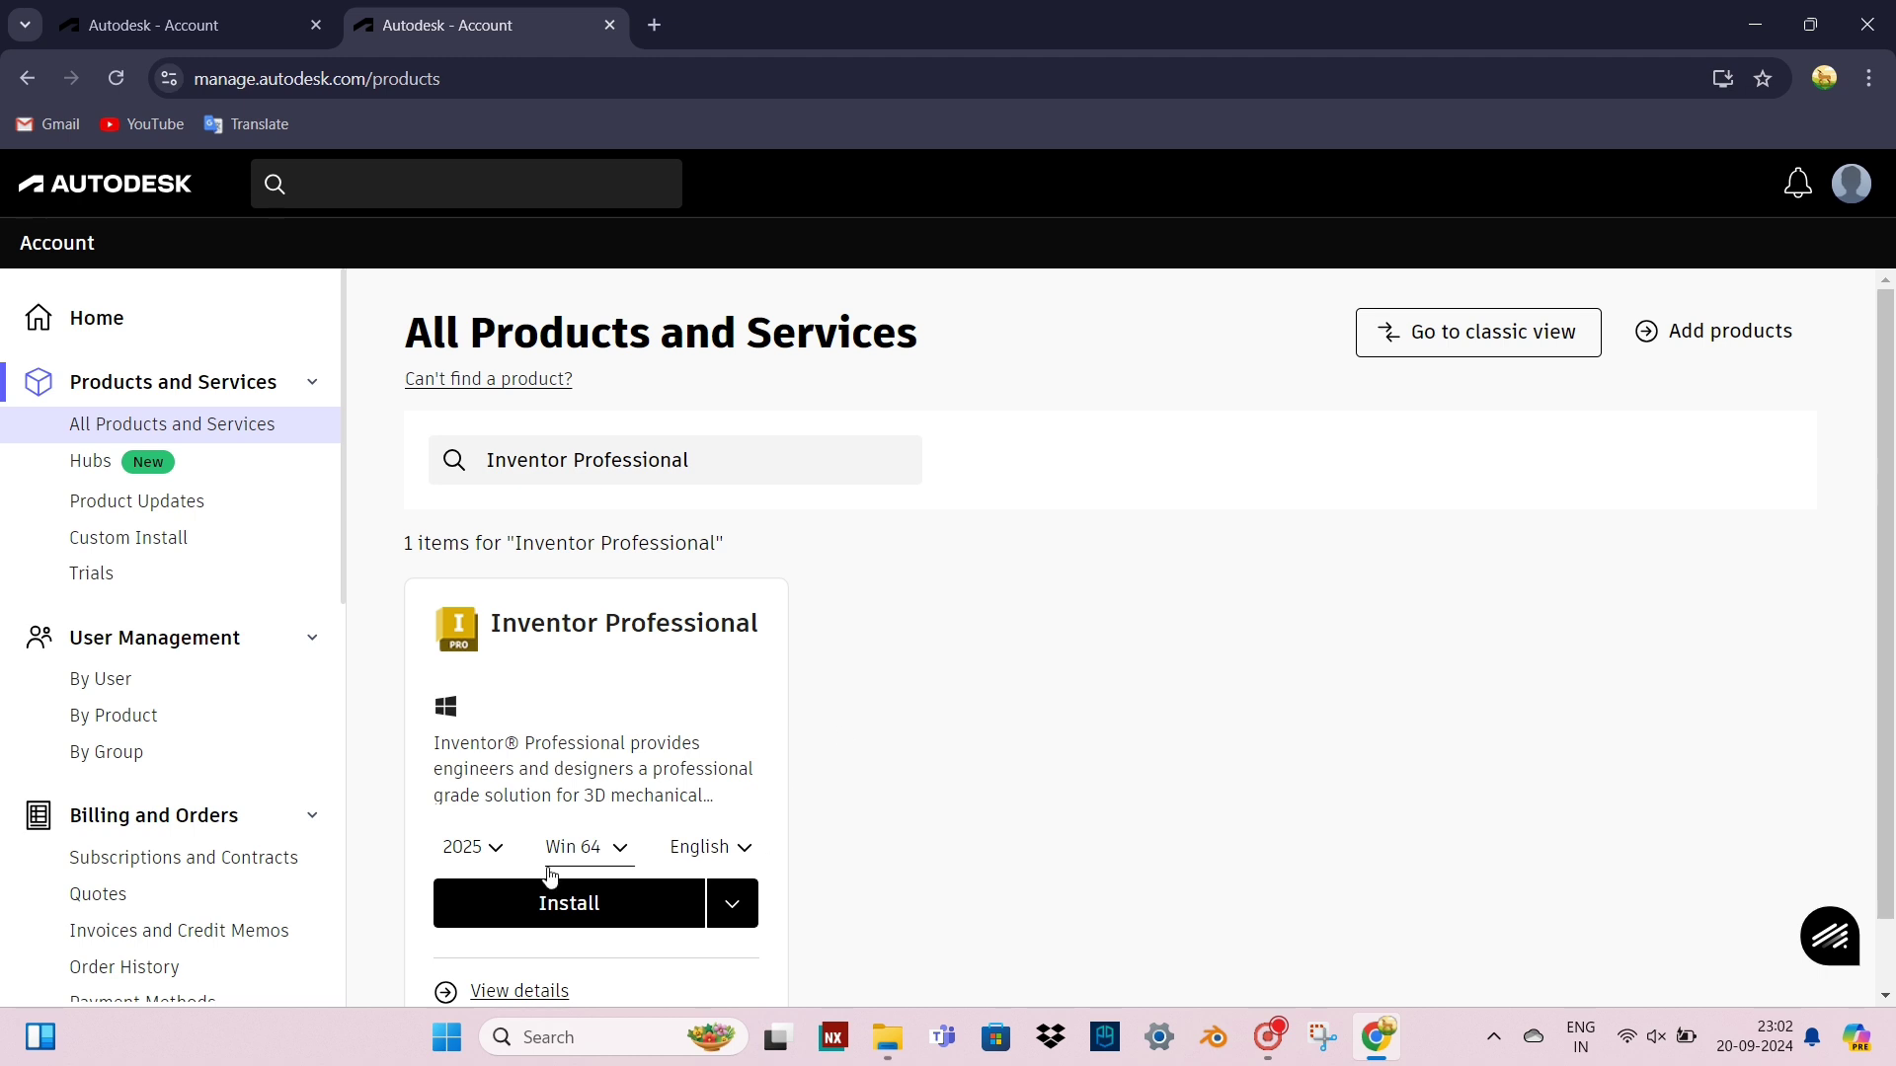
# Step: Choose version 2025 and the Win 64 platform for the Inventor Professional download
pyautogui.click(486, 855)
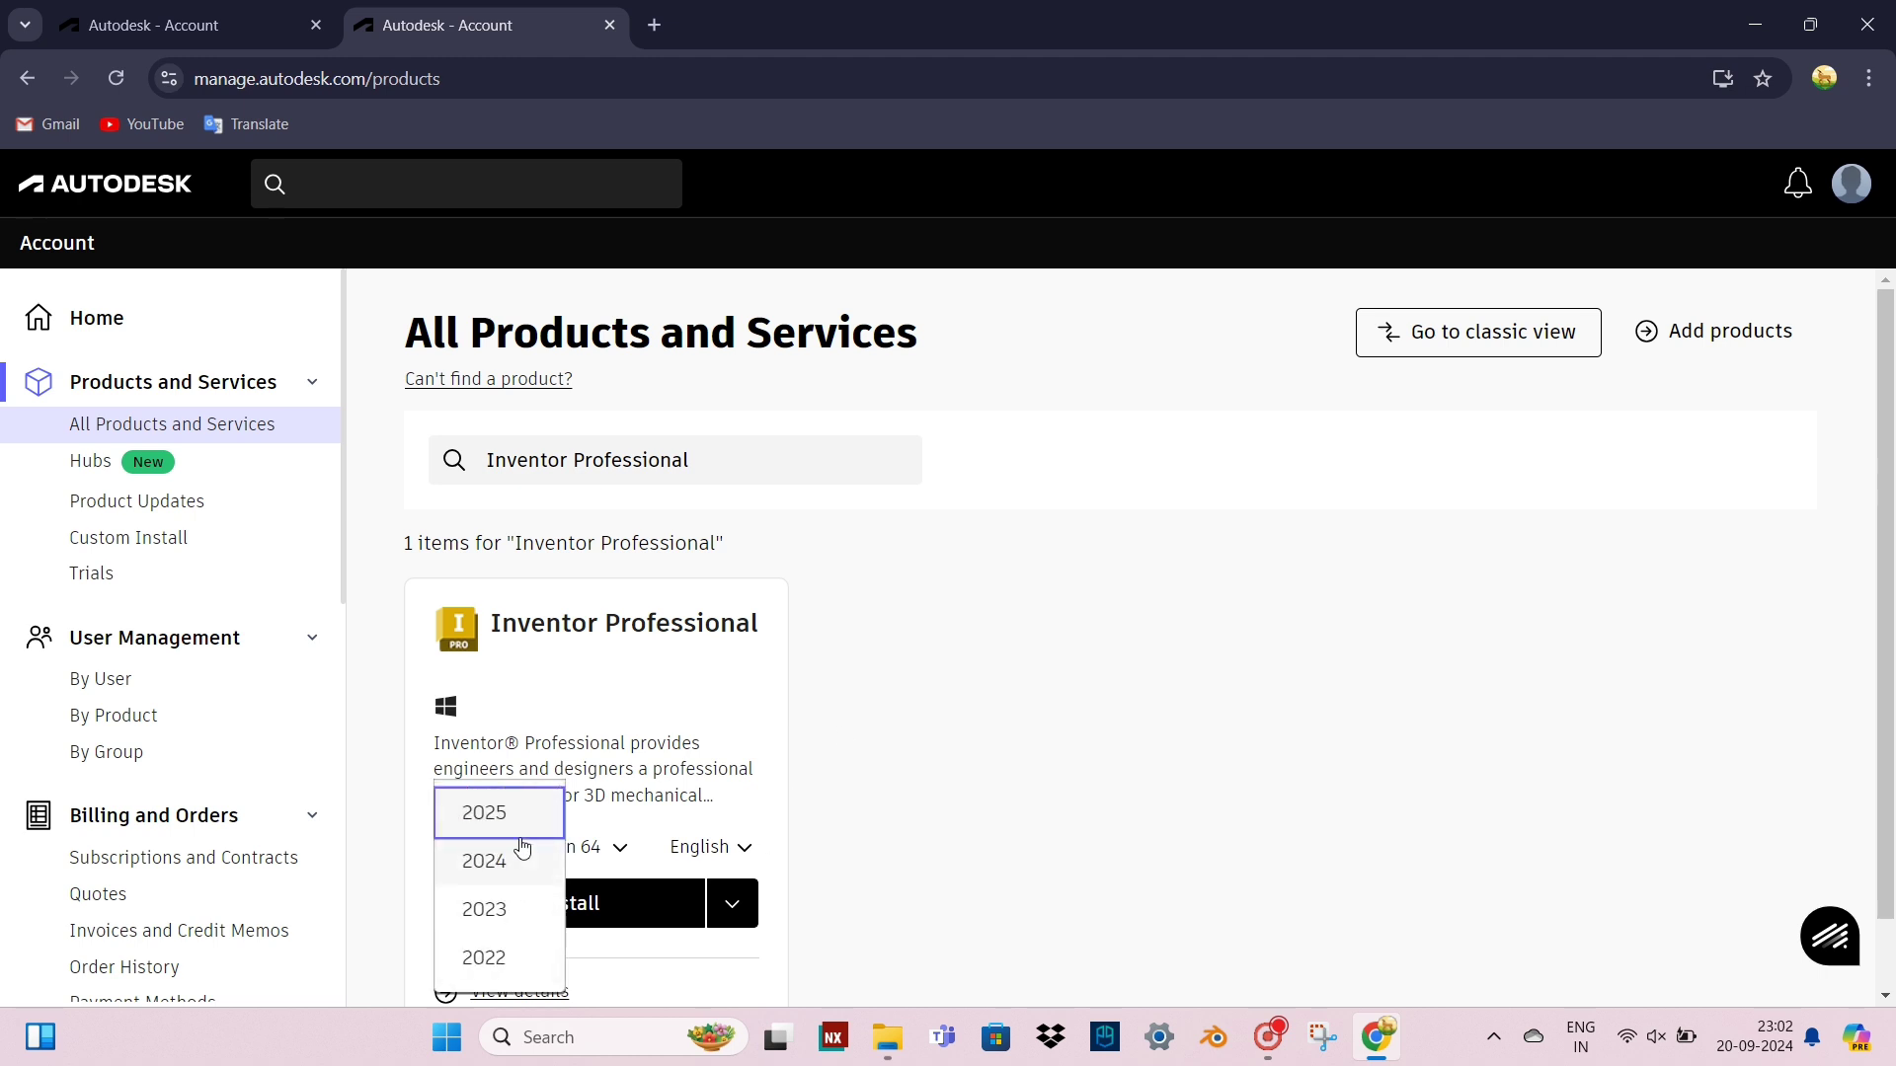
pyautogui.press('Down')
pyautogui.press('Down')
pyautogui.press('Up')
pyautogui.press('Up')
pyautogui.press('Up')
pyautogui.press('Return')
pyautogui.click(622, 847)
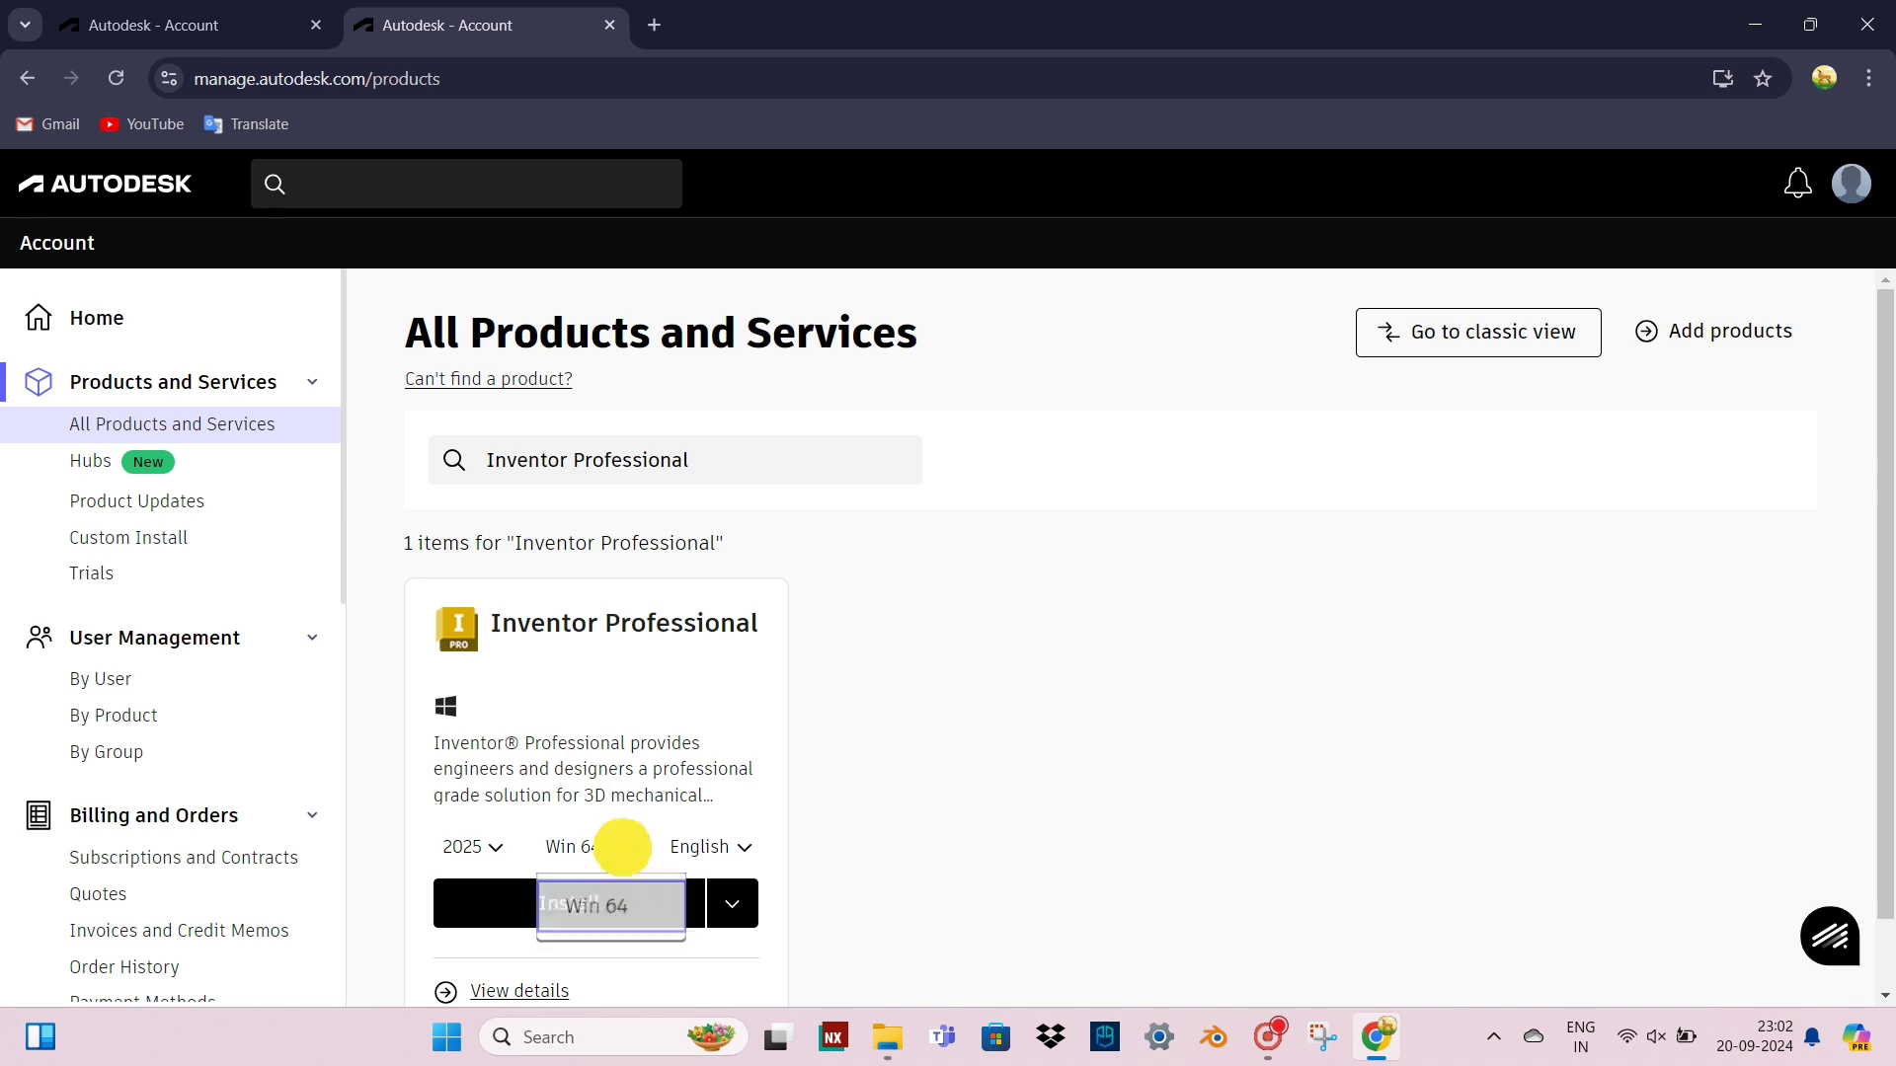
pyautogui.press('Return')
# Step: Download the Inventor Professional installer creator, run the downloaded file, and minimize the browser
pyautogui.click(732, 903)
pyautogui.click(655, 902)
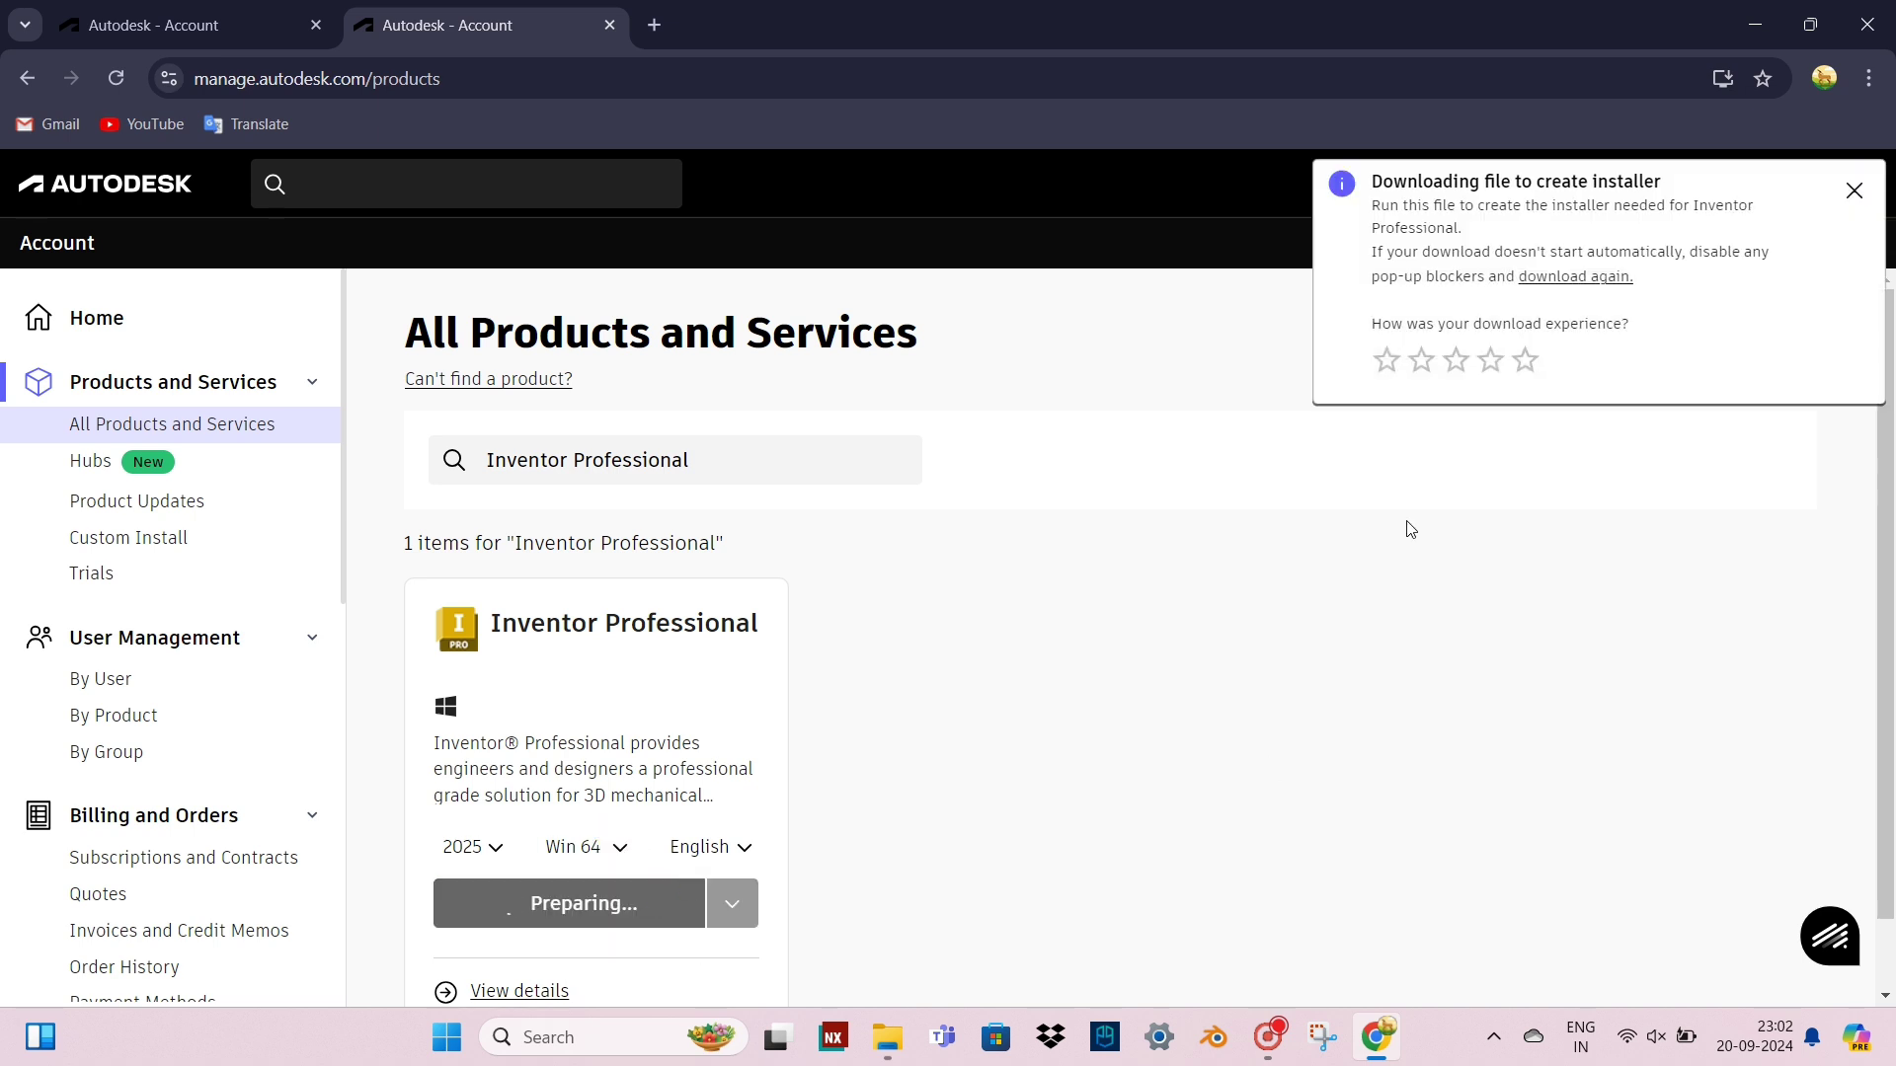
pyautogui.click(1853, 190)
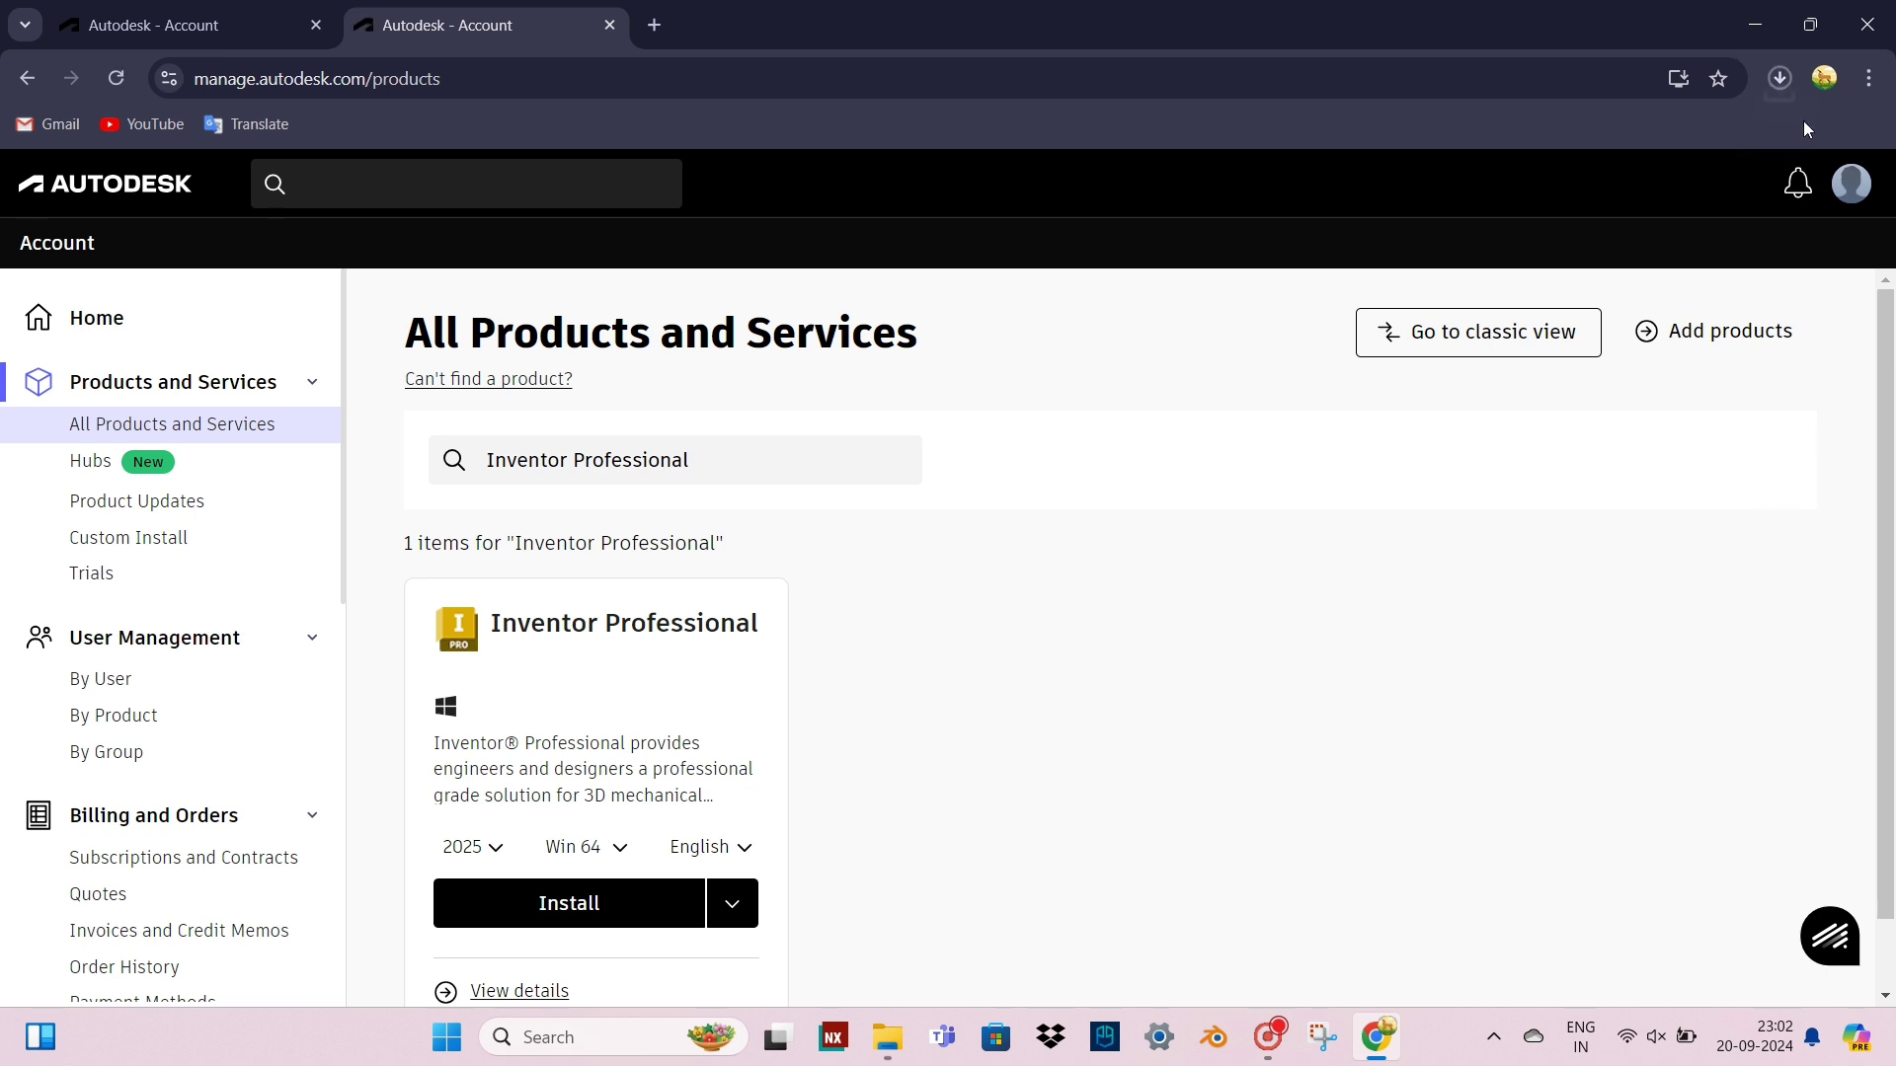
pyautogui.click(1779, 78)
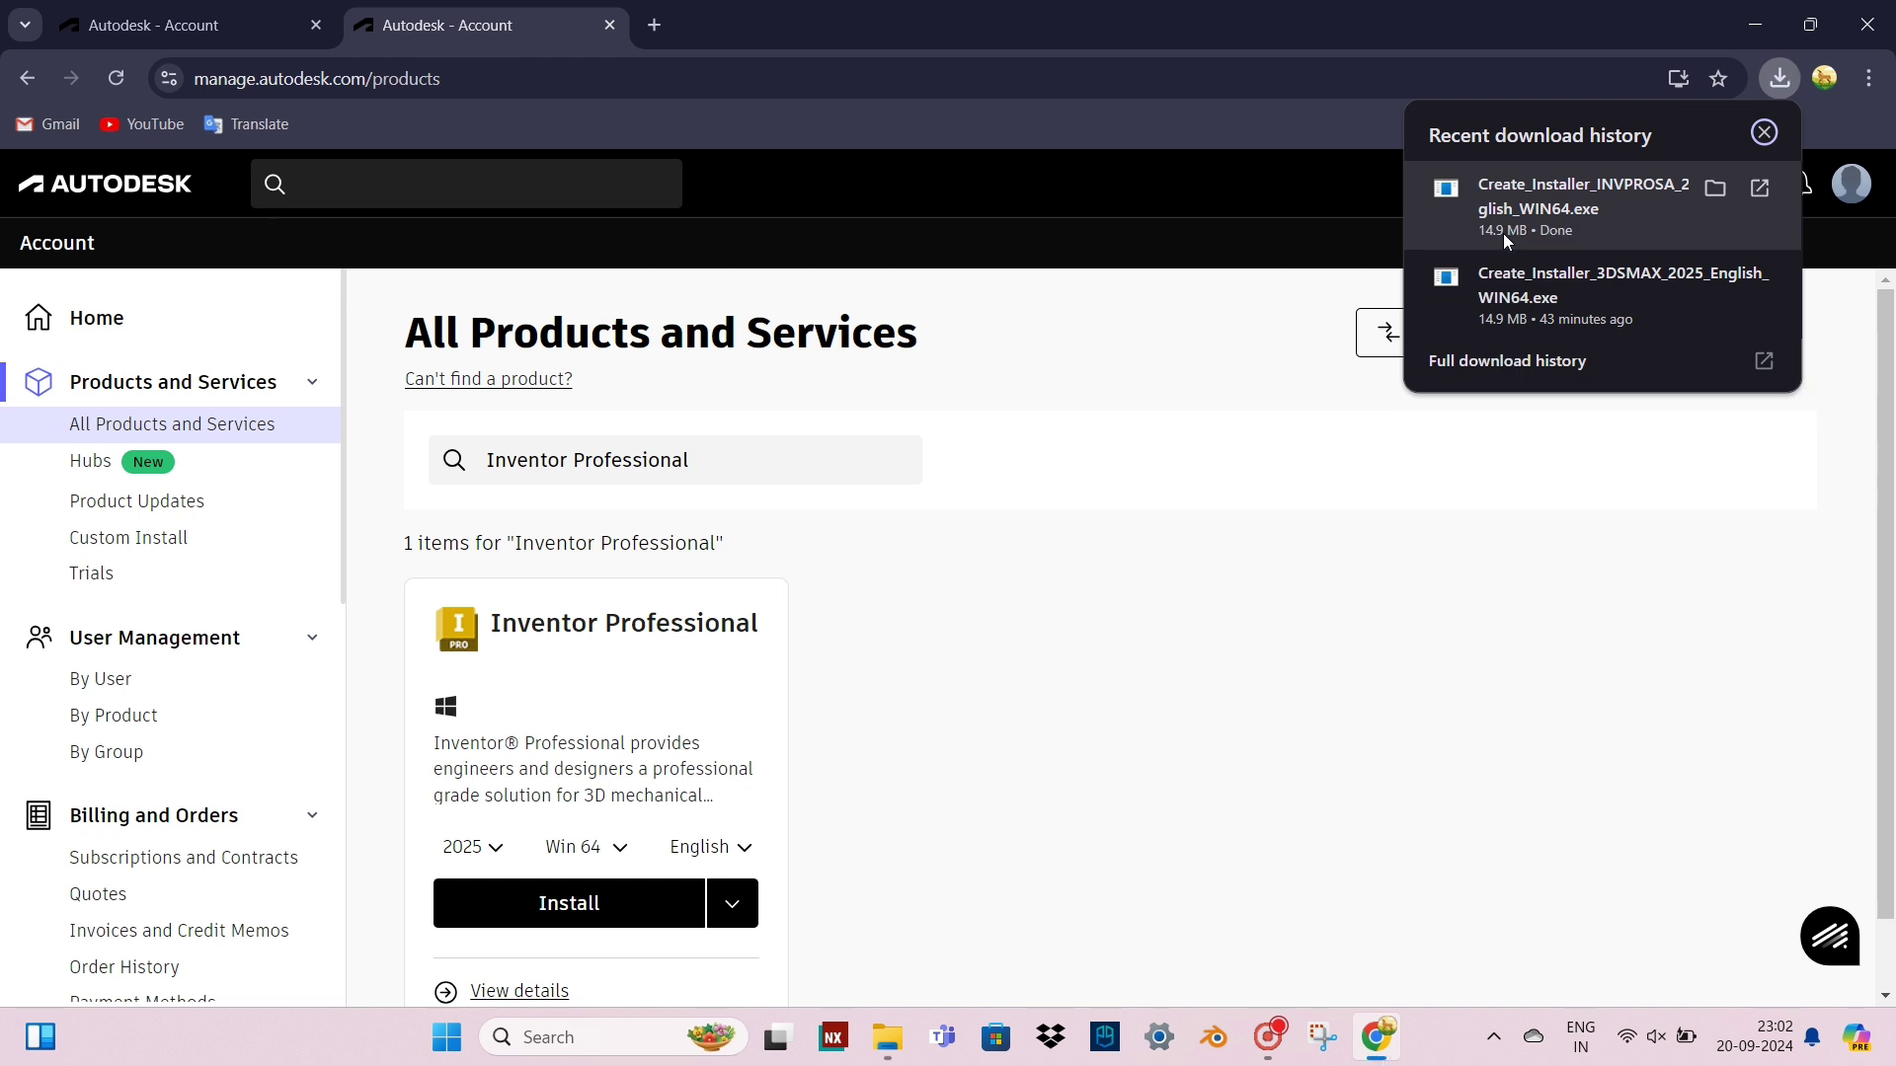
pyautogui.click(1499, 210)
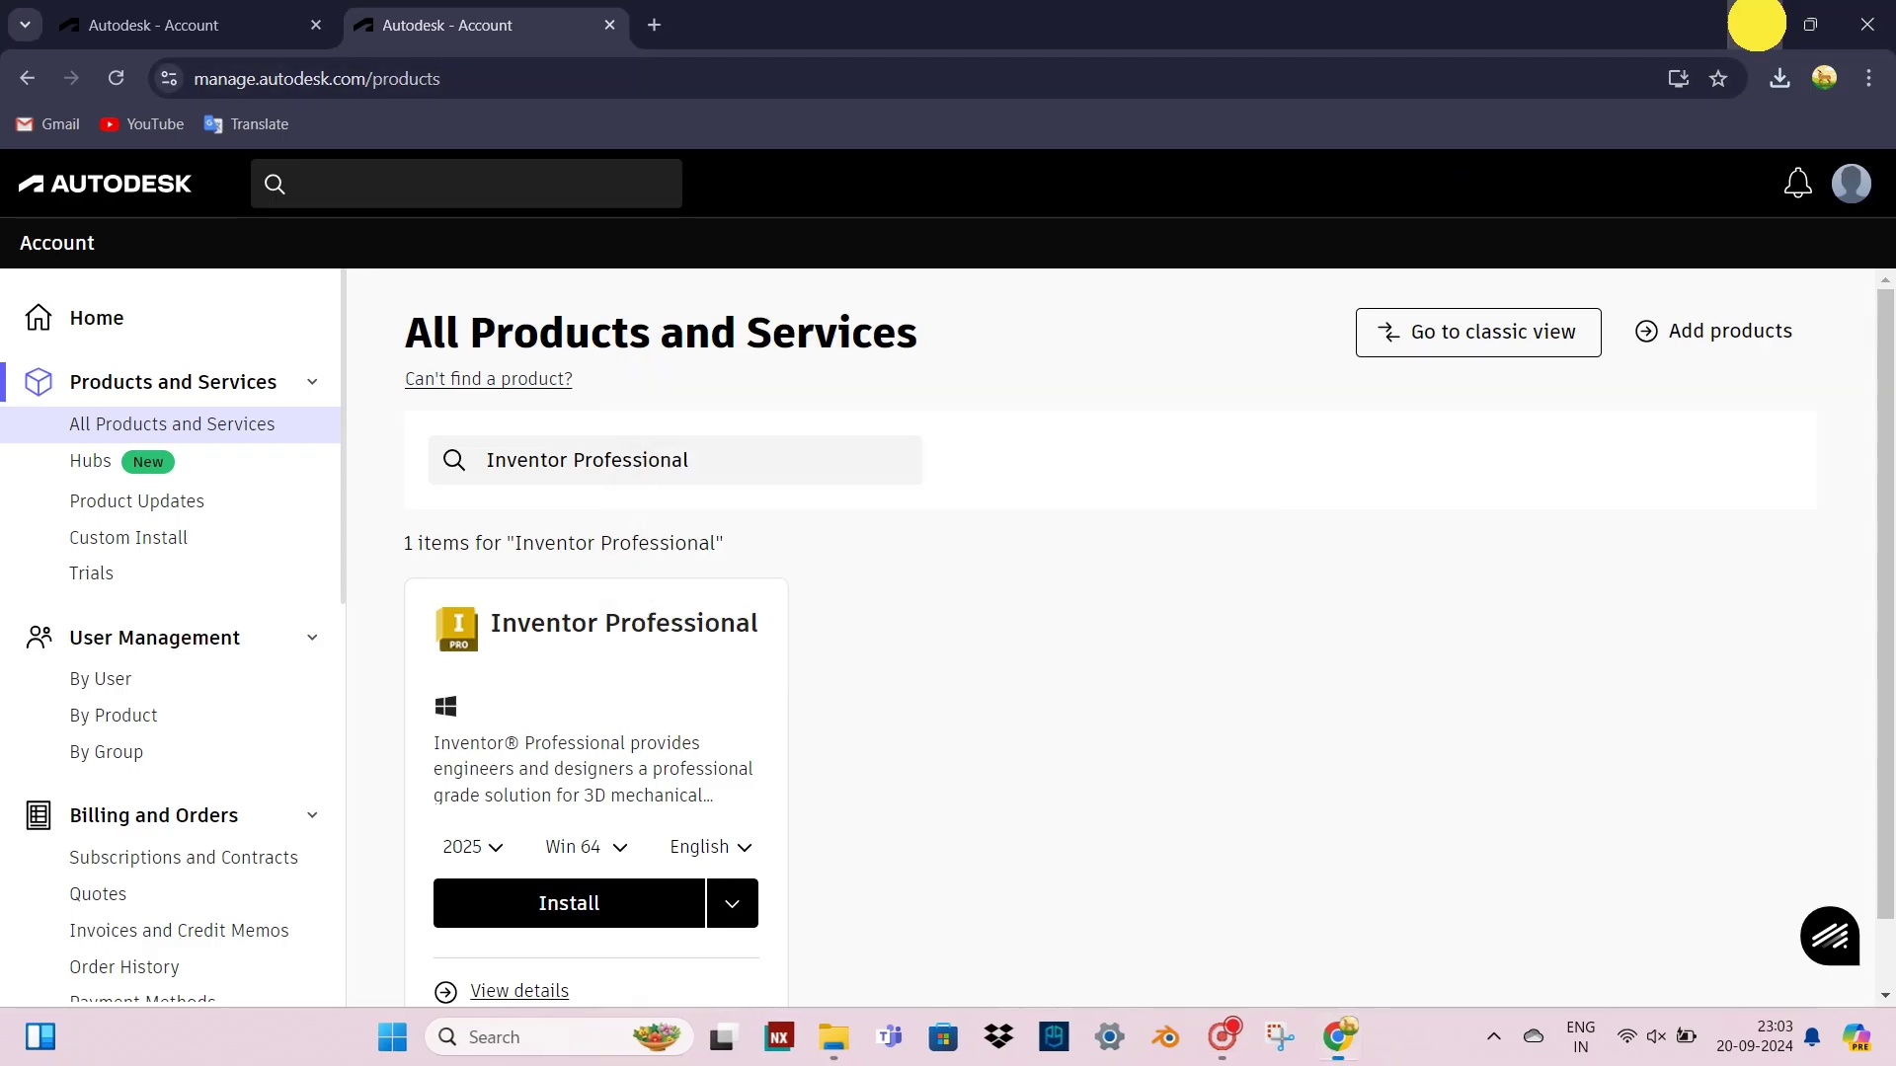
pyautogui.click(1757, 25)
pyautogui.rightClick(960, 207)
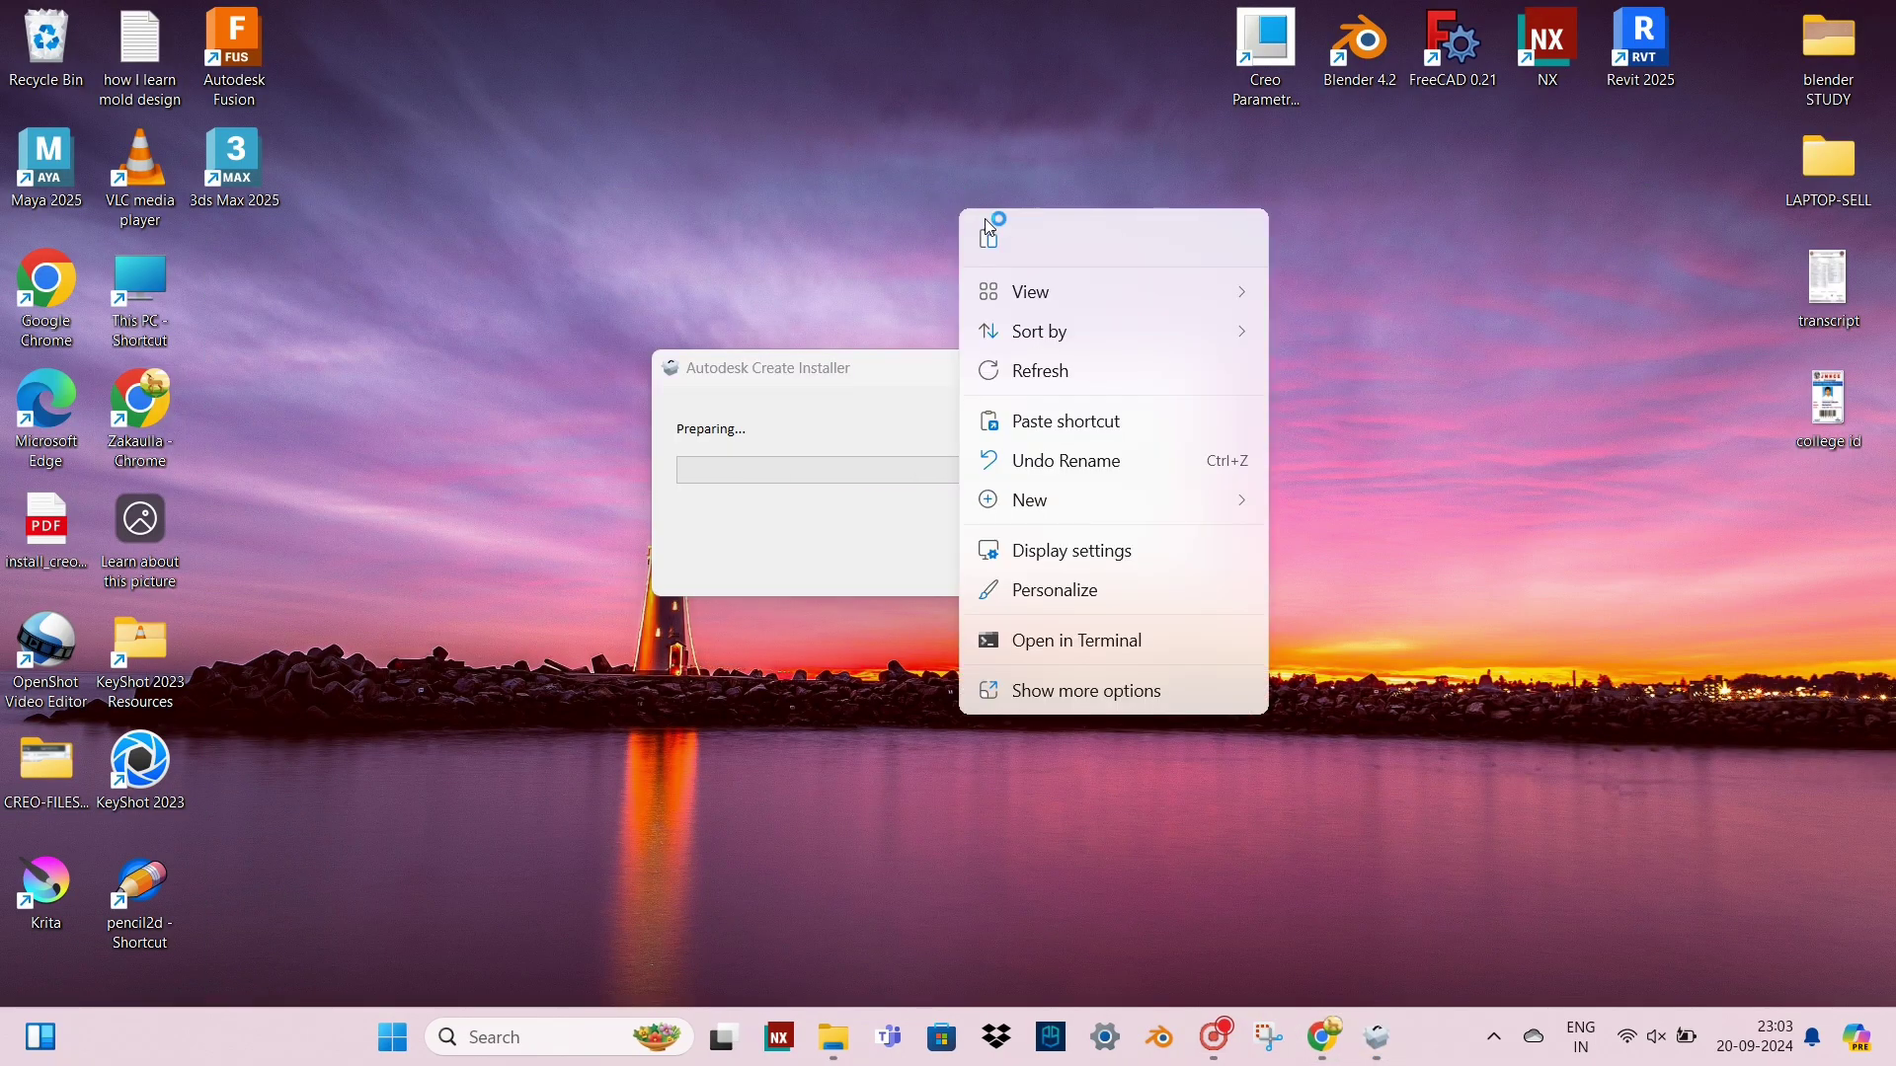
pyautogui.click(1037, 370)
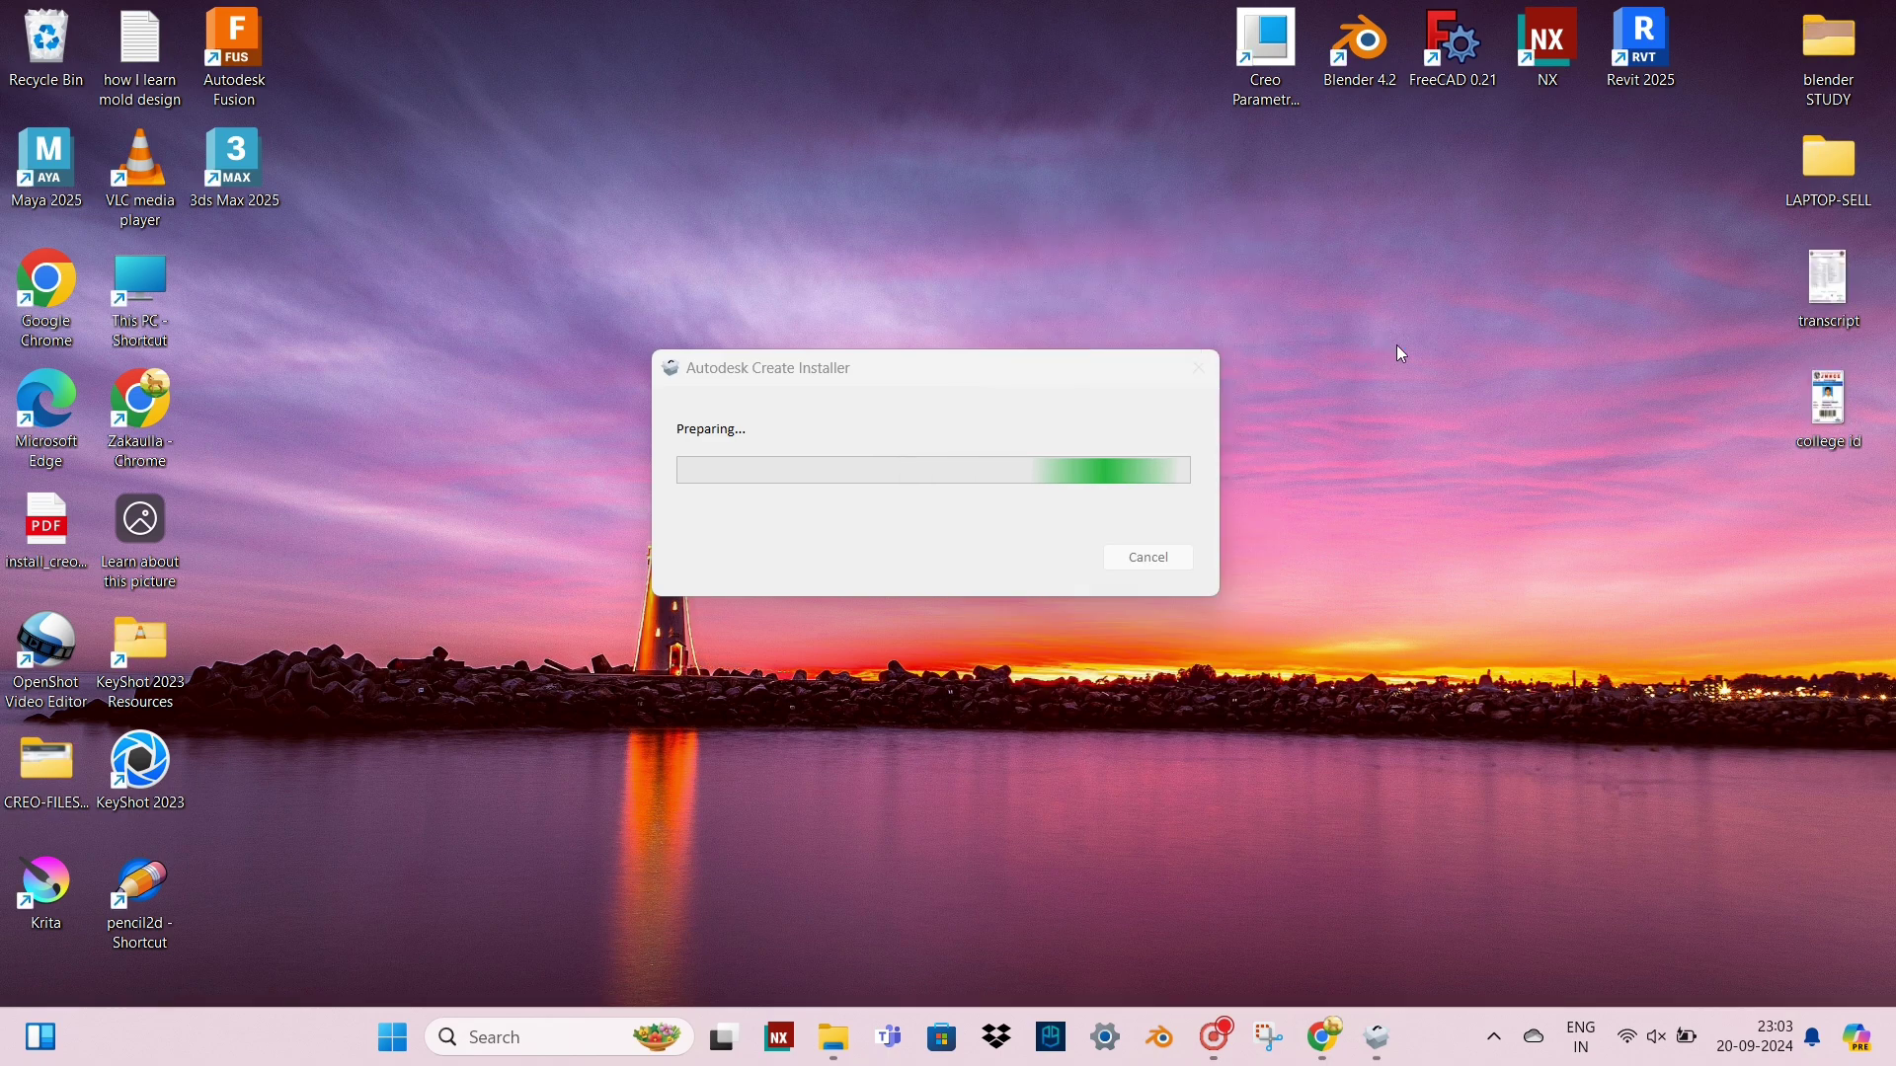
pyautogui.rightClick(1370, 319)
pyautogui.click(1472, 503)
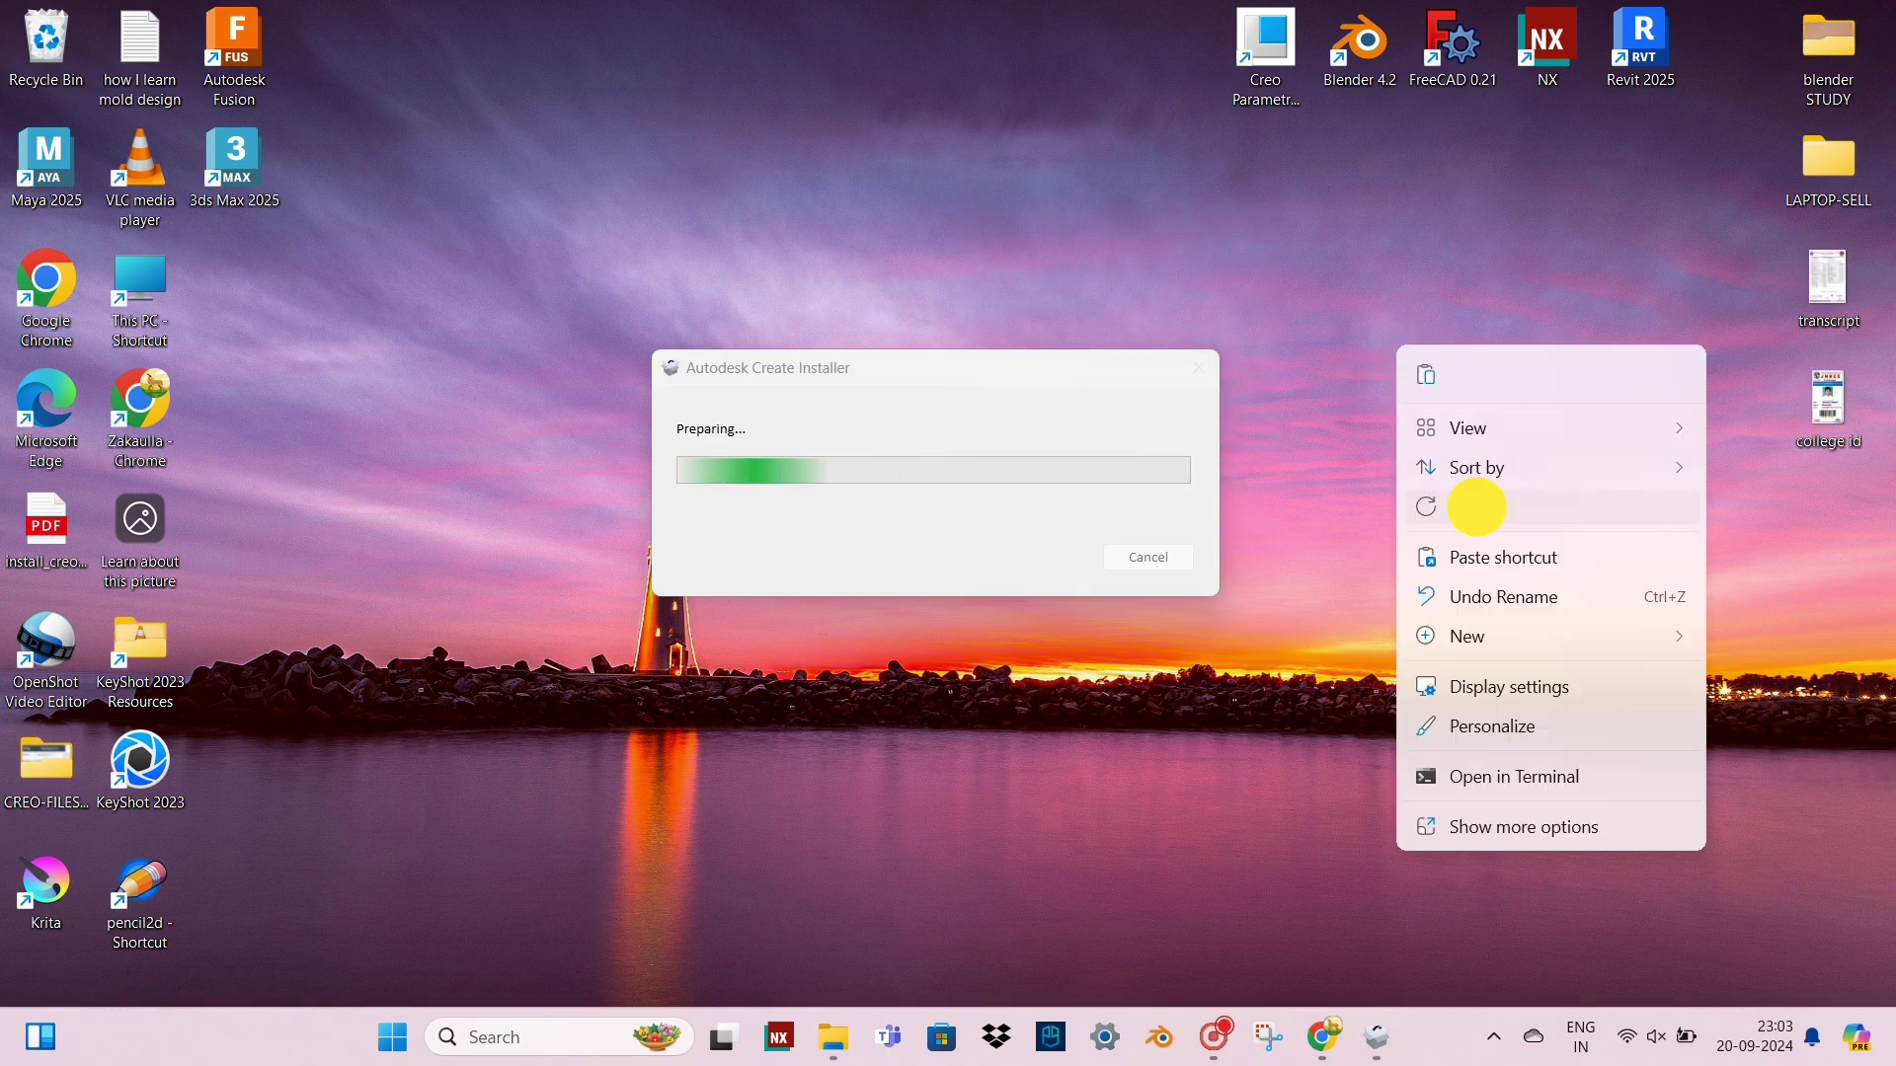
pyautogui.rightClick(1346, 318)
pyautogui.click(1418, 472)
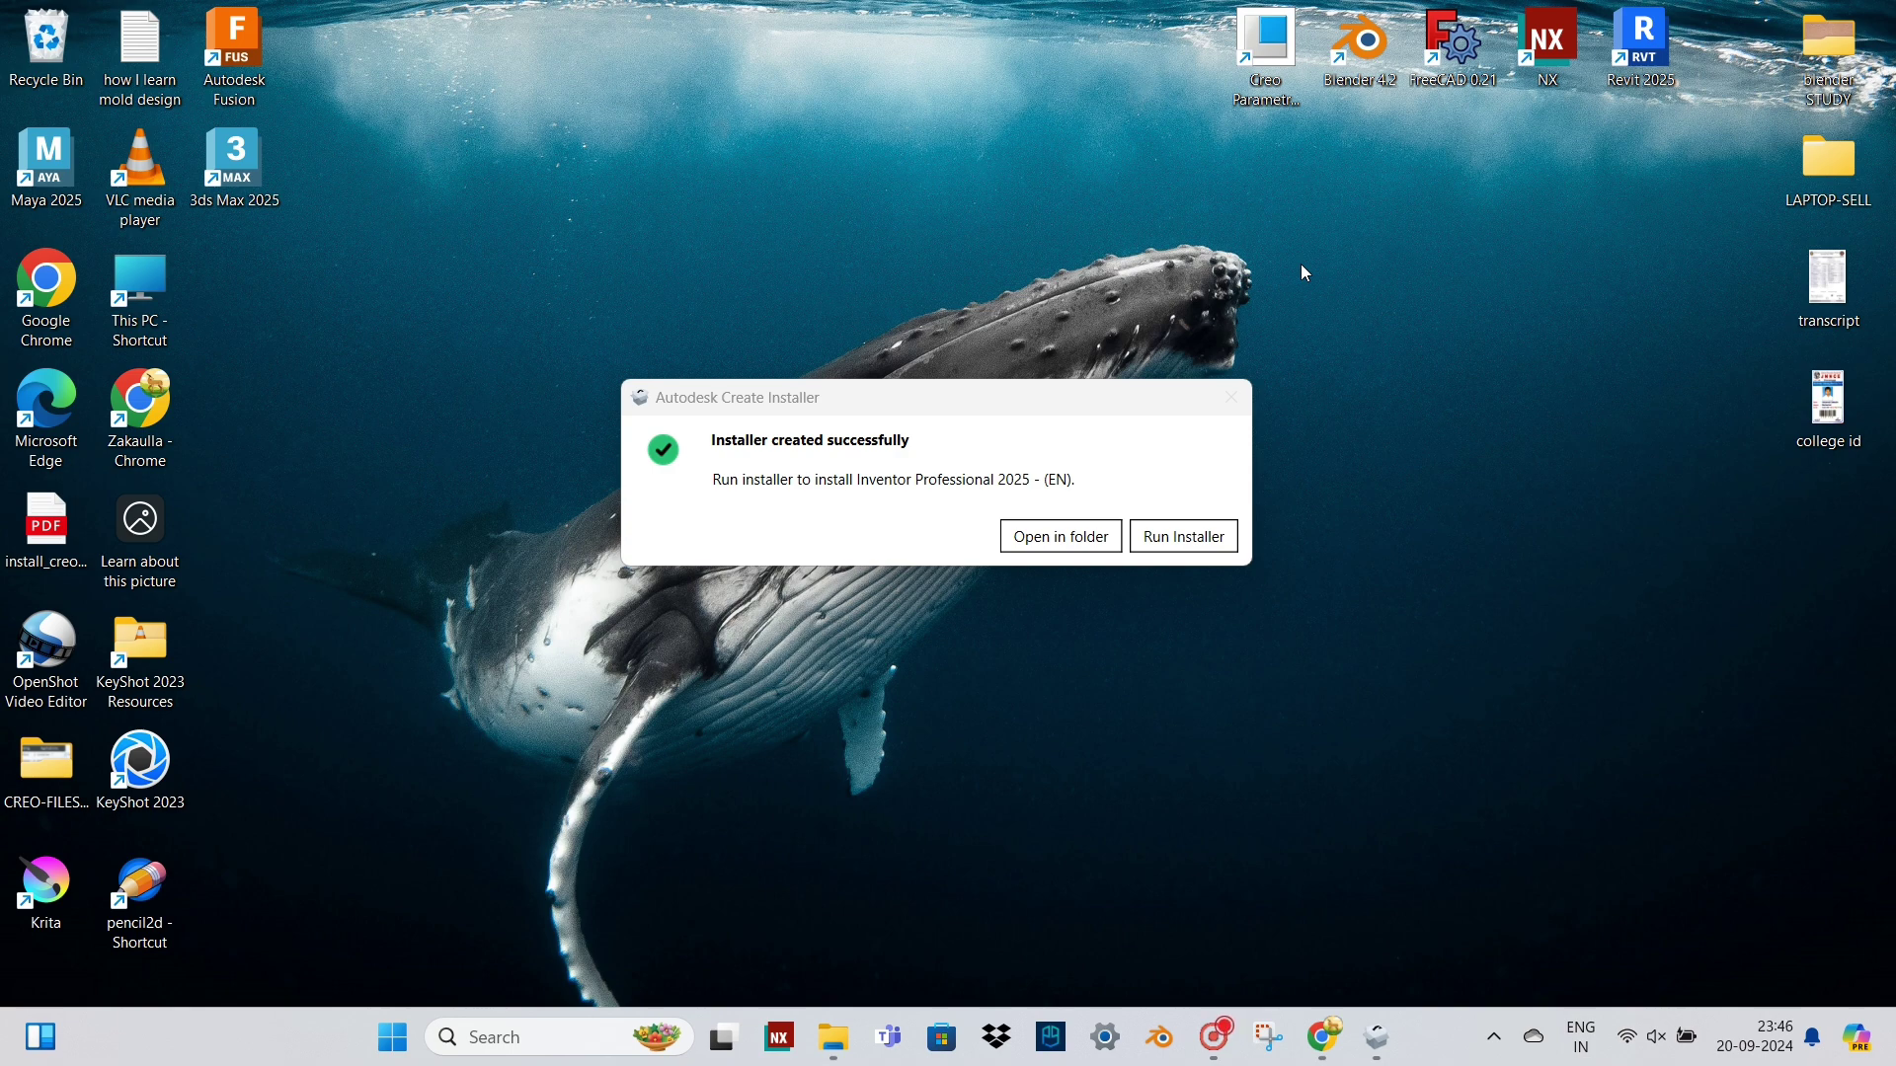
# Step: Run the Inventor Professional 2025 installer, agree to the Terms of Use, and proceed with the installation including the 2025.1.1 update
pyautogui.click(1170, 542)
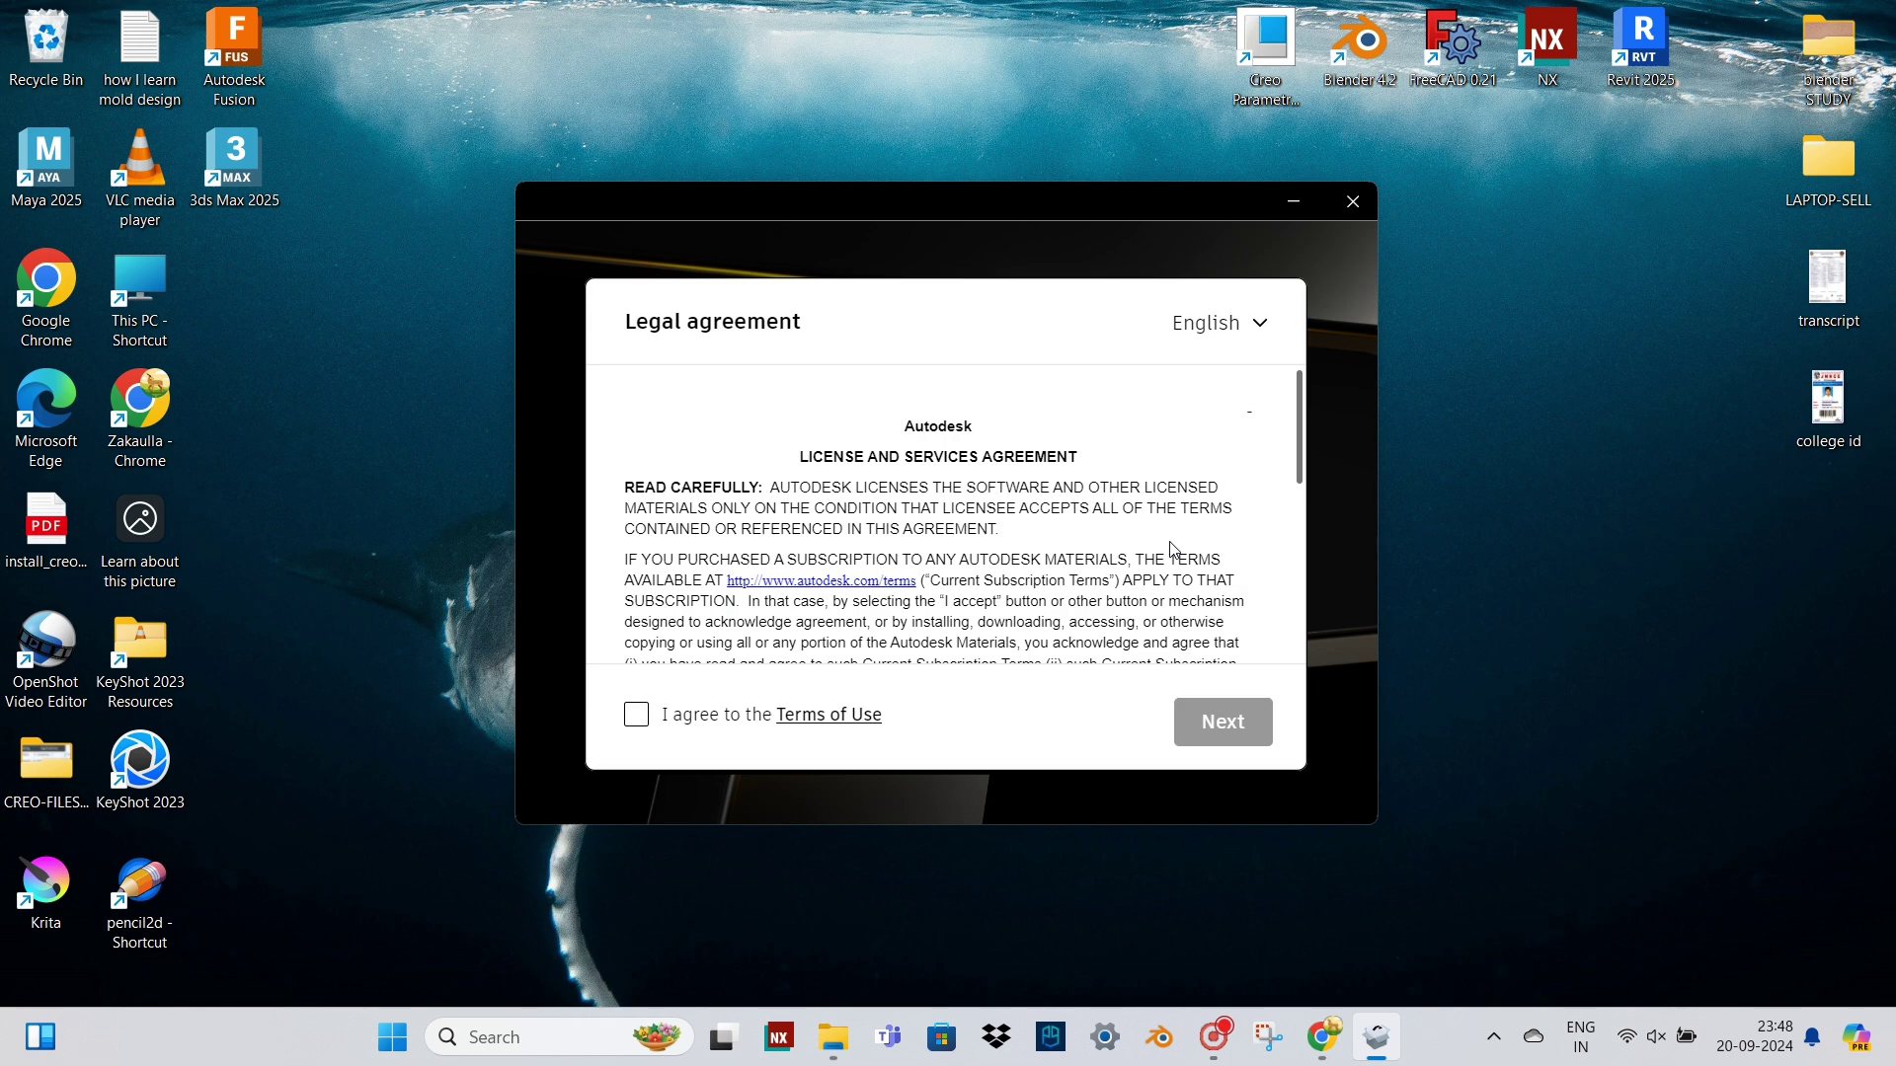
pyautogui.click(637, 715)
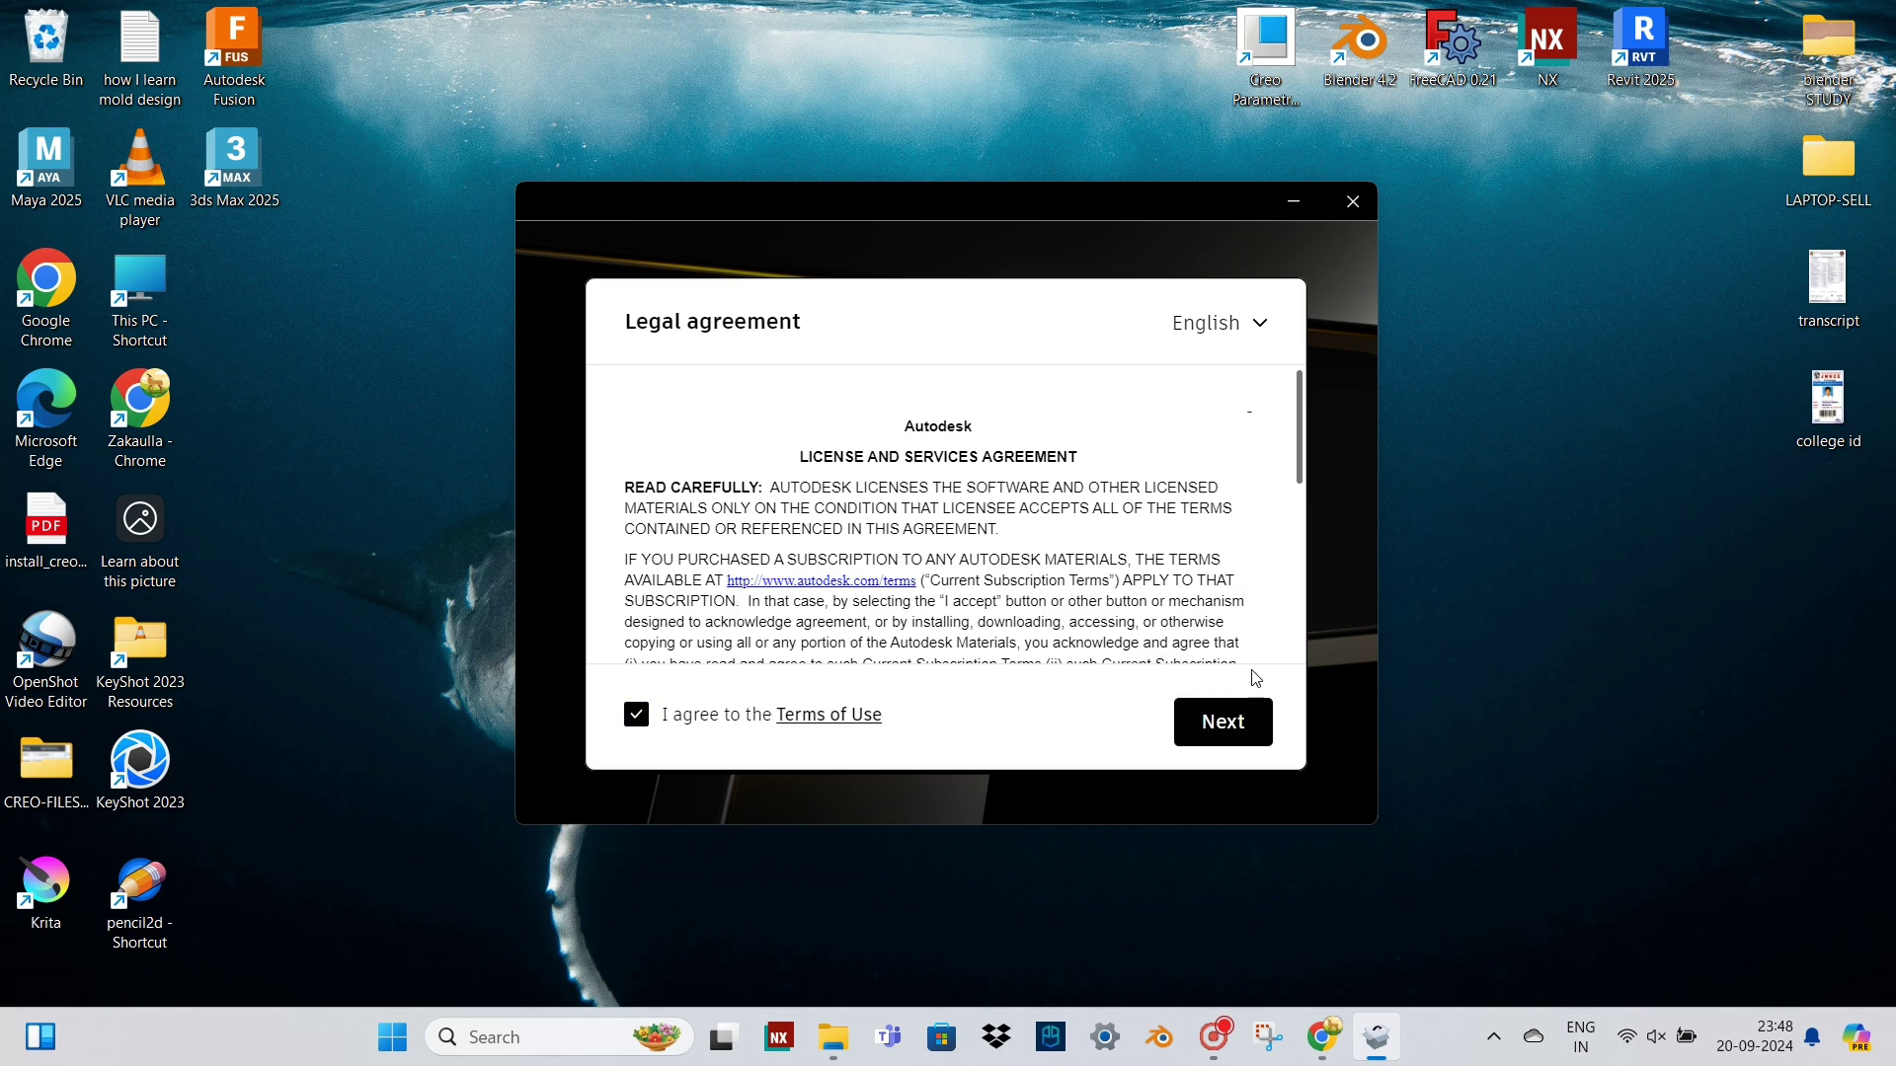
pyautogui.click(1224, 723)
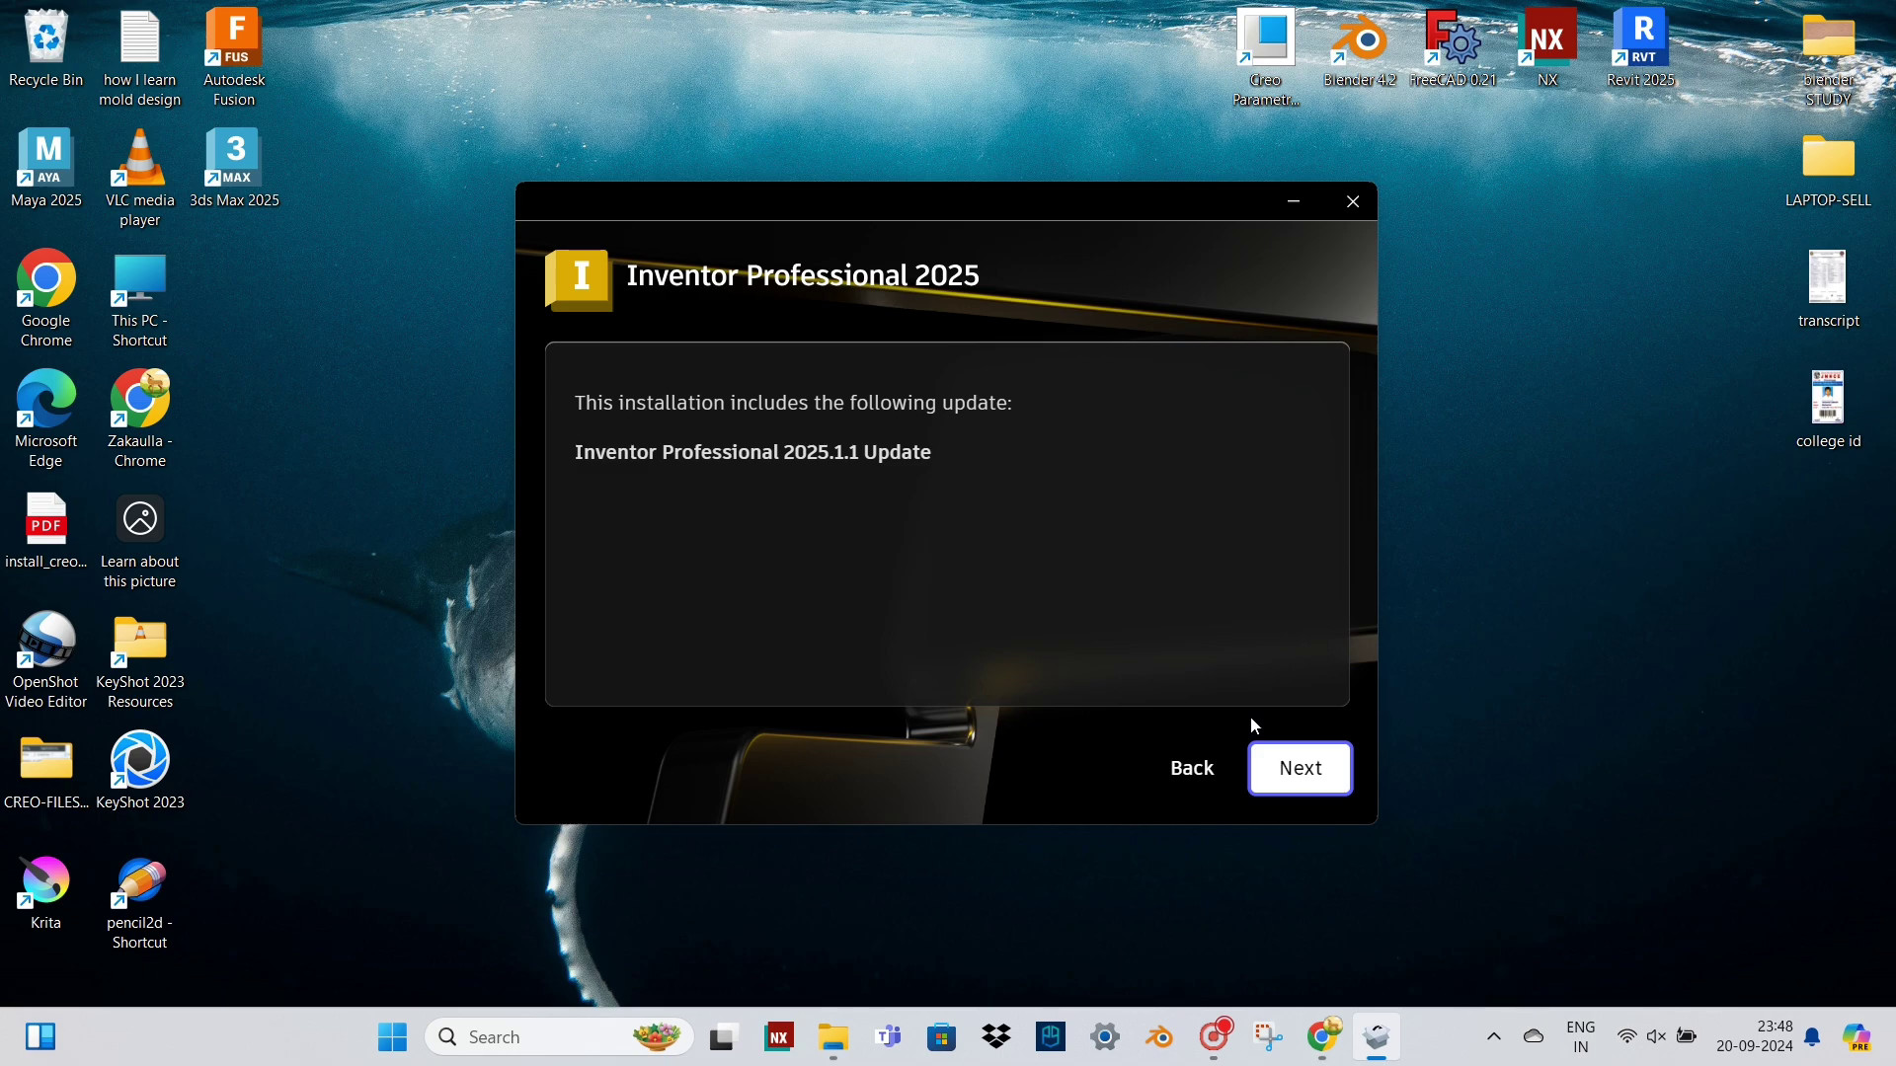
pyautogui.click(1256, 749)
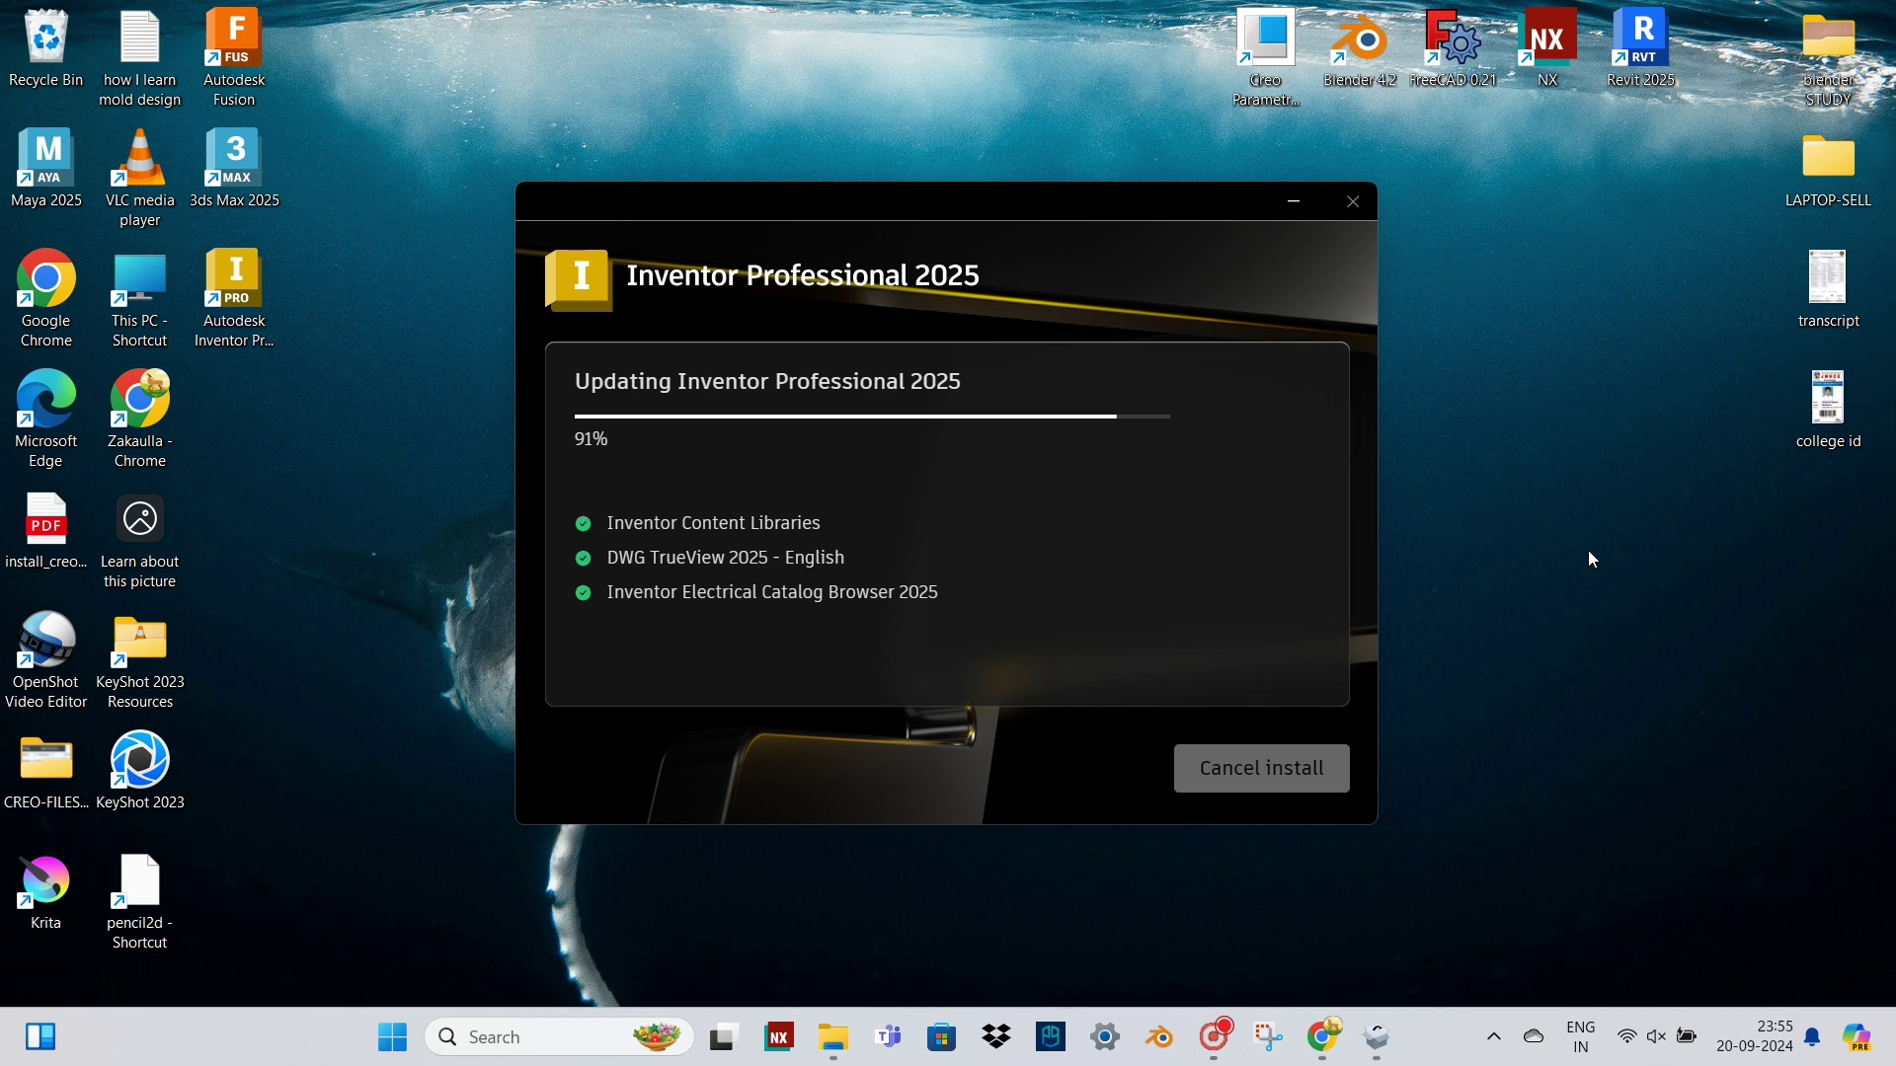
pyautogui.rightClick(1588, 549)
pyautogui.click(1620, 452)
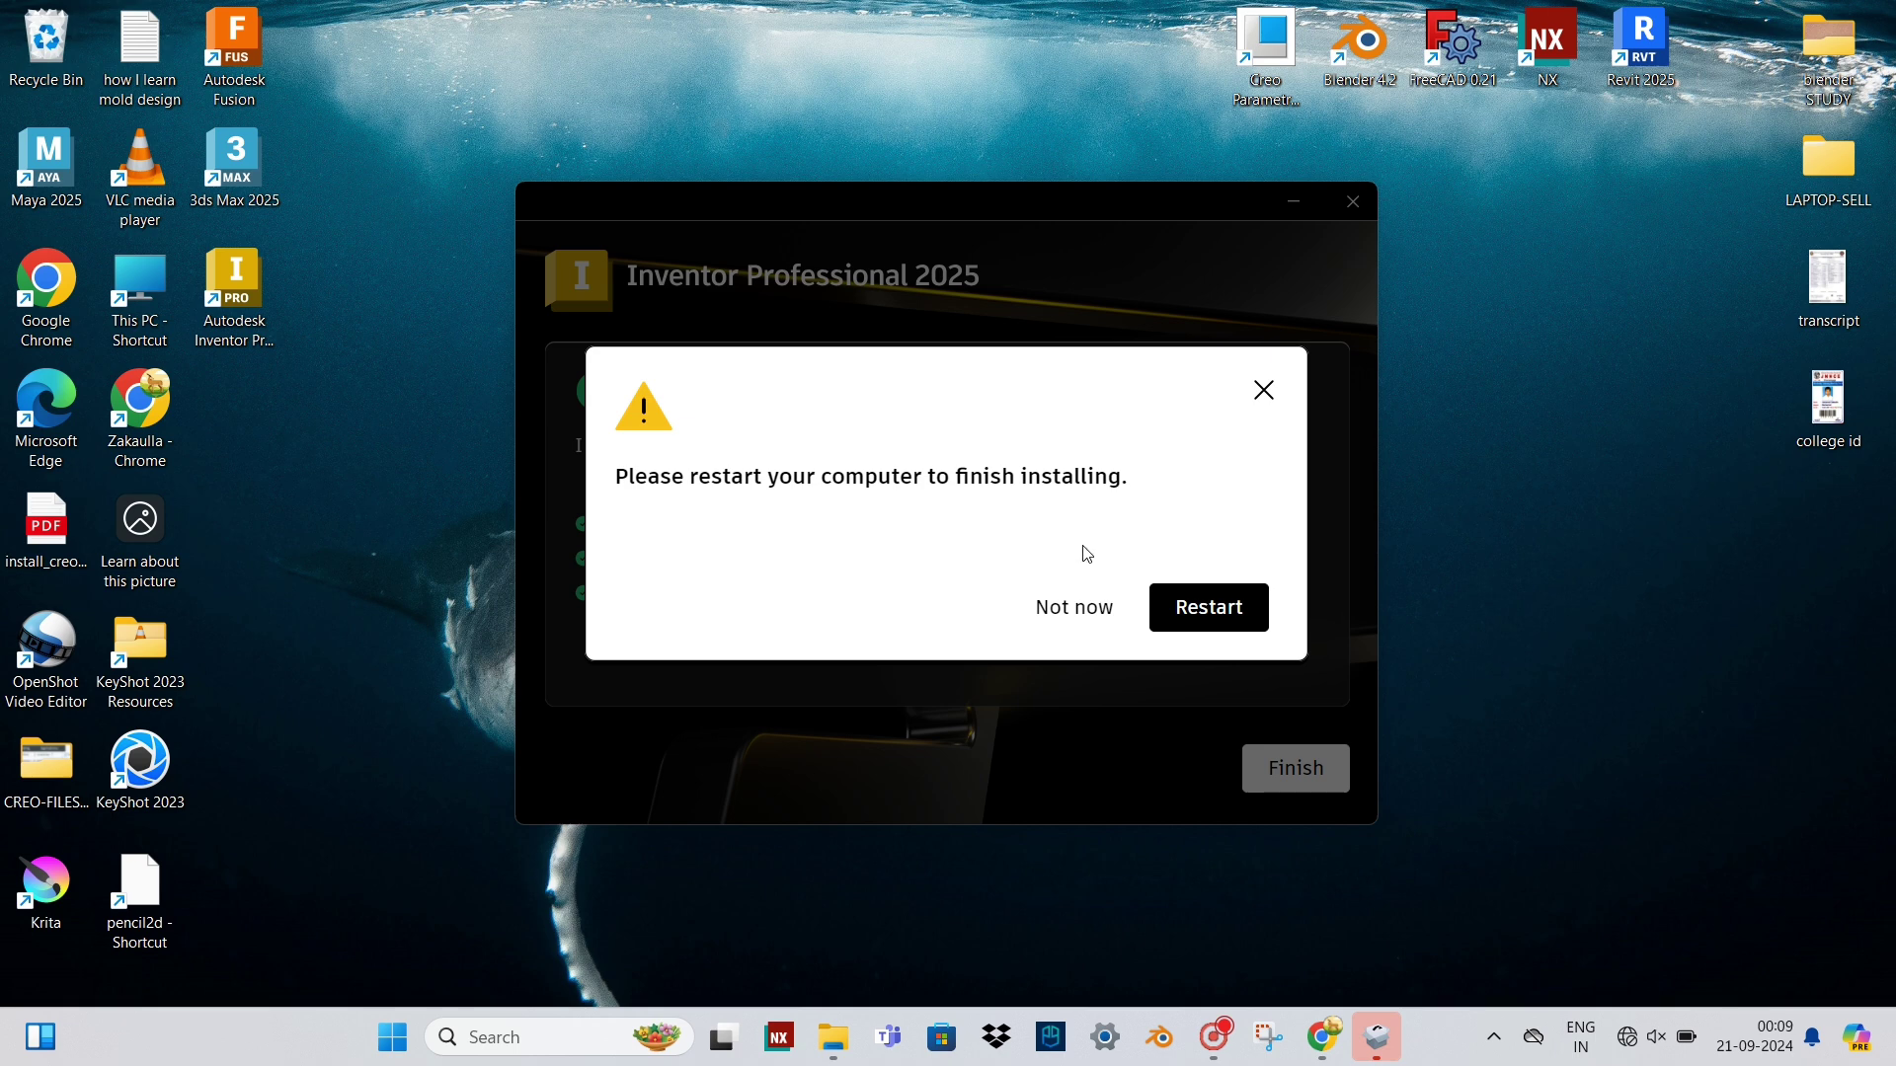
# Step: Postpone the computer restart and finish the Inventor Professional 2025 installation
pyautogui.click(1078, 632)
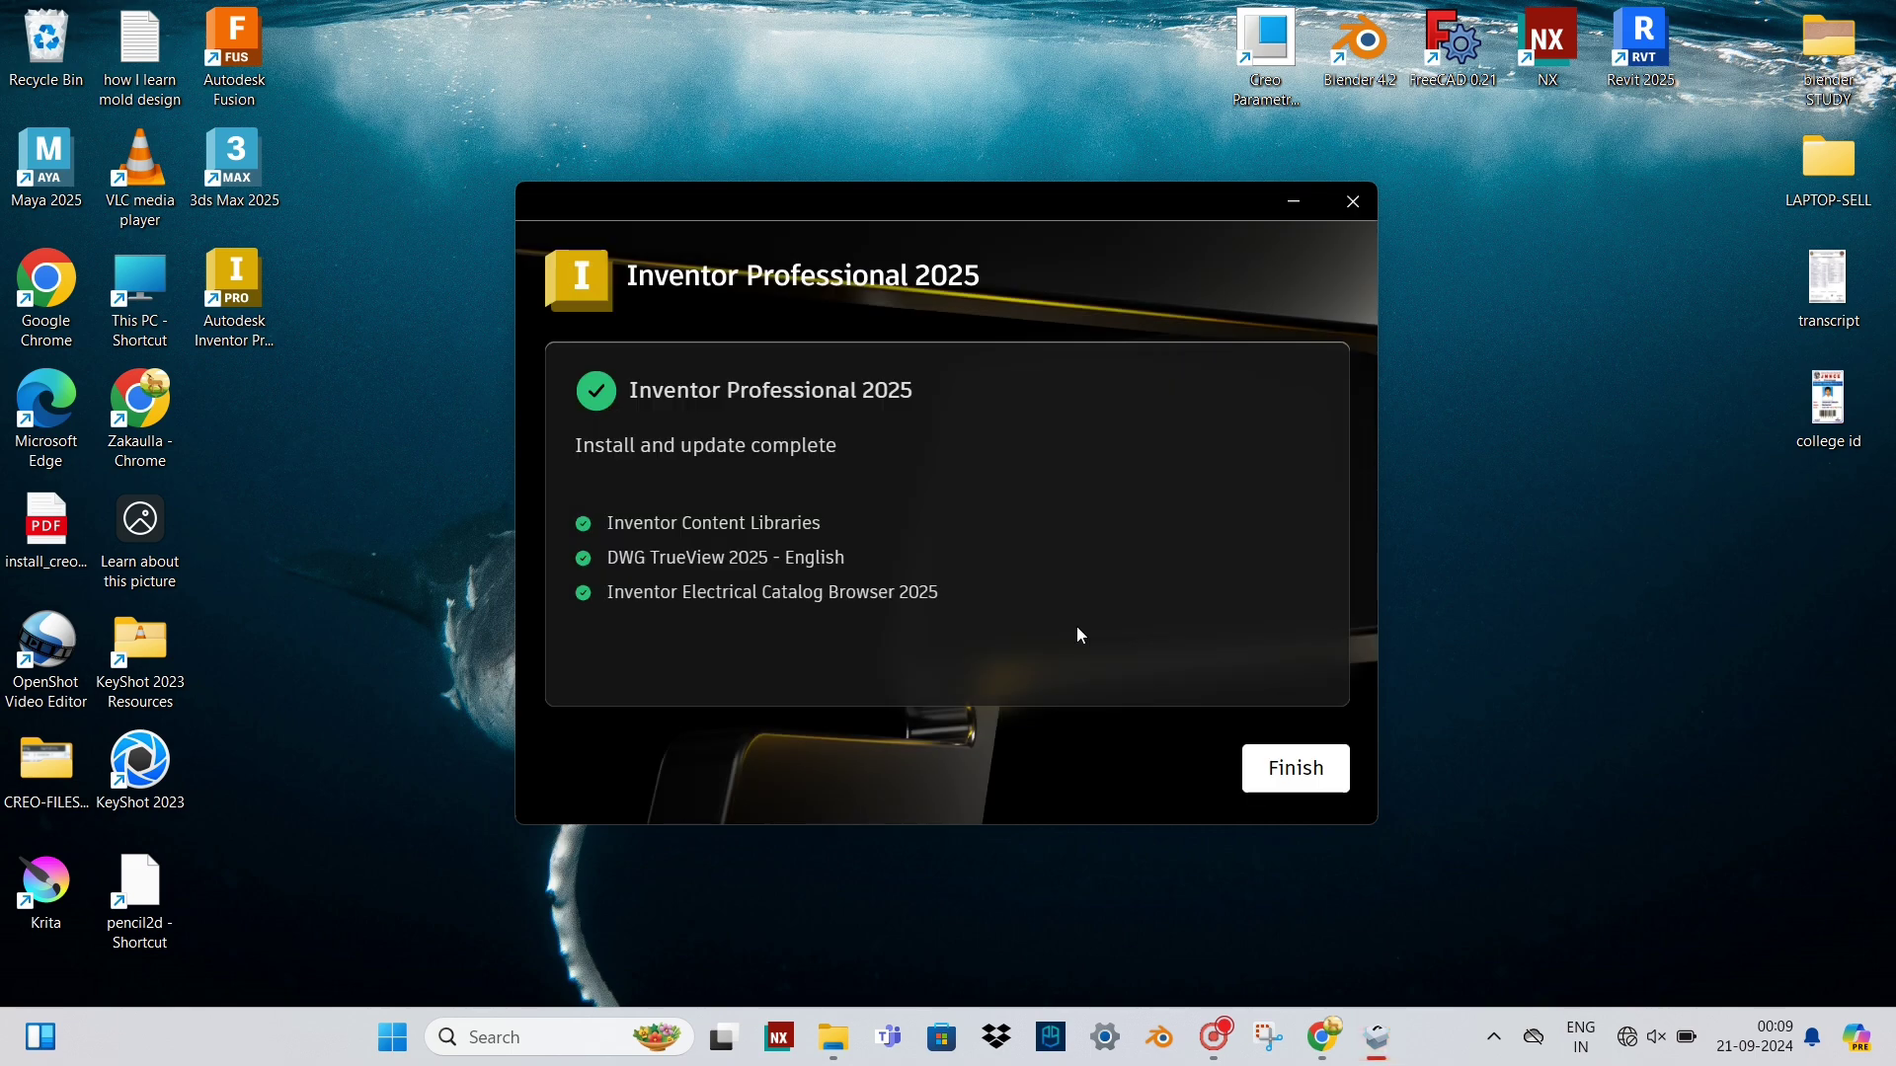
pyautogui.click(1296, 769)
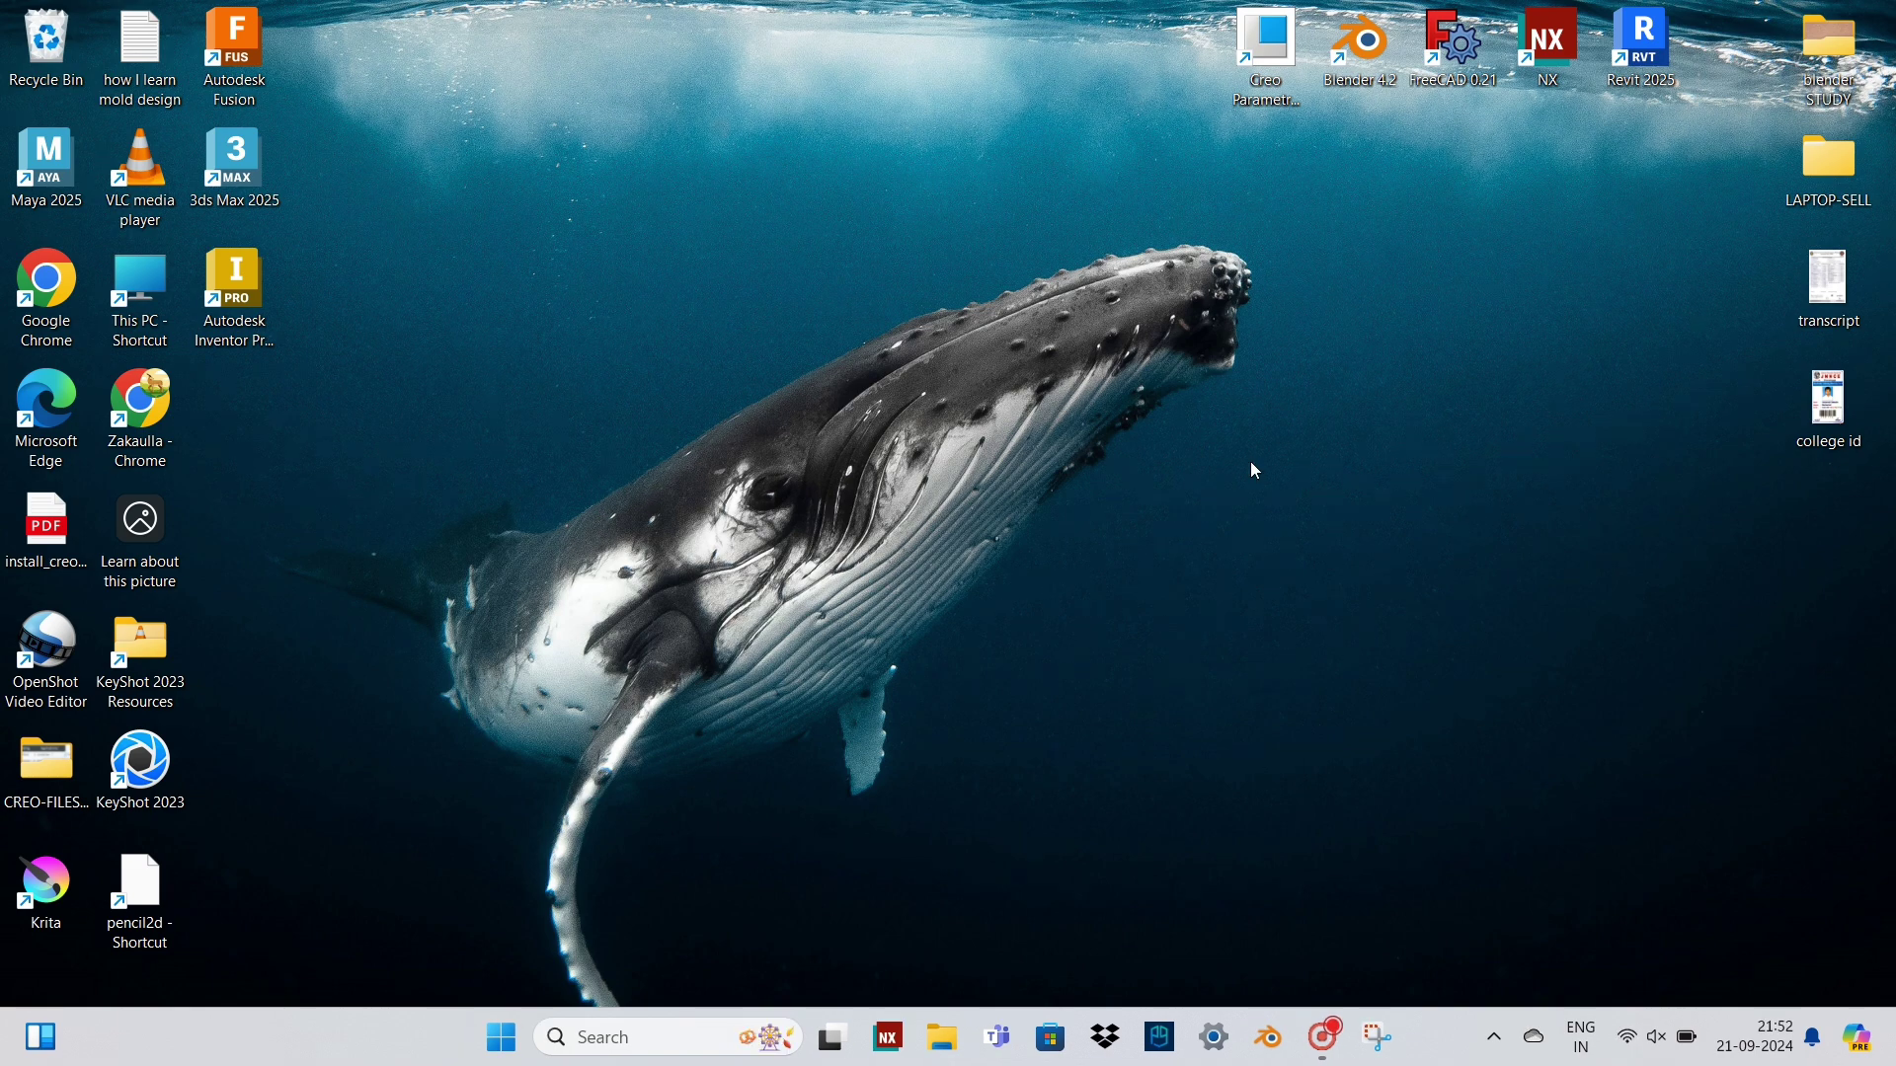
# Step: Launch Autodesk Inventor Professional from the desktop and create a new assembly document
pyautogui.doubleClick(237, 317)
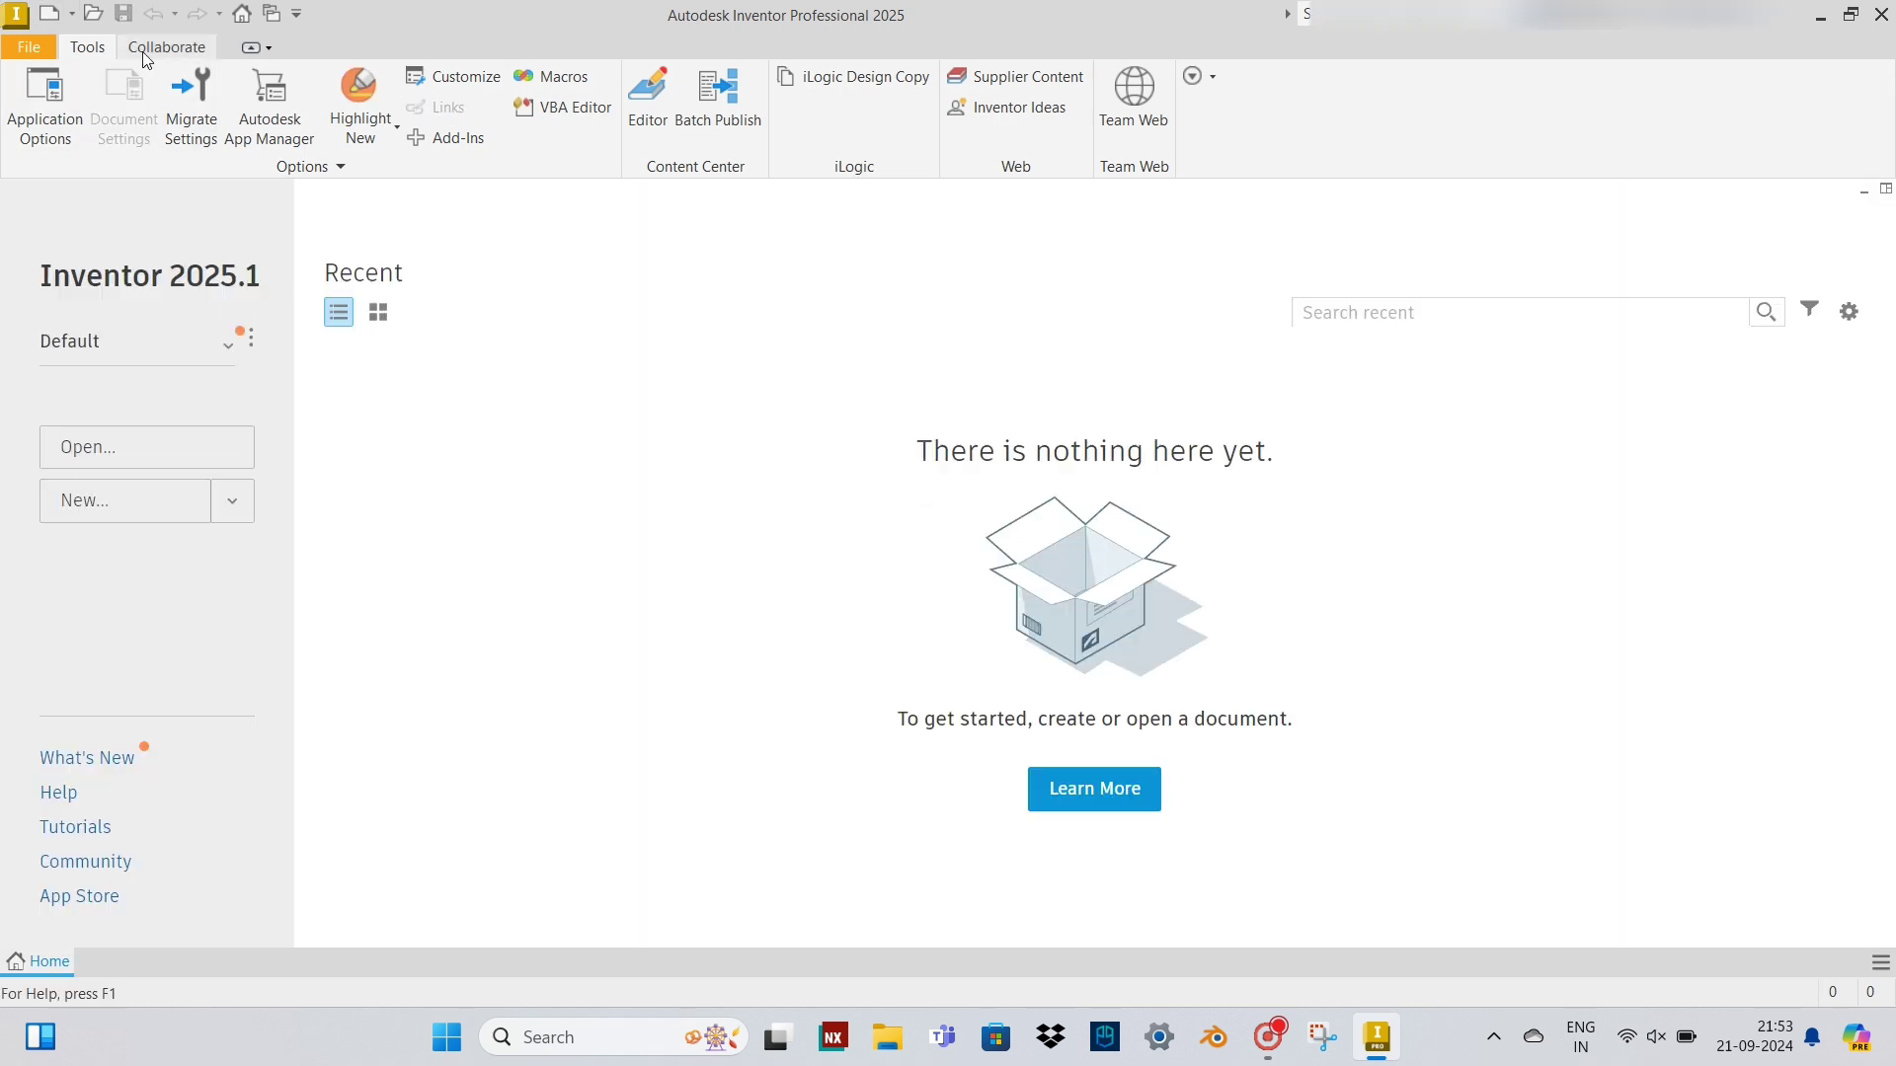
pyautogui.click(47, 45)
pyautogui.click(414, 400)
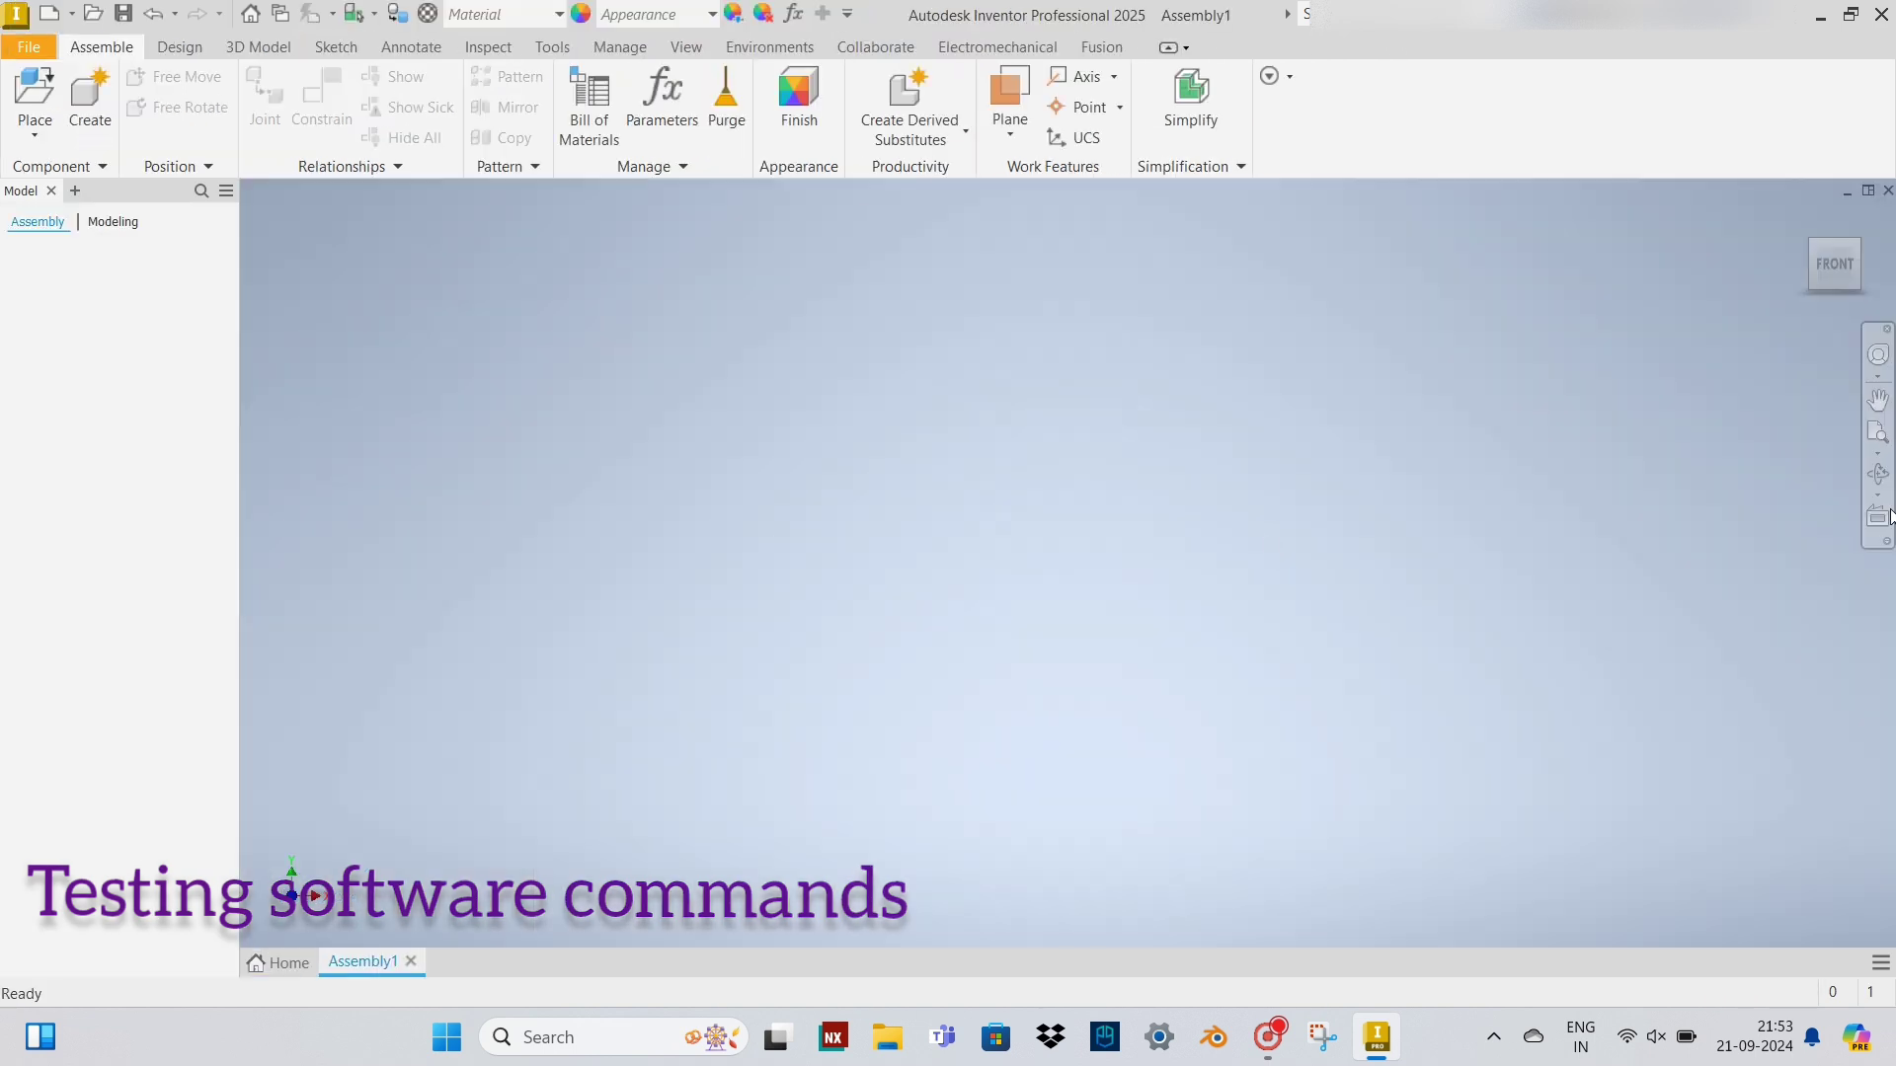
# Step: Create a new part file from the Standard.ipt template
pyautogui.click(28, 46)
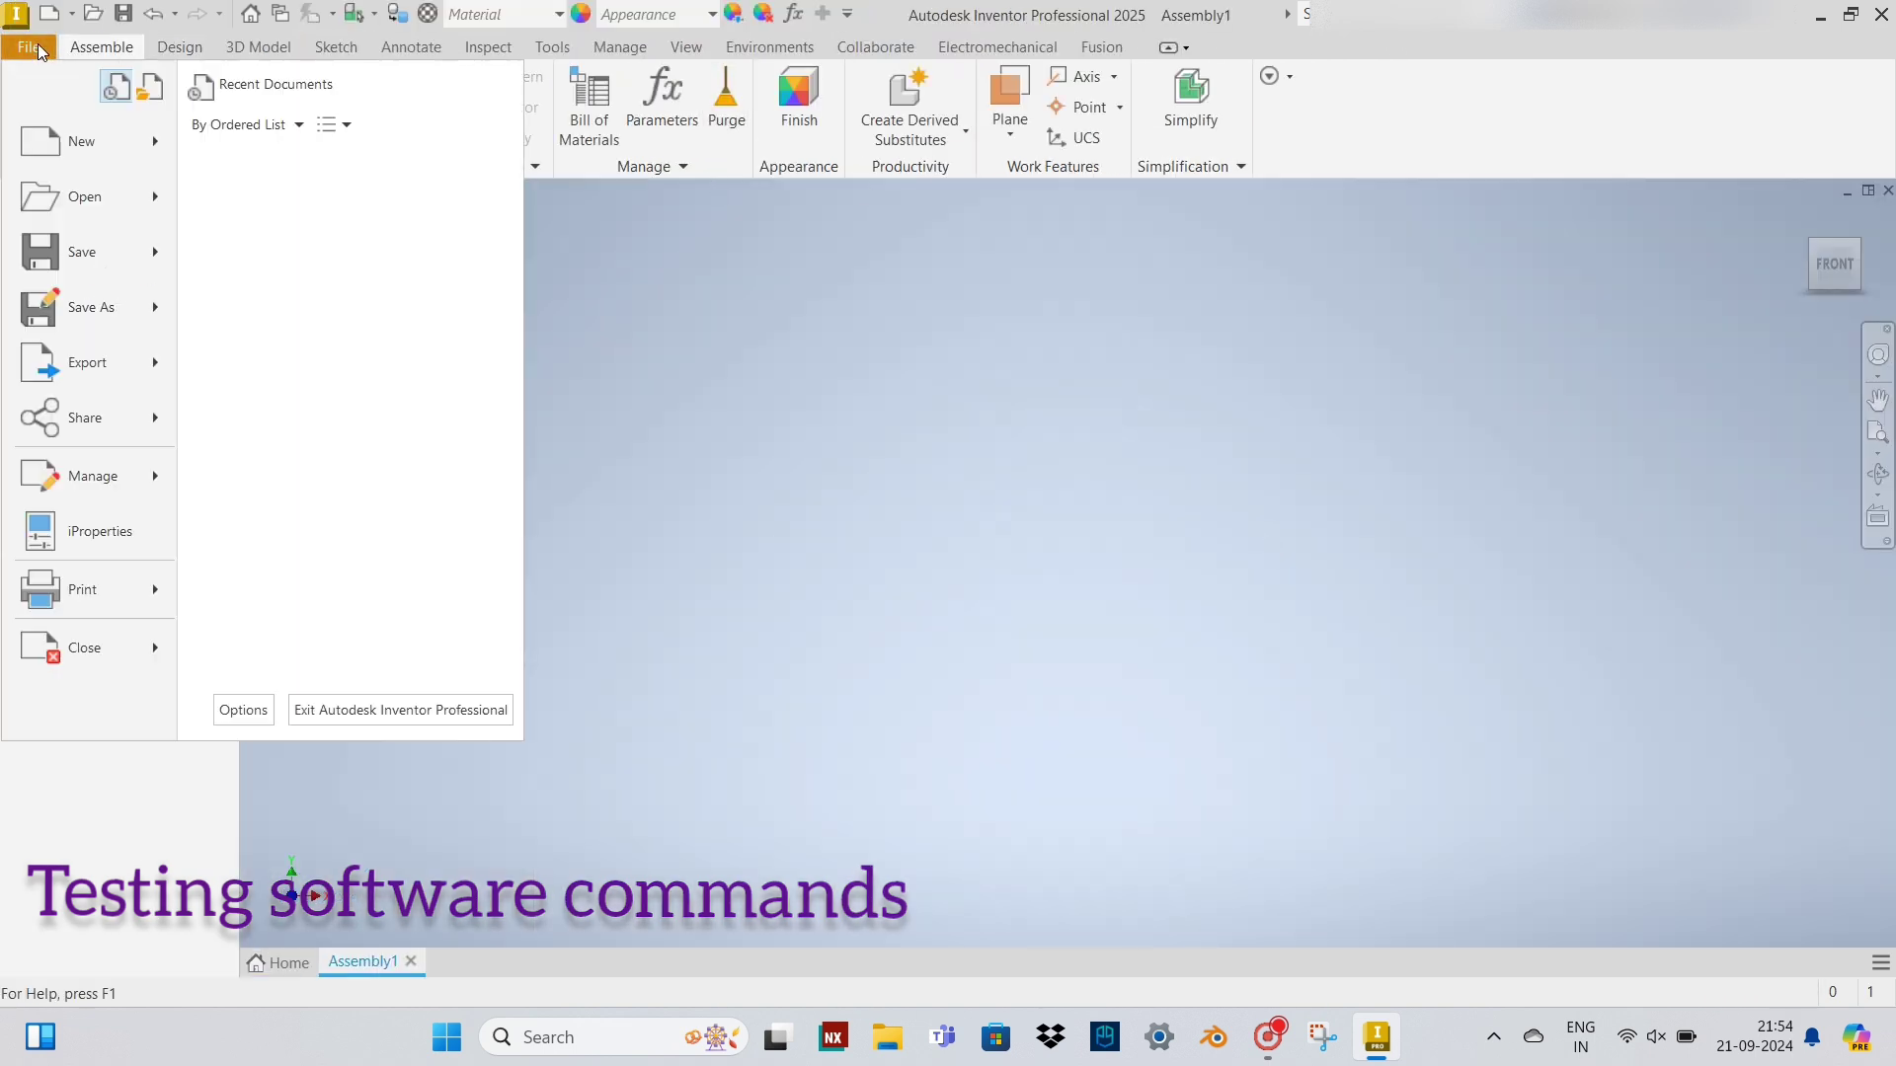
pyautogui.click(1021, 391)
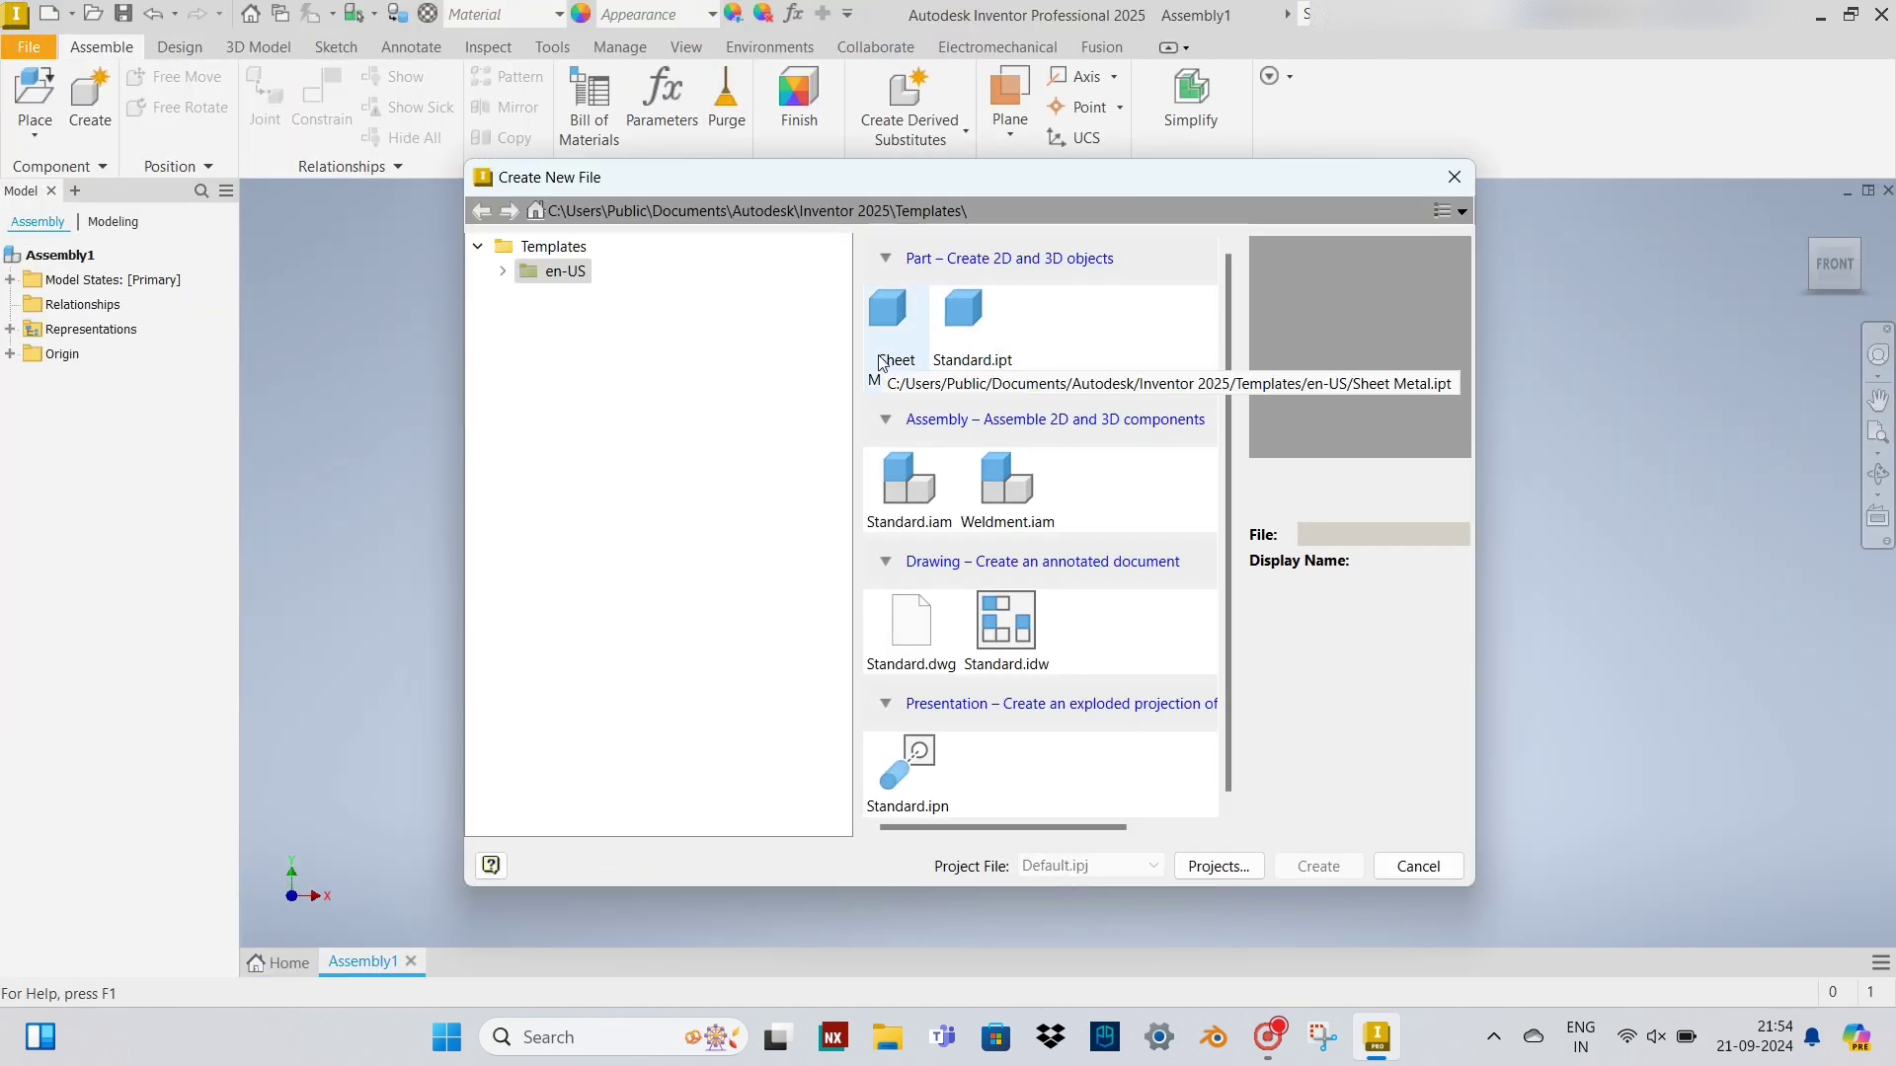
pyautogui.click(968, 326)
pyautogui.click(1319, 866)
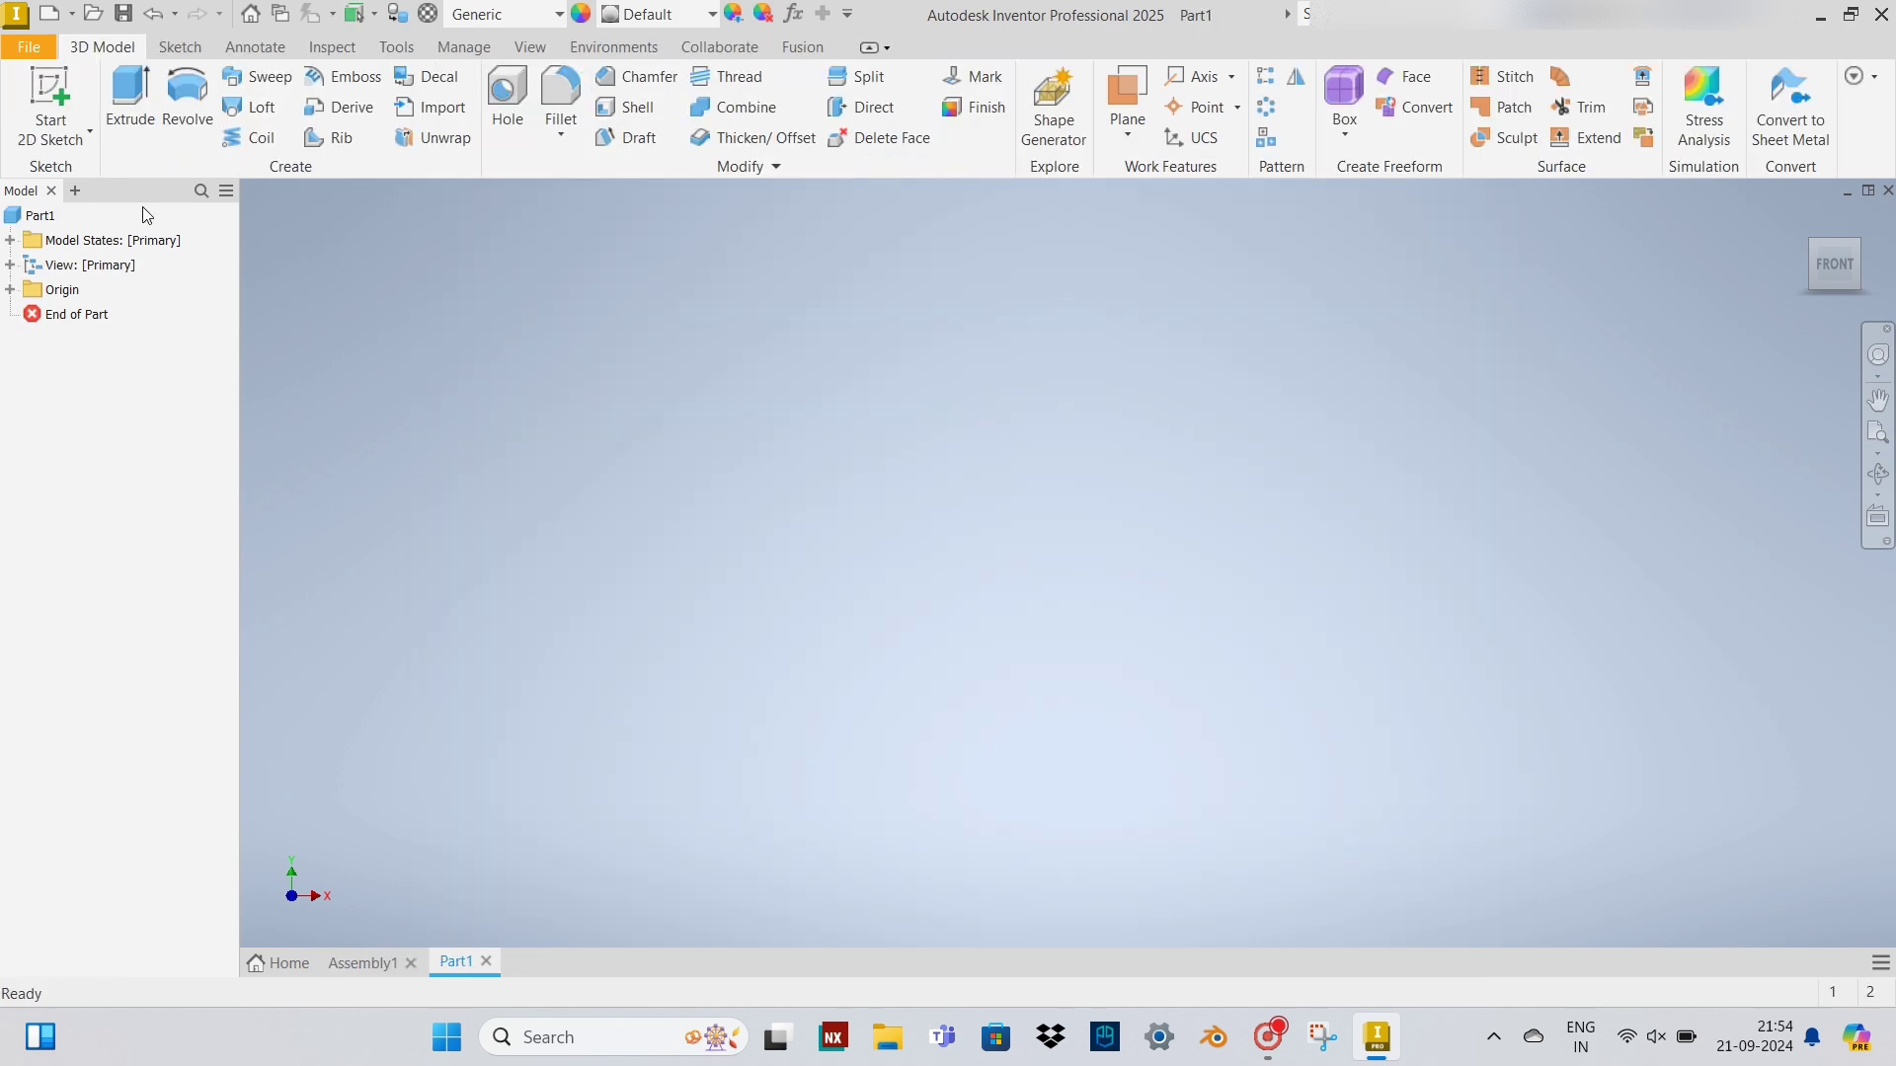
# Step: Sketch a nearly square rectangle around the origin on the YZ plane and extrude it into a solid block
pyautogui.click(119, 113)
pyautogui.click(1024, 449)
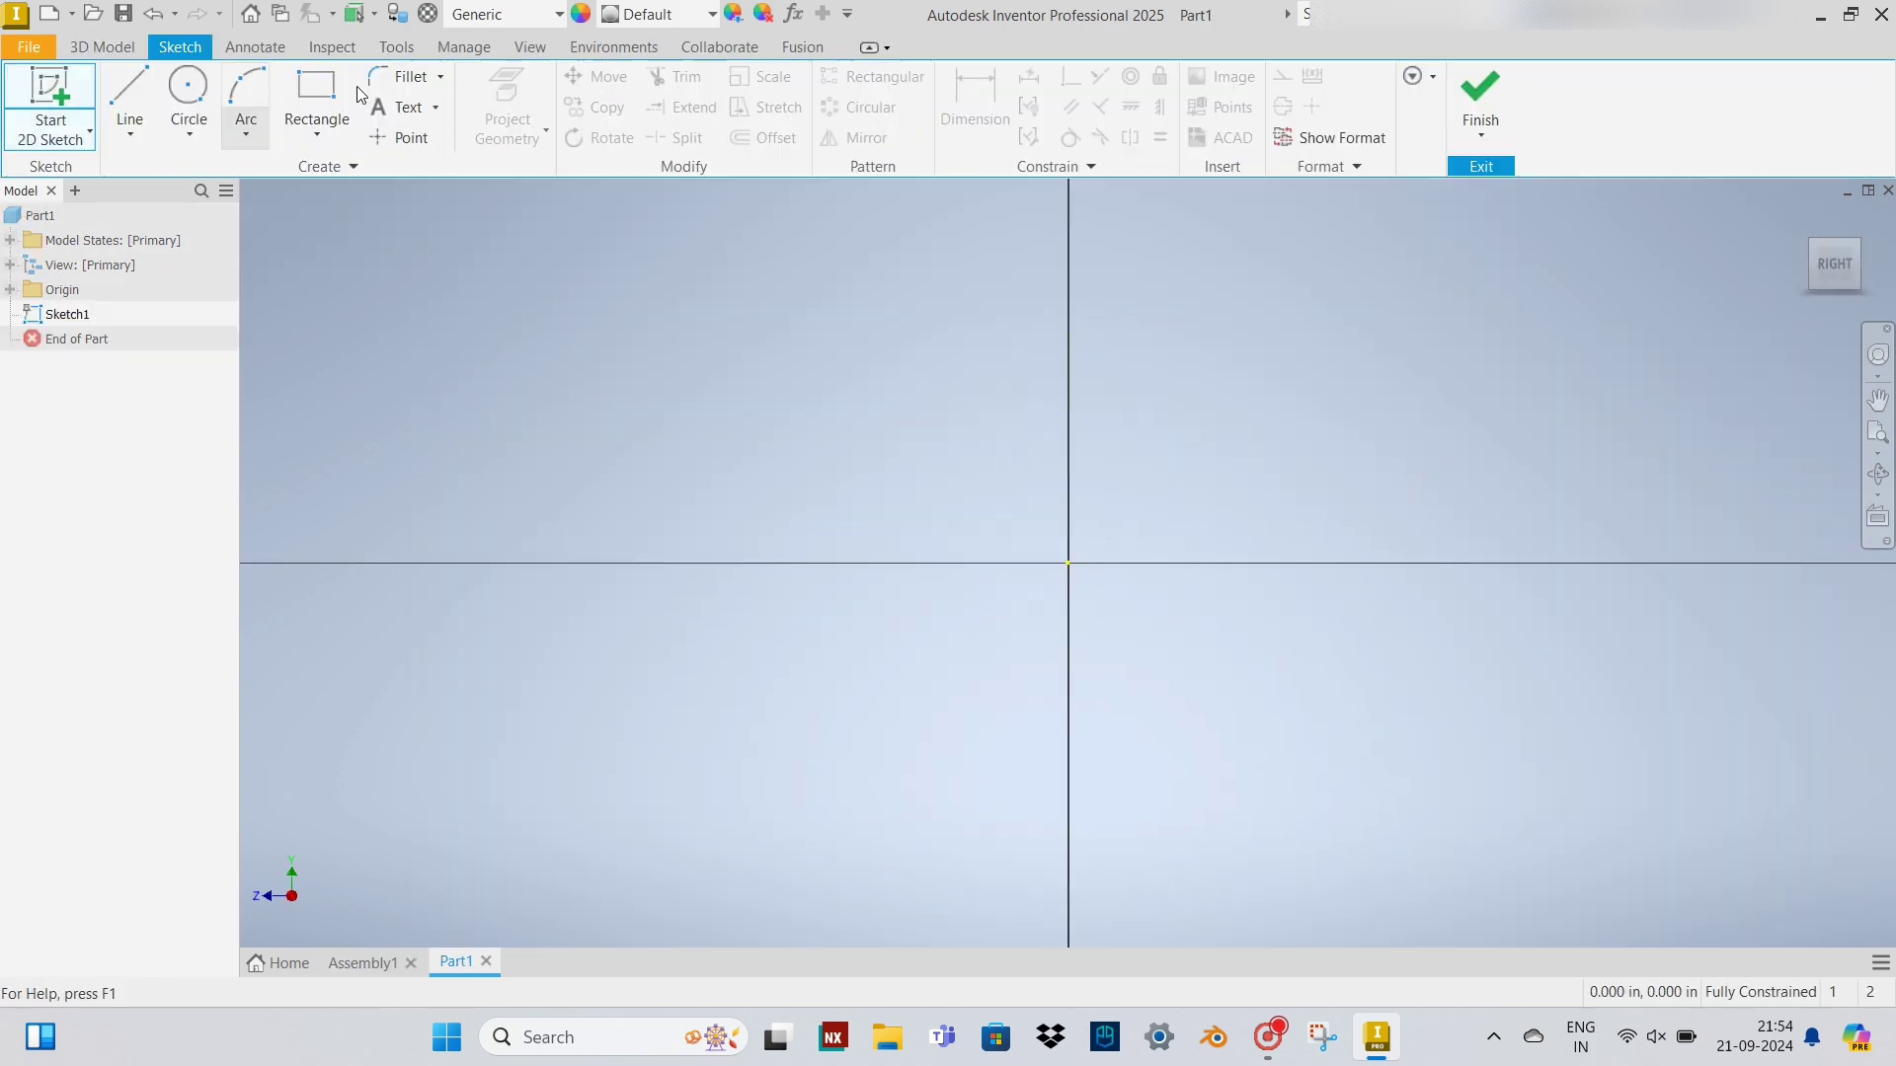
pyautogui.click(317, 108)
pyautogui.click(895, 378)
pyautogui.click(1271, 733)
pyautogui.click(1429, 98)
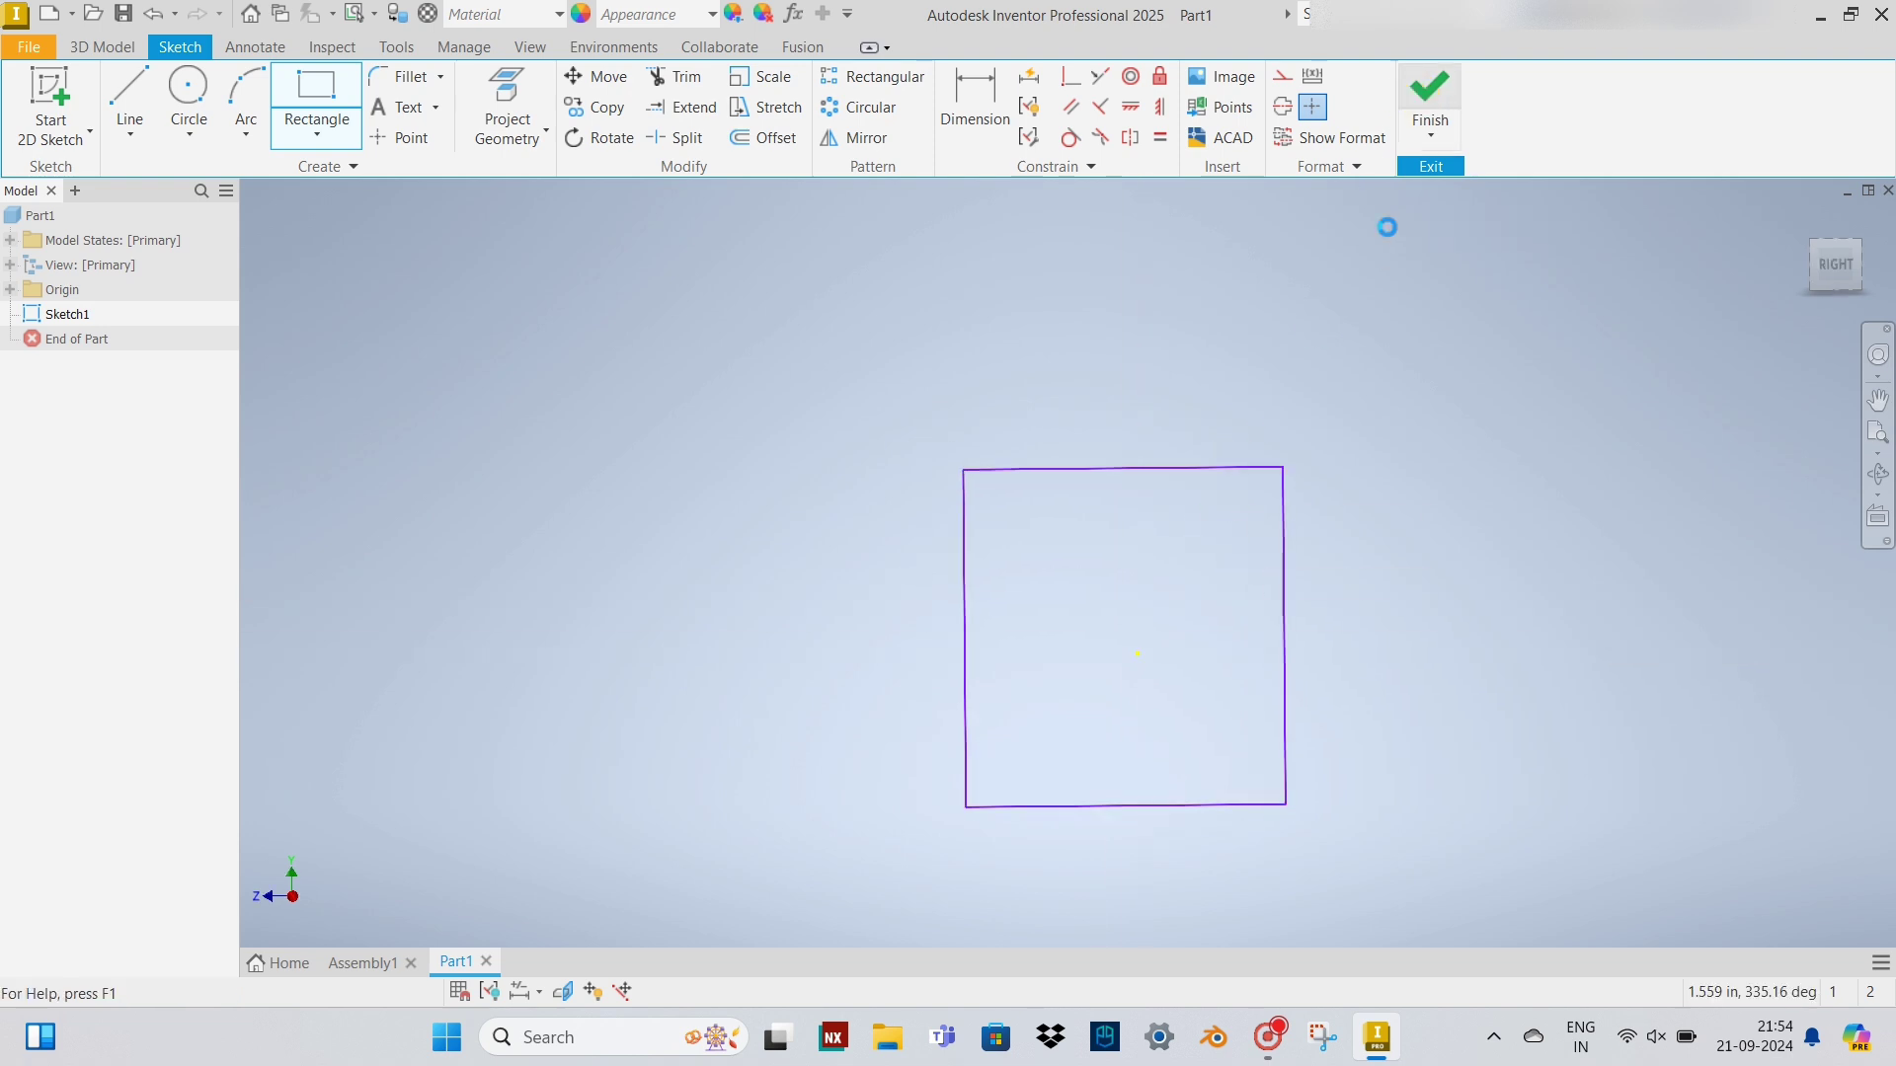
pyautogui.click(297, 567)
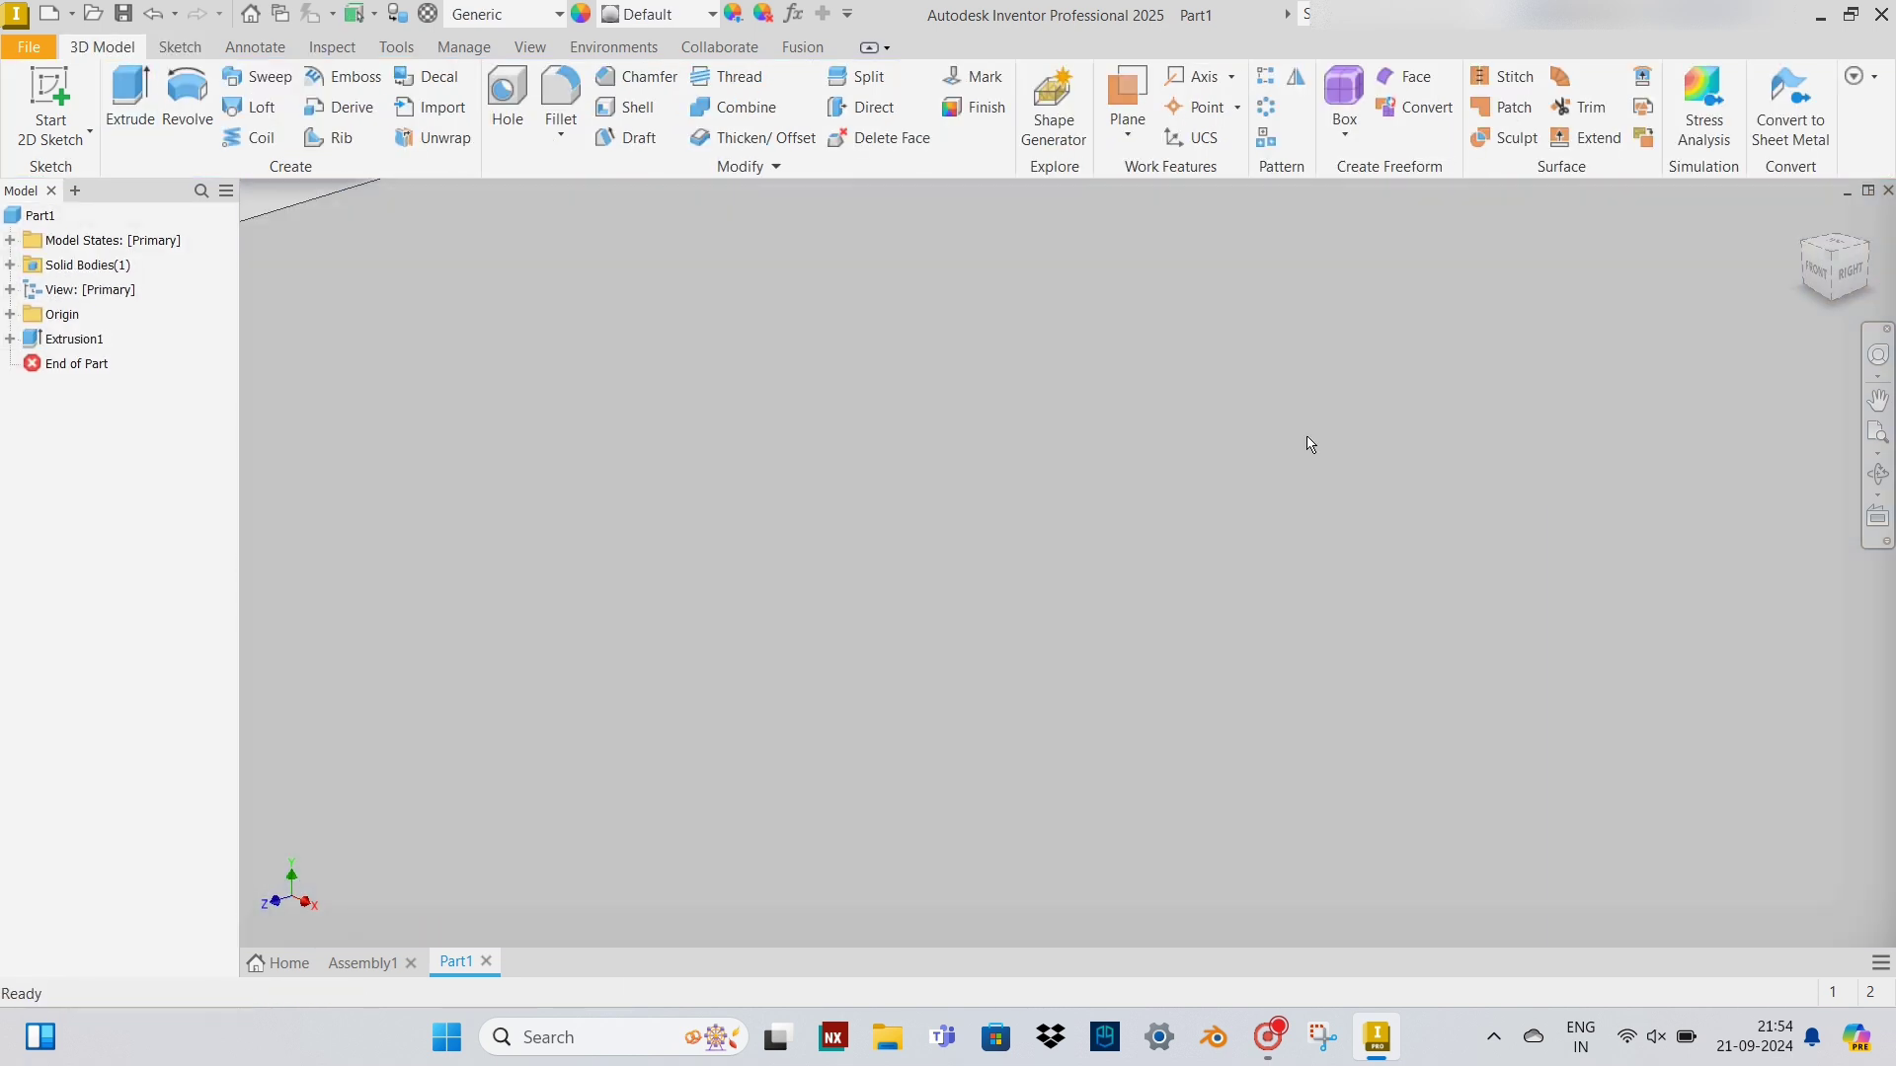
# Step: Change the visual style so the block is displayed shaded without edges
pyautogui.click(530, 46)
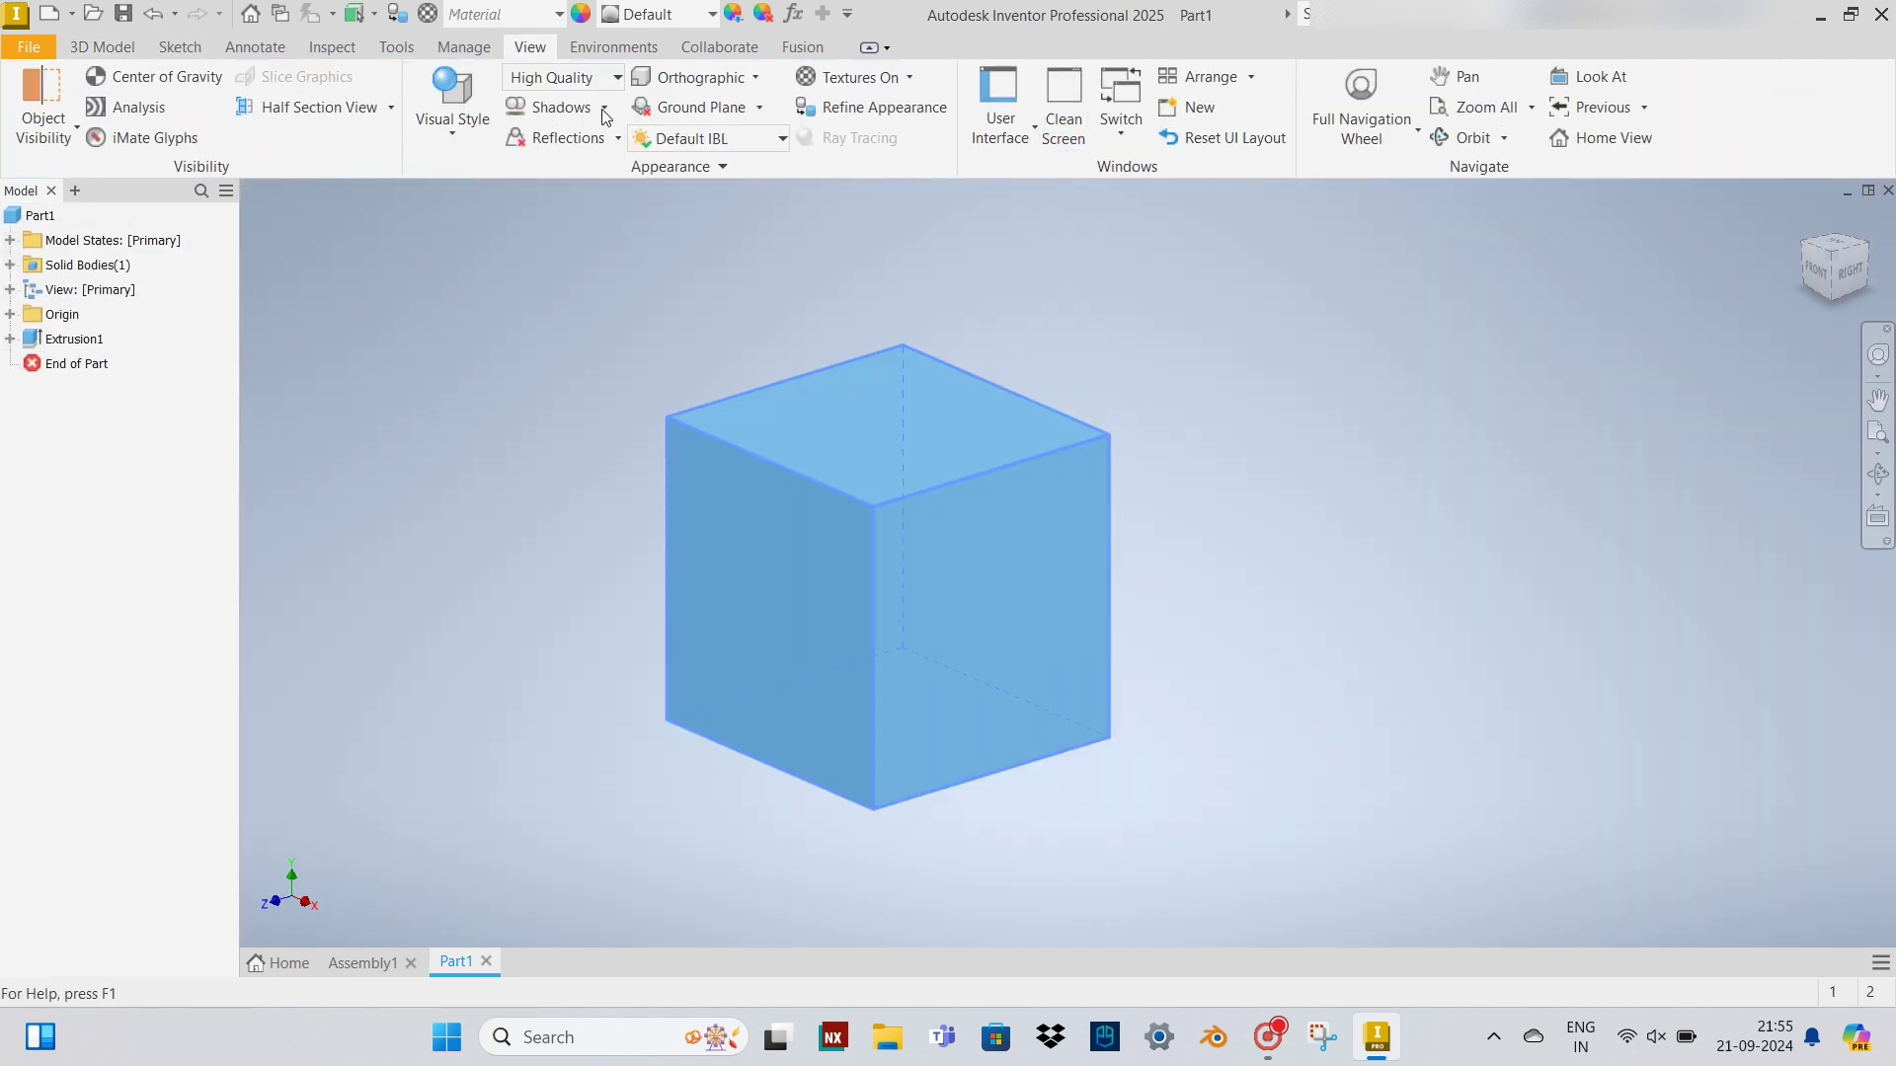
pyautogui.click(909, 77)
pyautogui.click(847, 114)
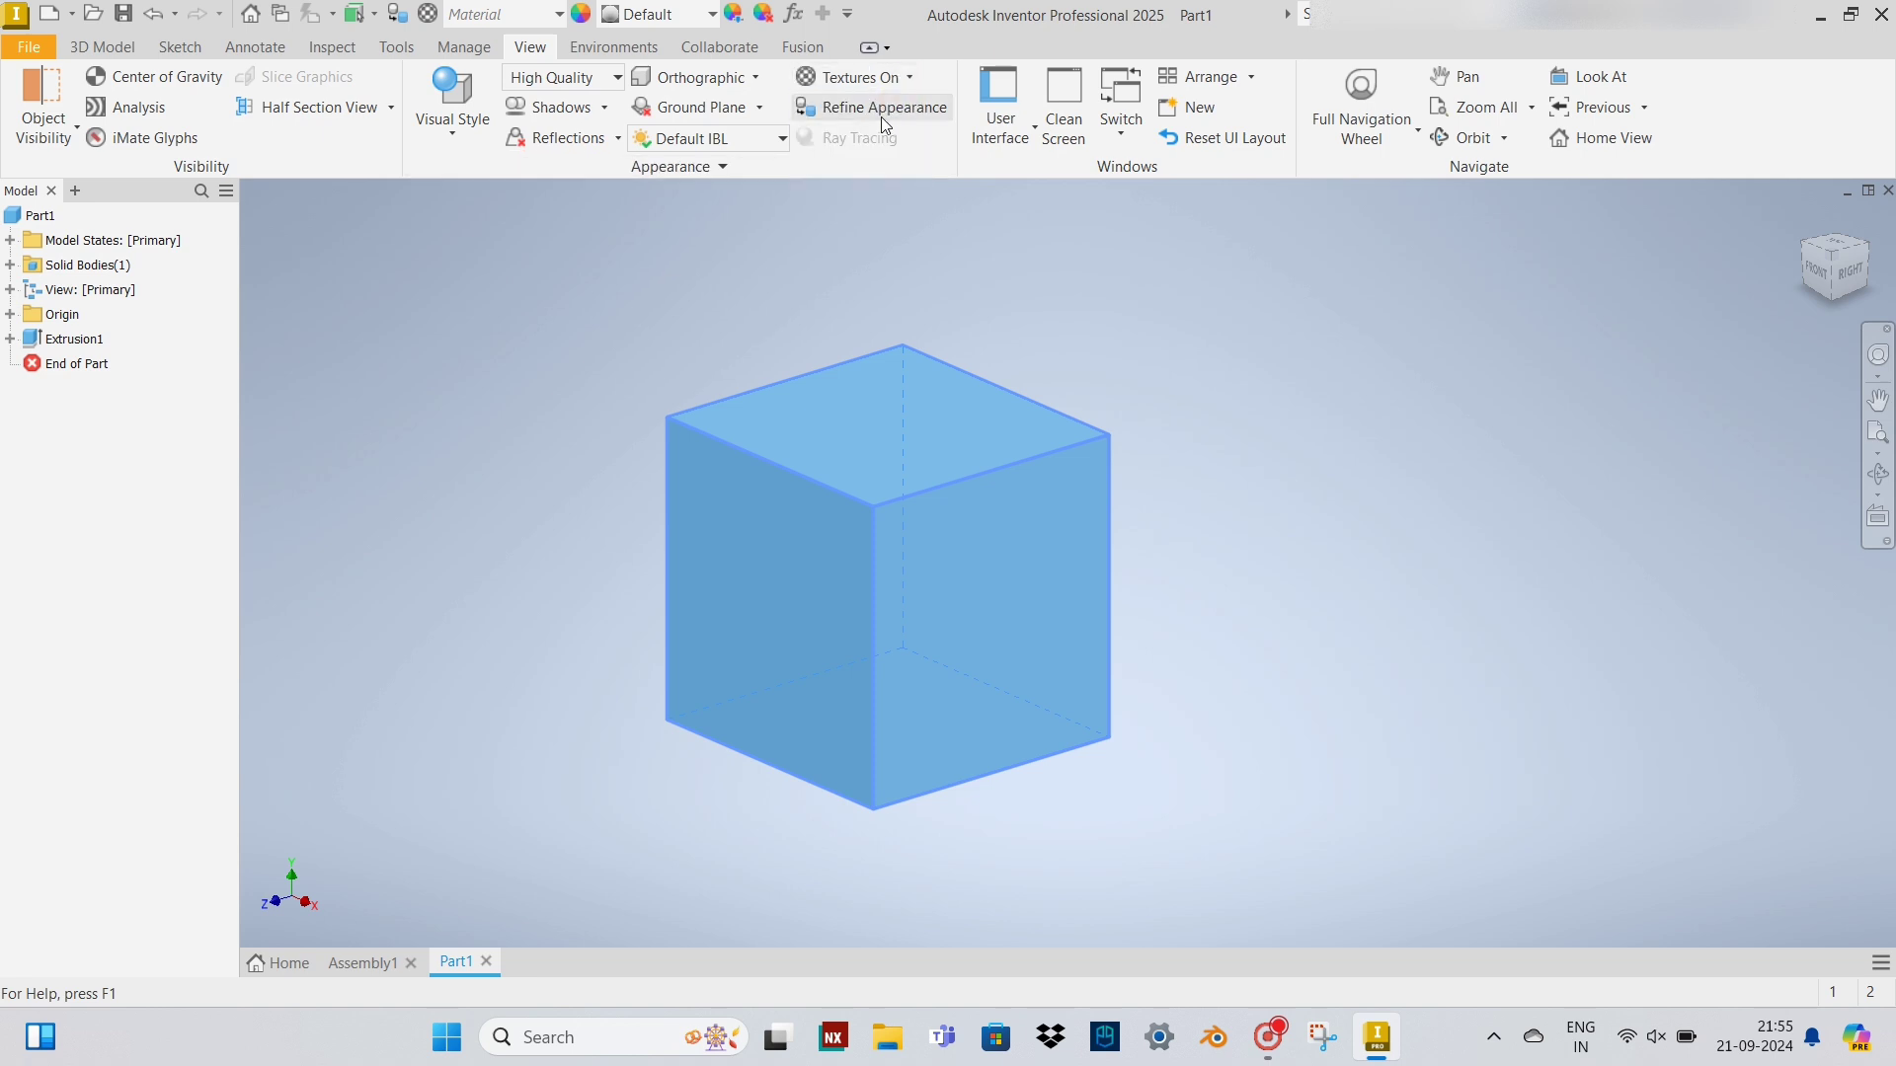
pyautogui.click(452, 109)
pyautogui.click(474, 220)
pyautogui.scroll(5, 752, 401)
pyautogui.click(63, 149)
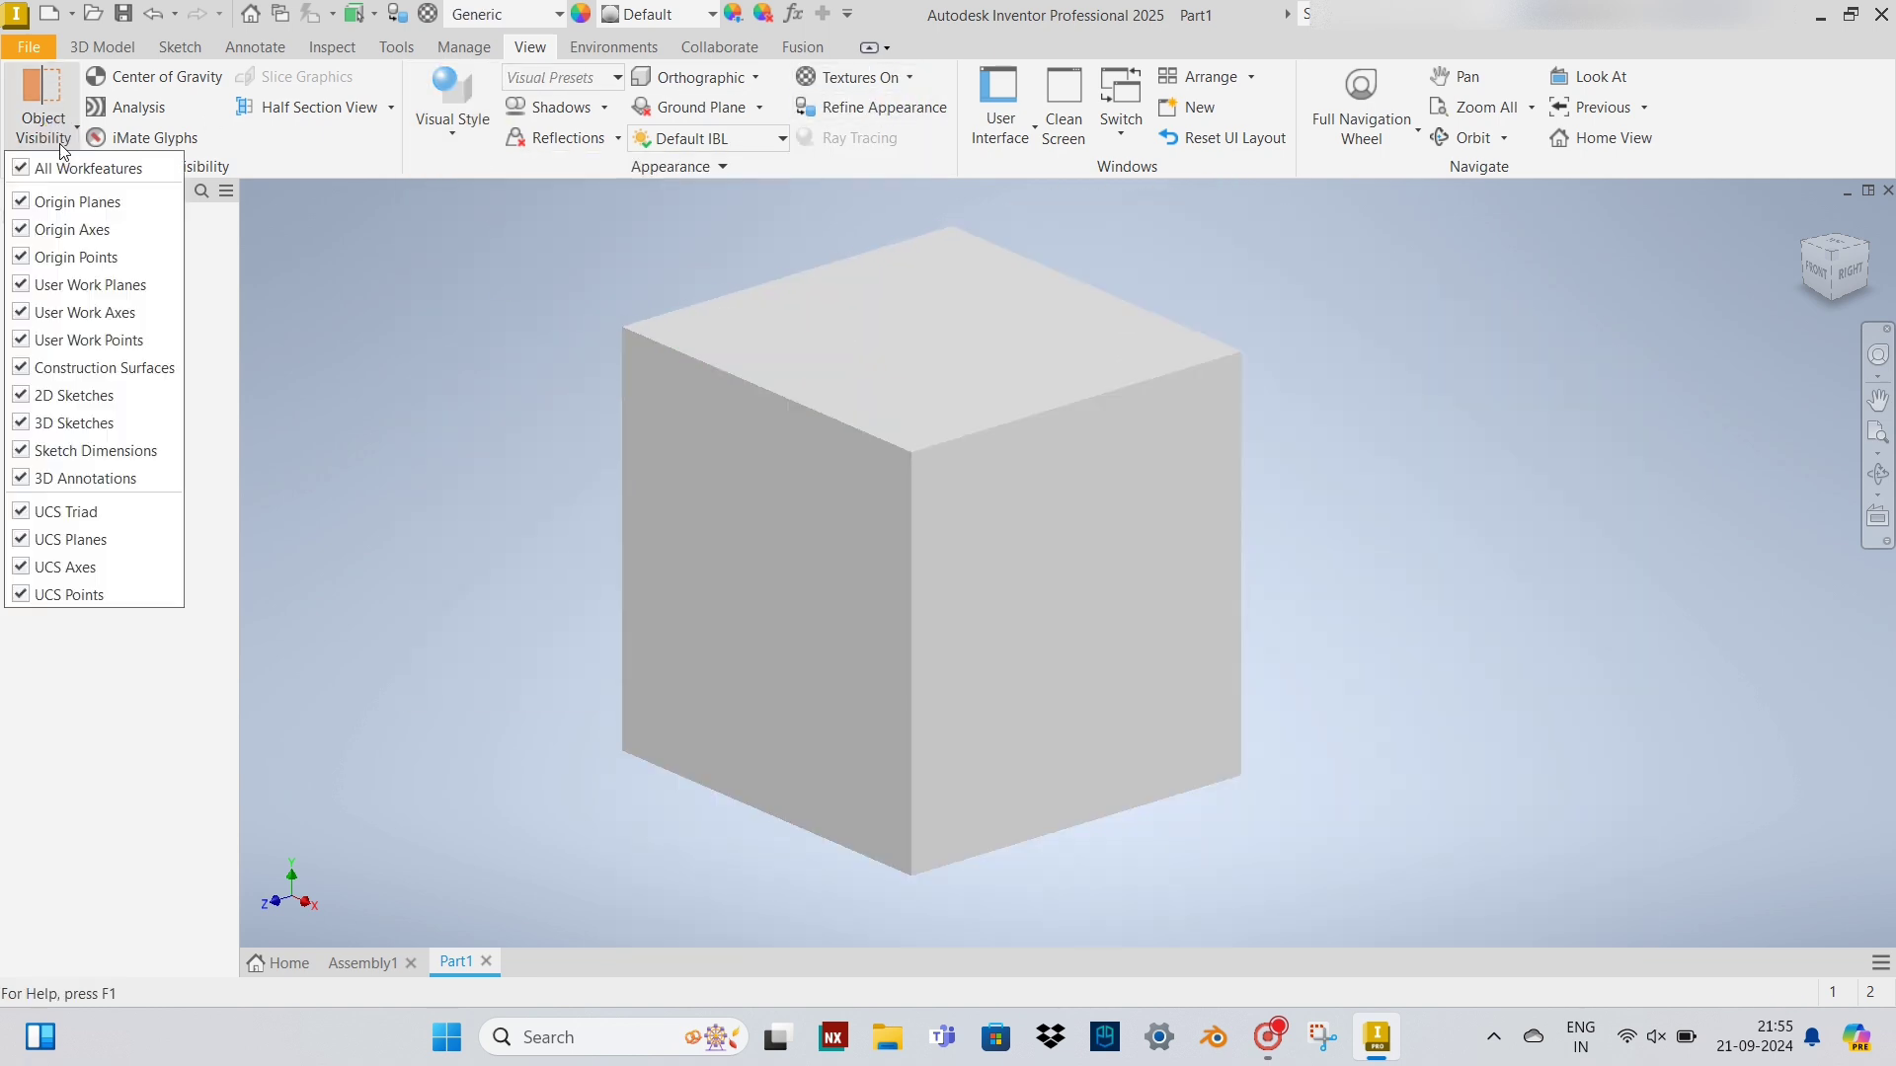
pyautogui.click(398, 264)
pyautogui.click(613, 46)
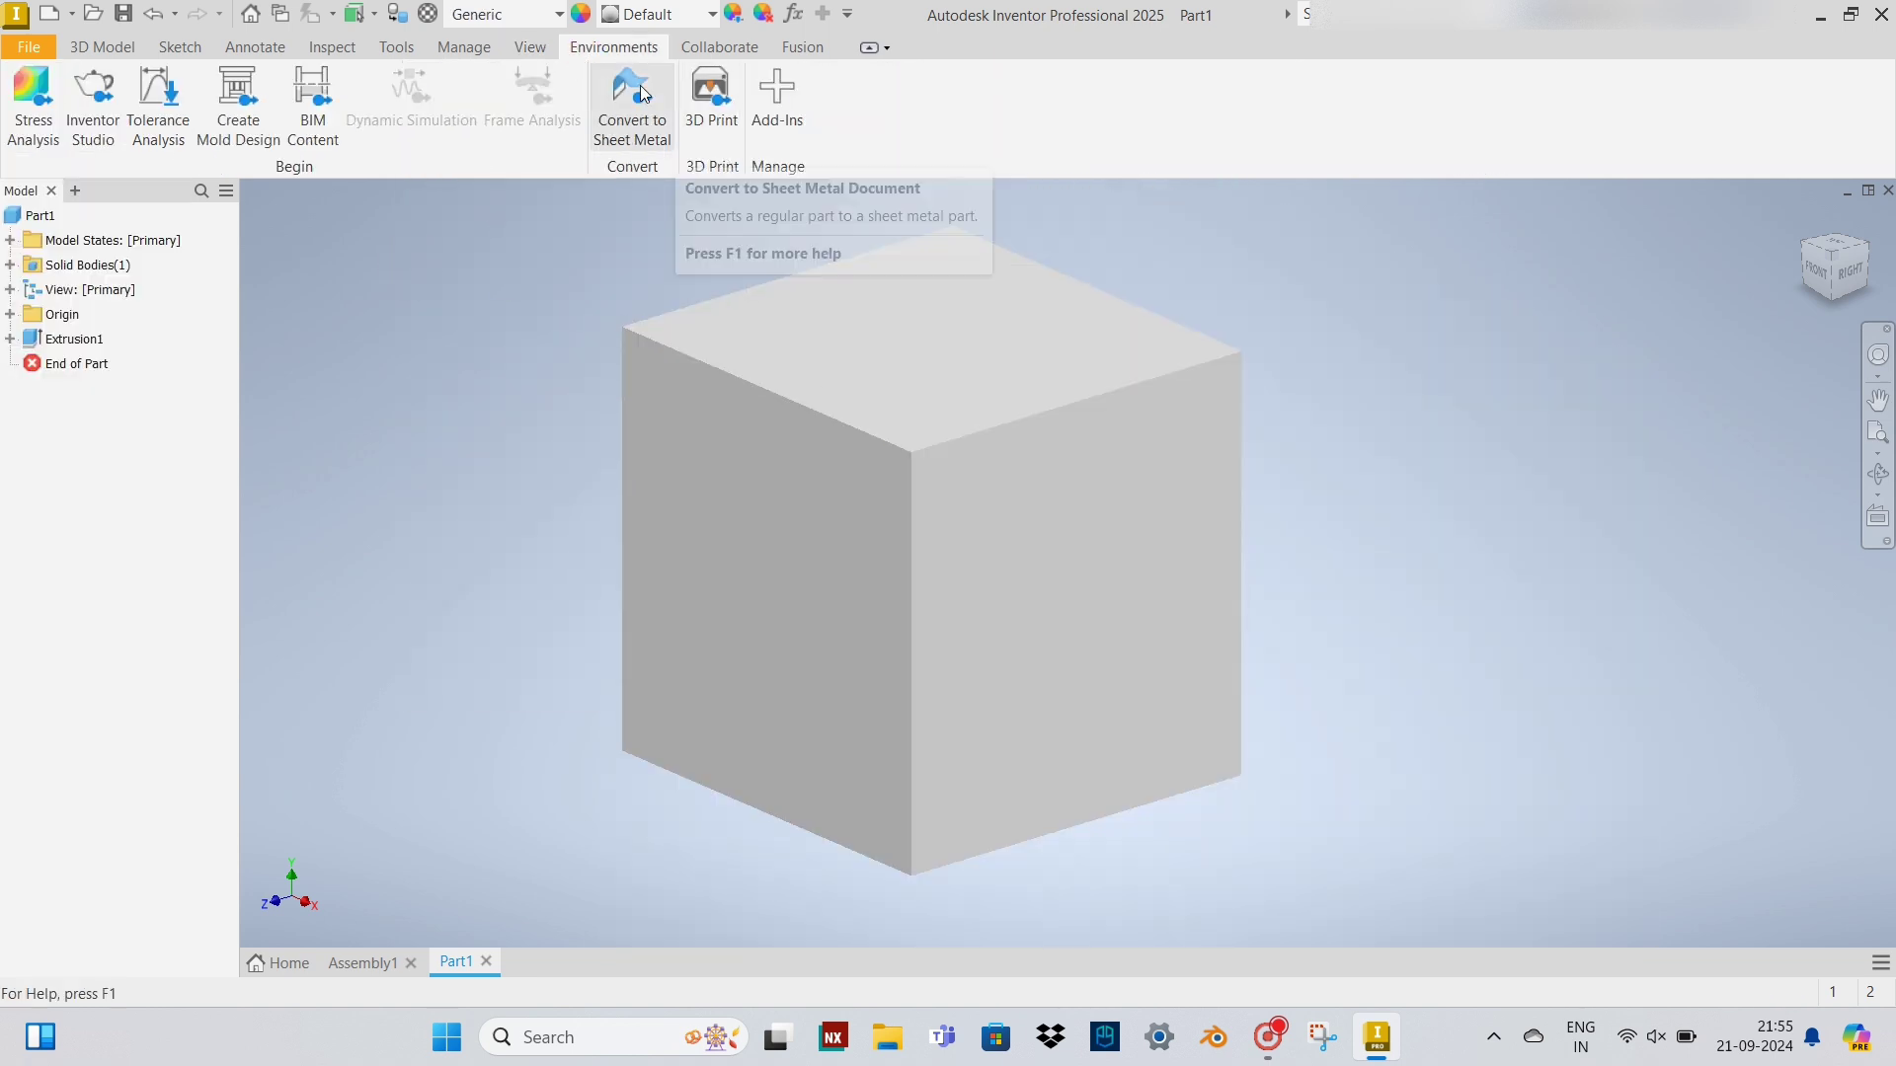
pyautogui.click(802, 47)
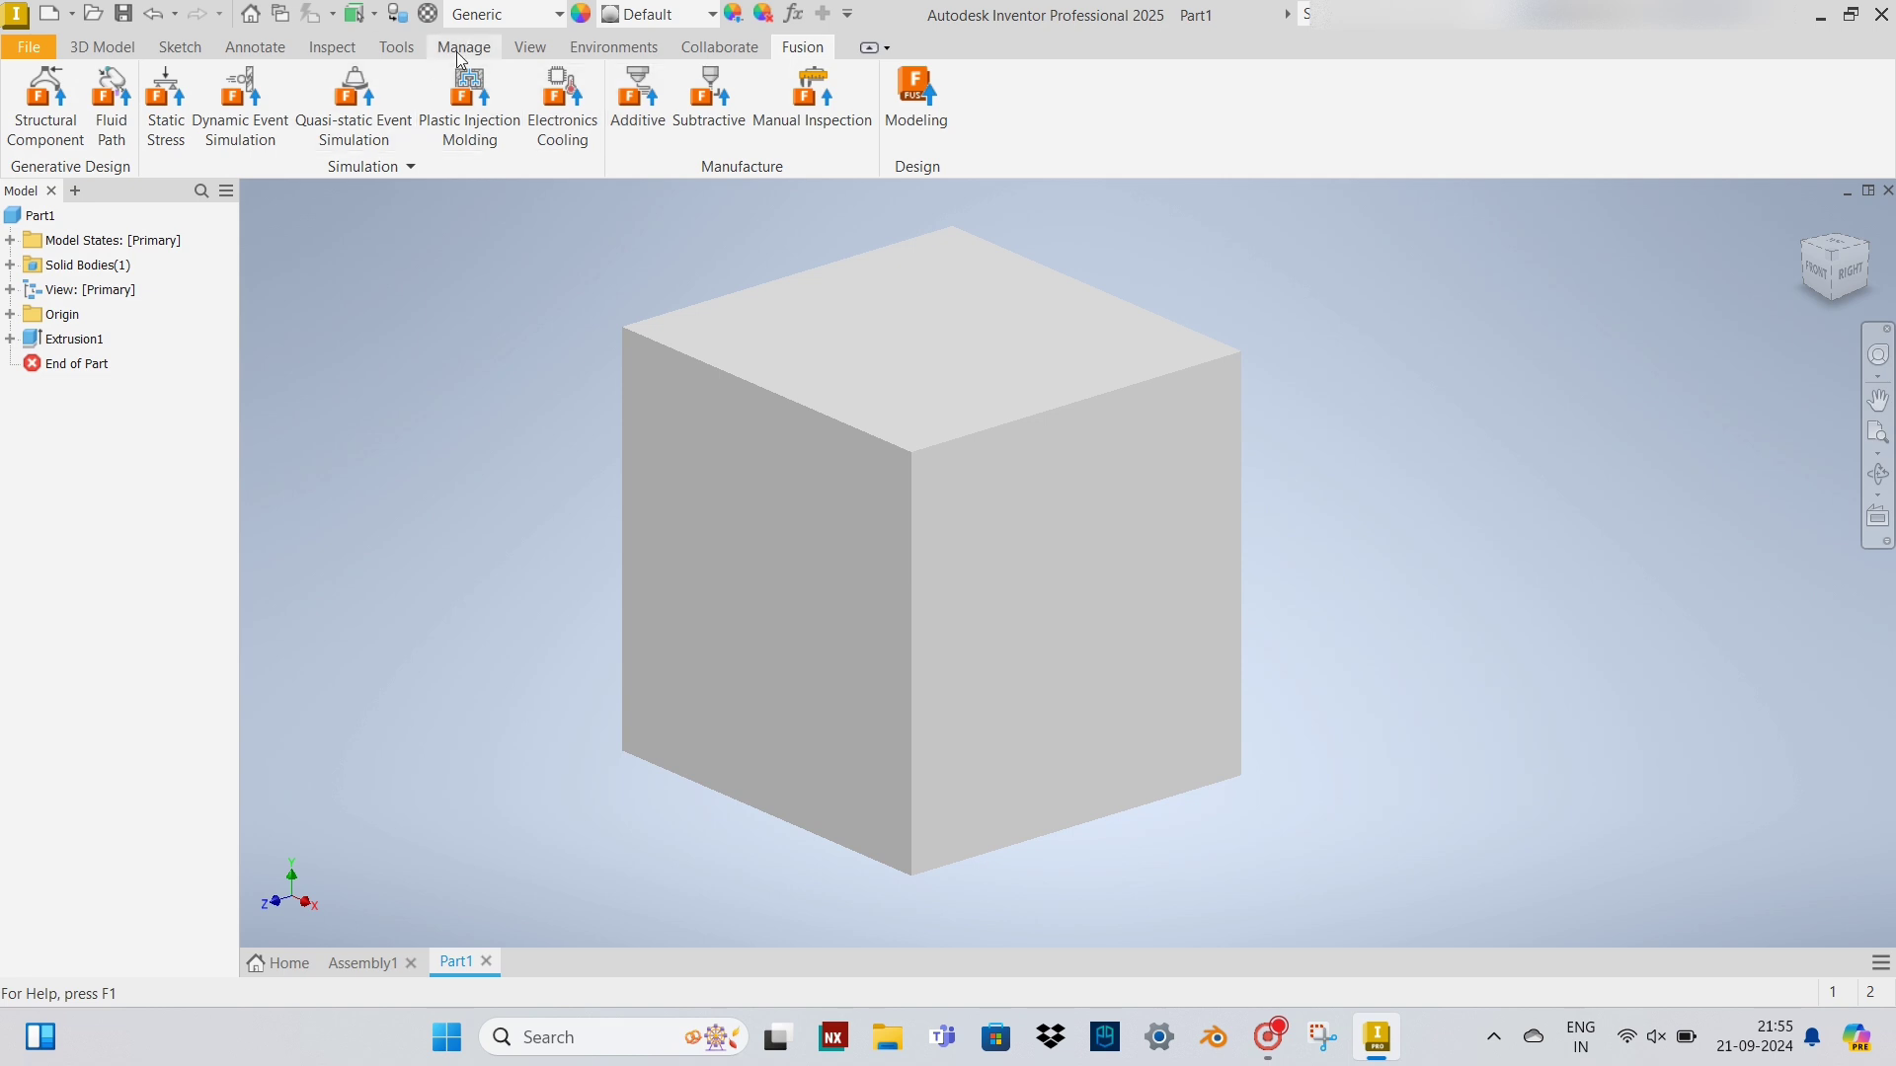
pyautogui.scroll(-1, 1020, 364)
pyautogui.click(180, 46)
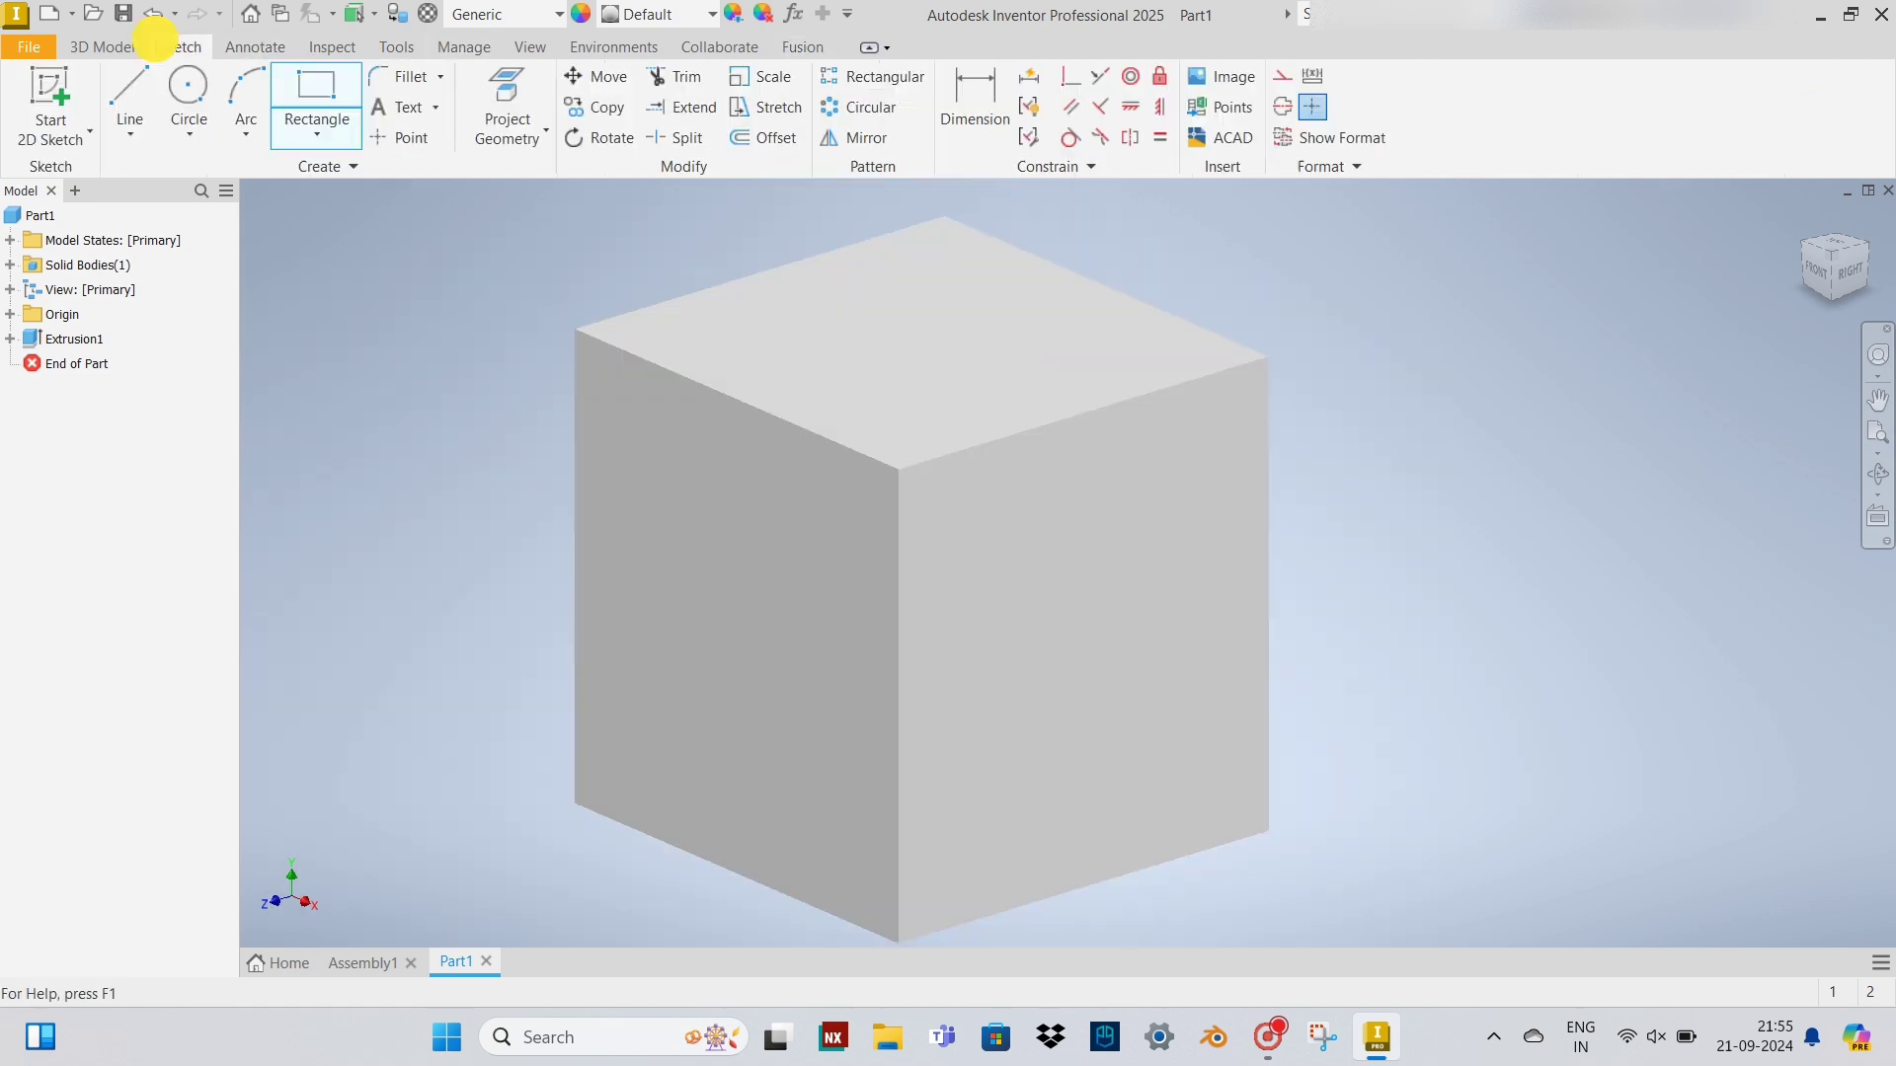
# Step: Add a taper-tapped through-all hole centred on the block's right face, with a 1/8 - 27 NPT thread and a 0.750 in spotface
pyautogui.click(101, 46)
pyautogui.click(507, 99)
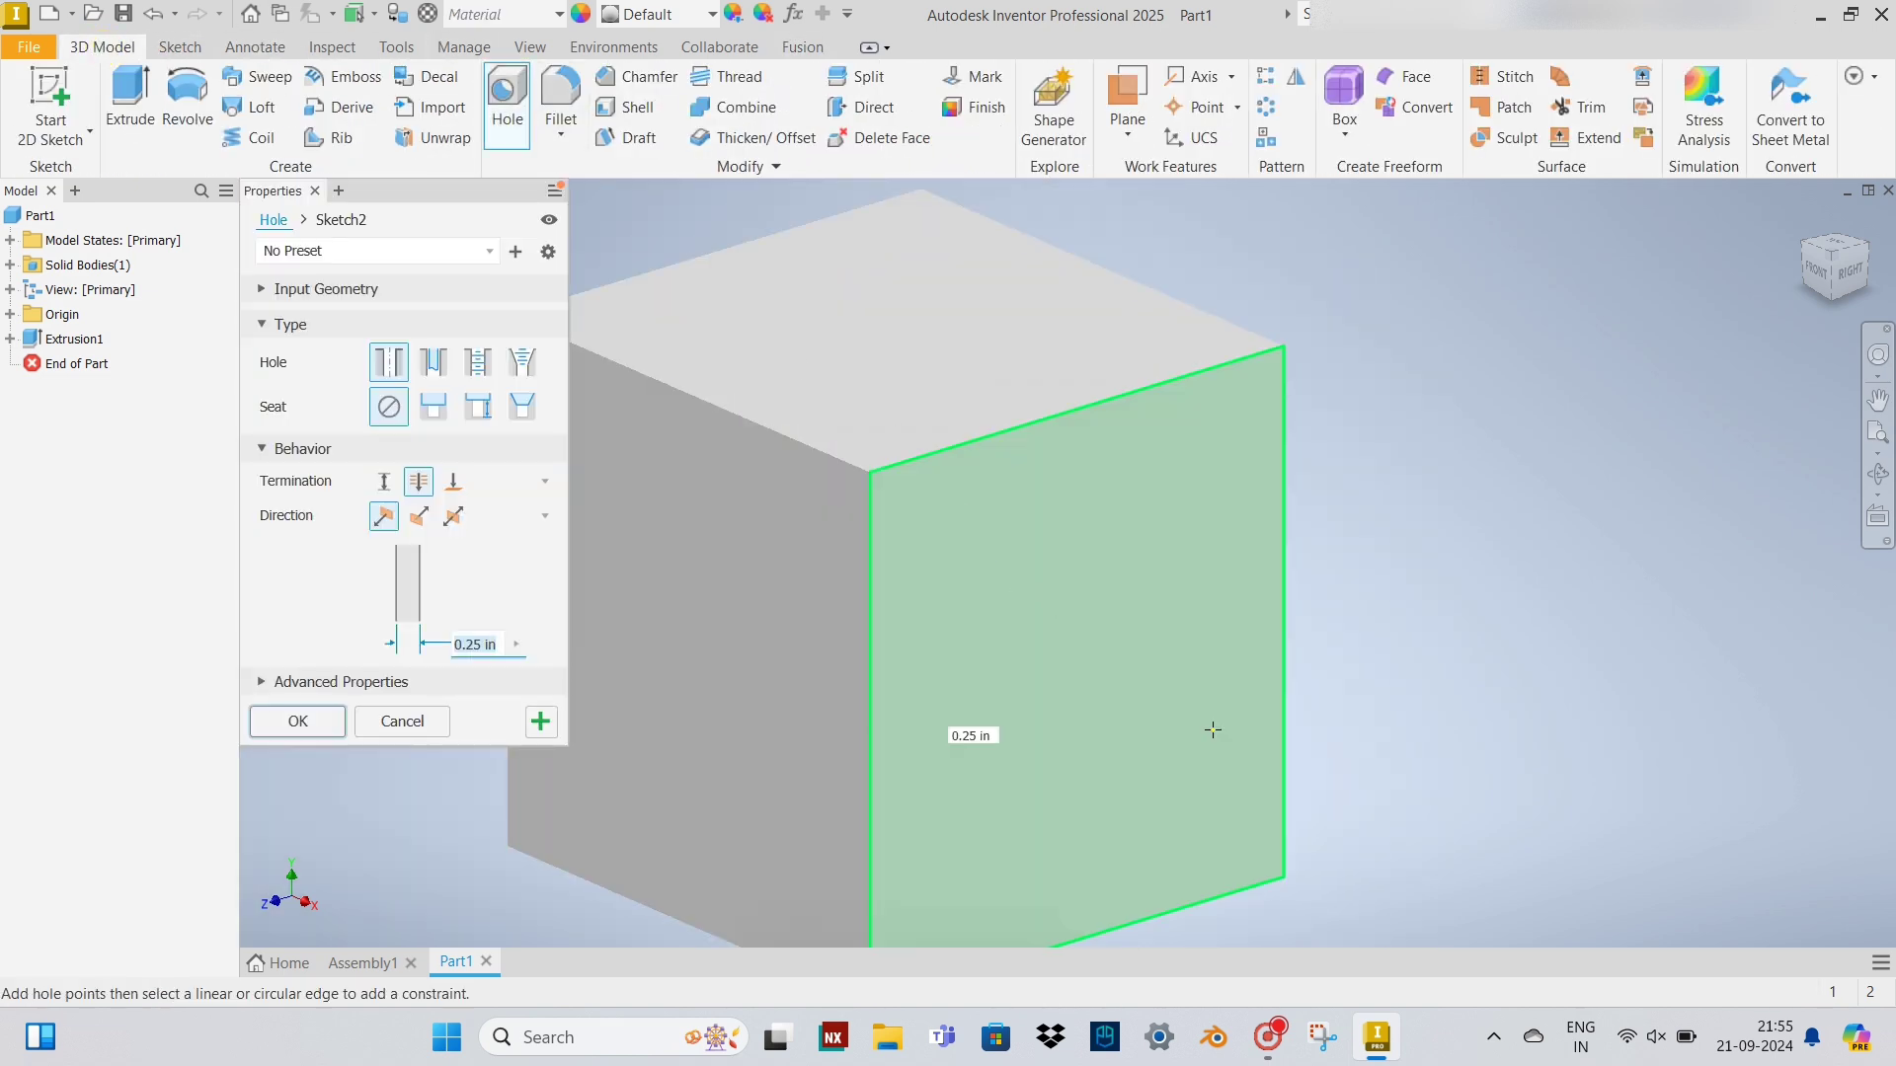
pyautogui.click(1160, 544)
pyautogui.moveTo(1133, 510); pyautogui.dragTo(1259, 719)
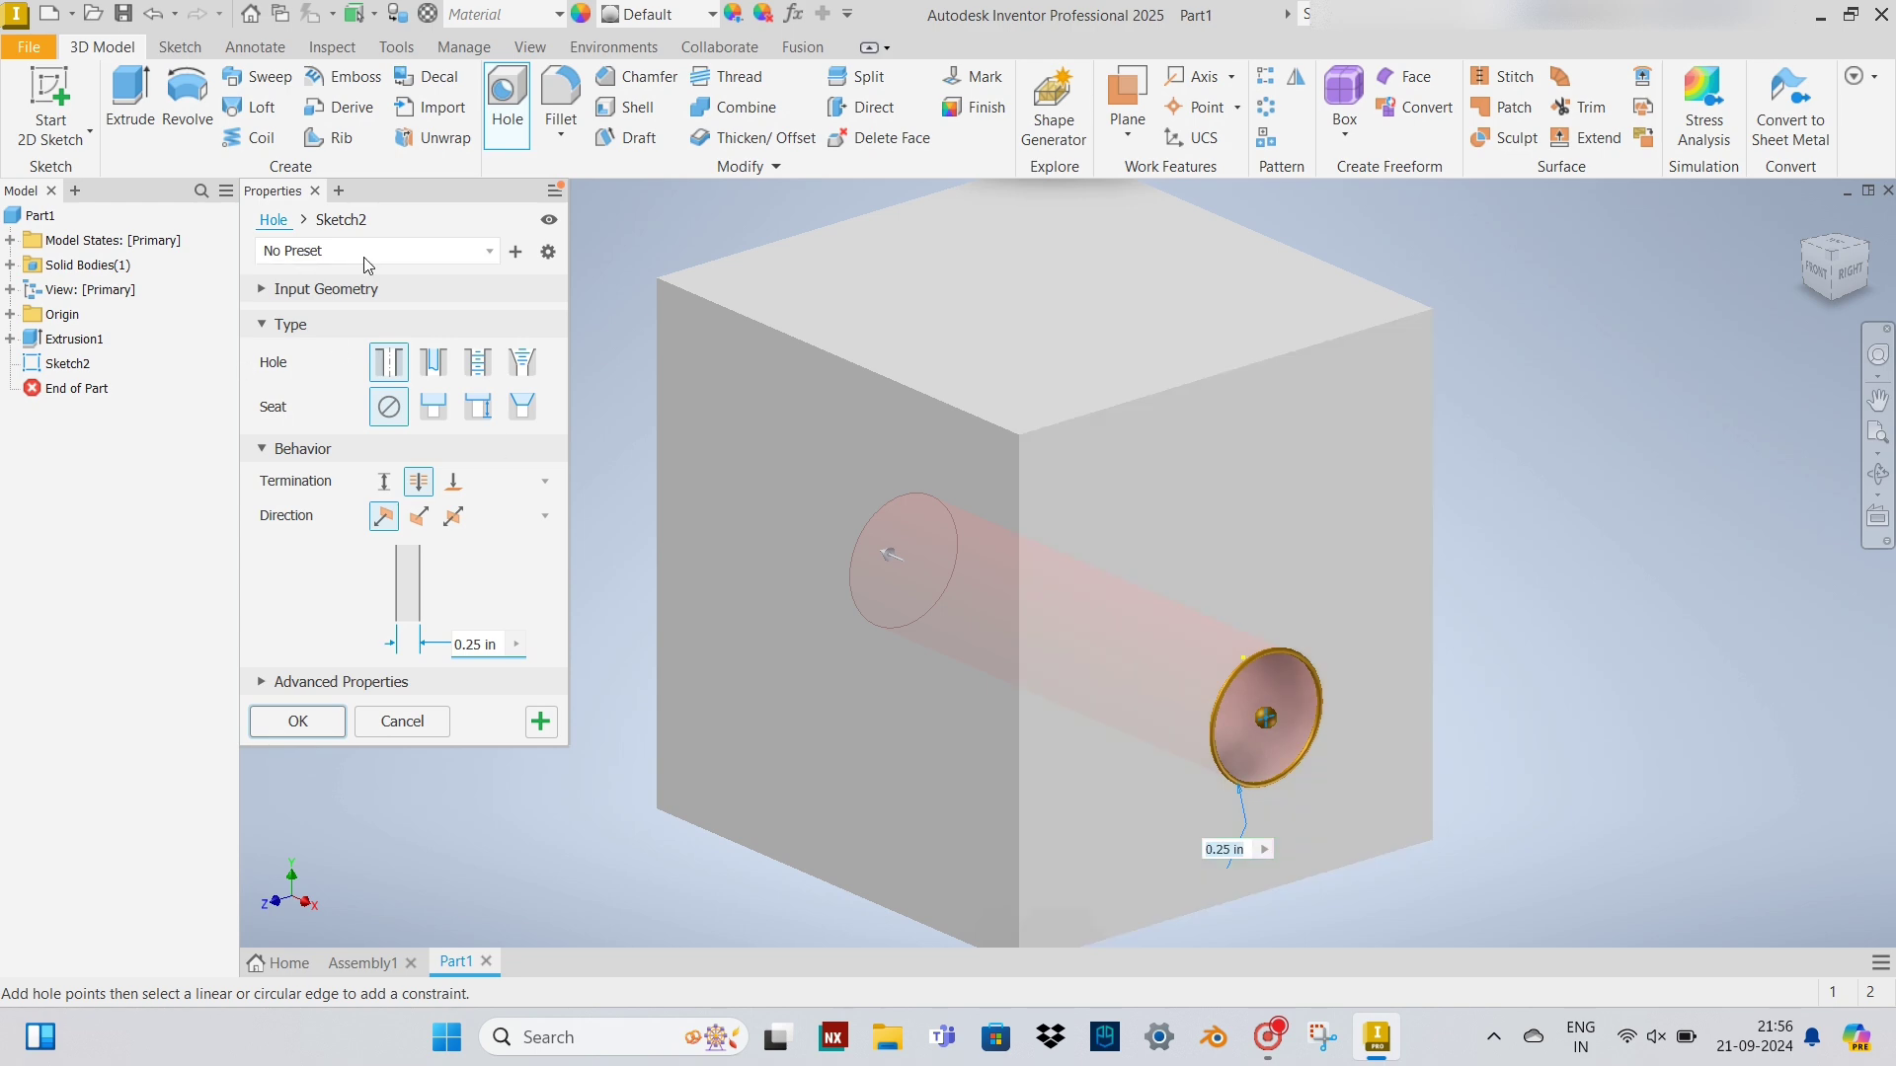
pyautogui.click(434, 363)
pyautogui.click(523, 363)
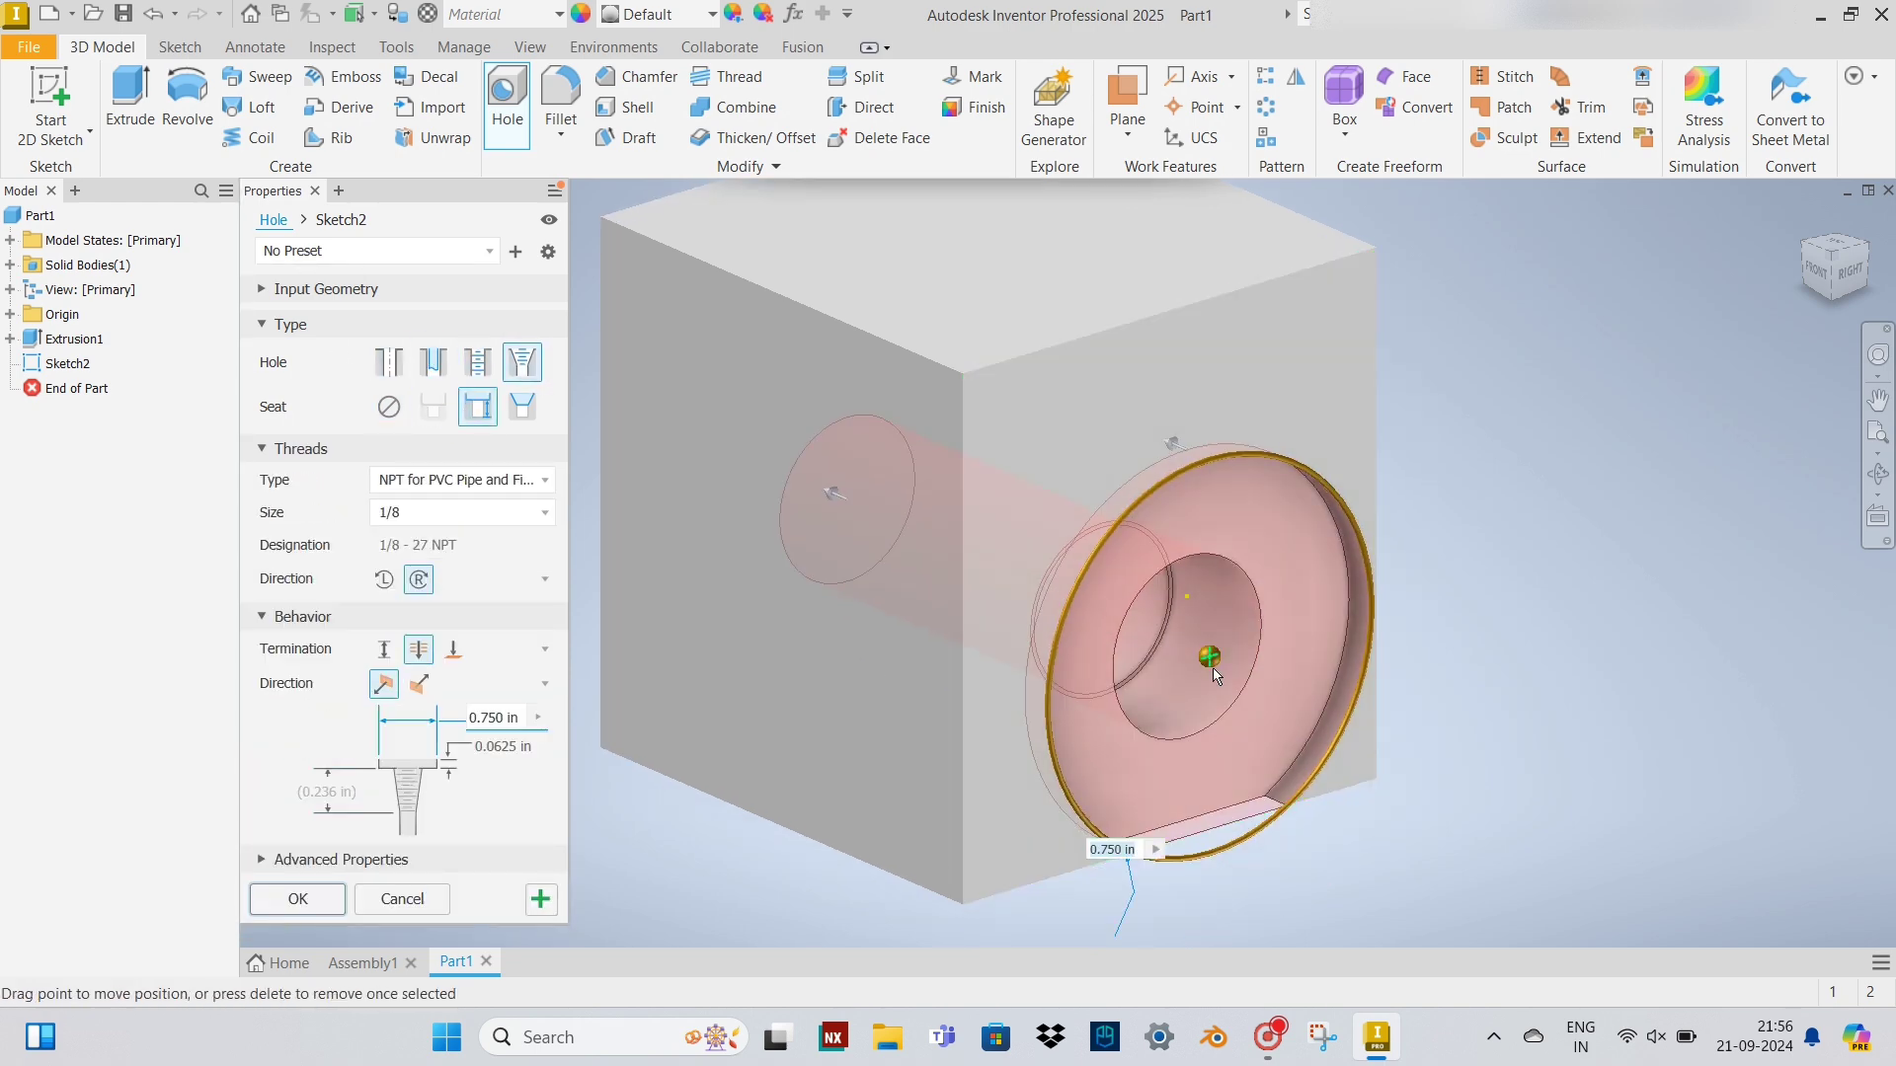
pyautogui.click(1848, 286)
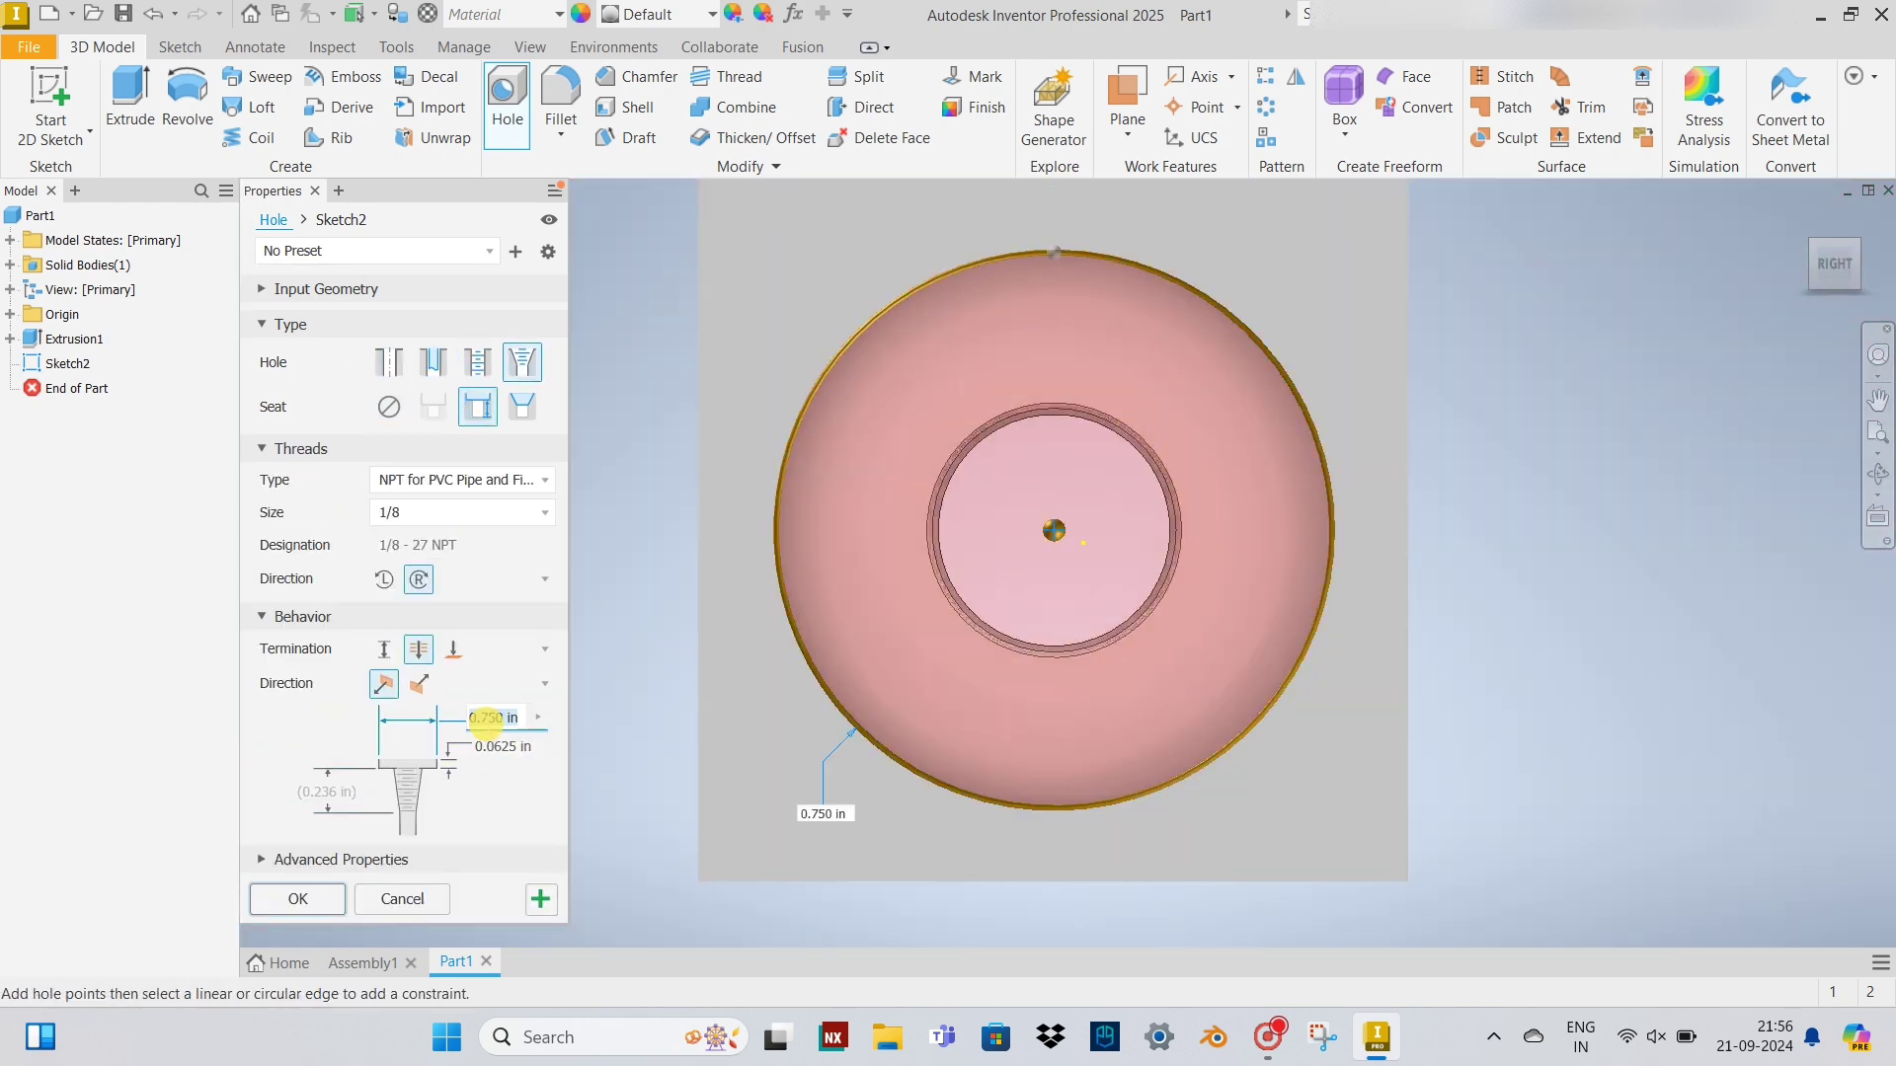
pyautogui.click(334, 900)
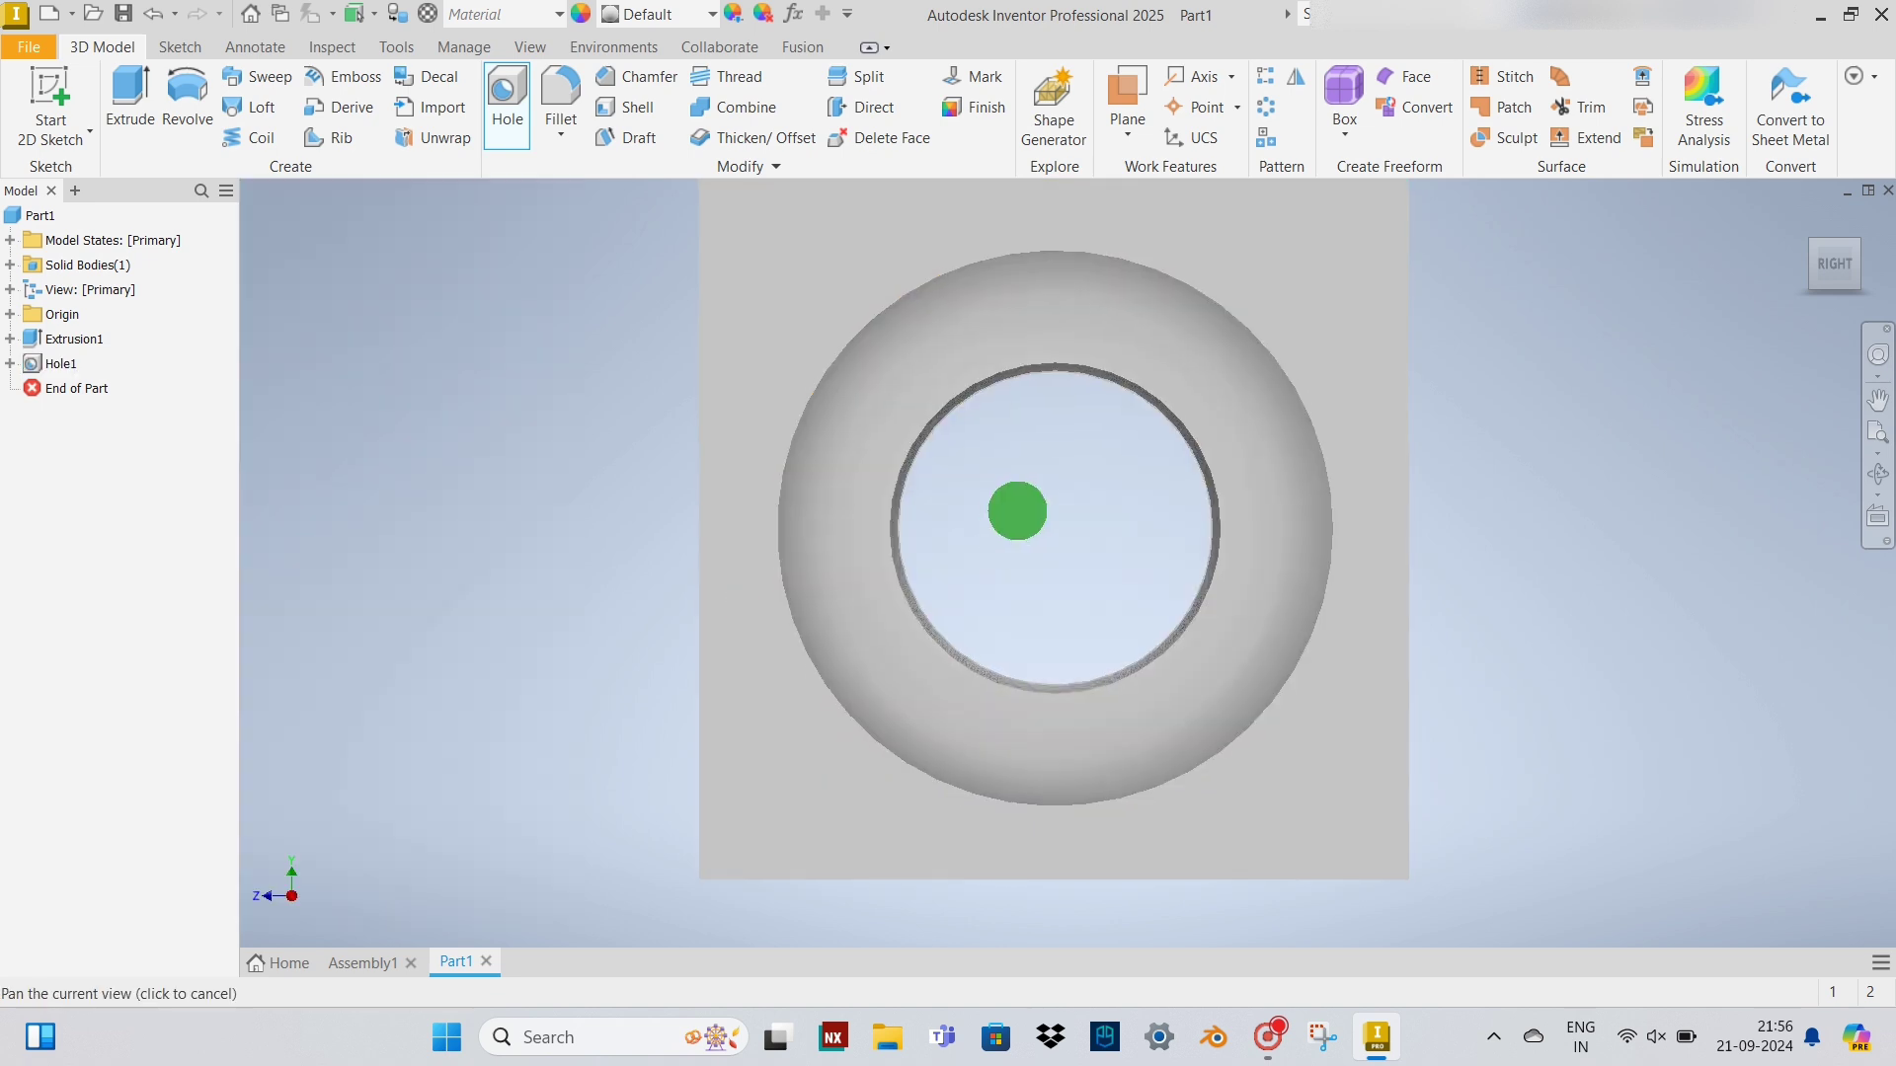
pyautogui.click(1805, 210)
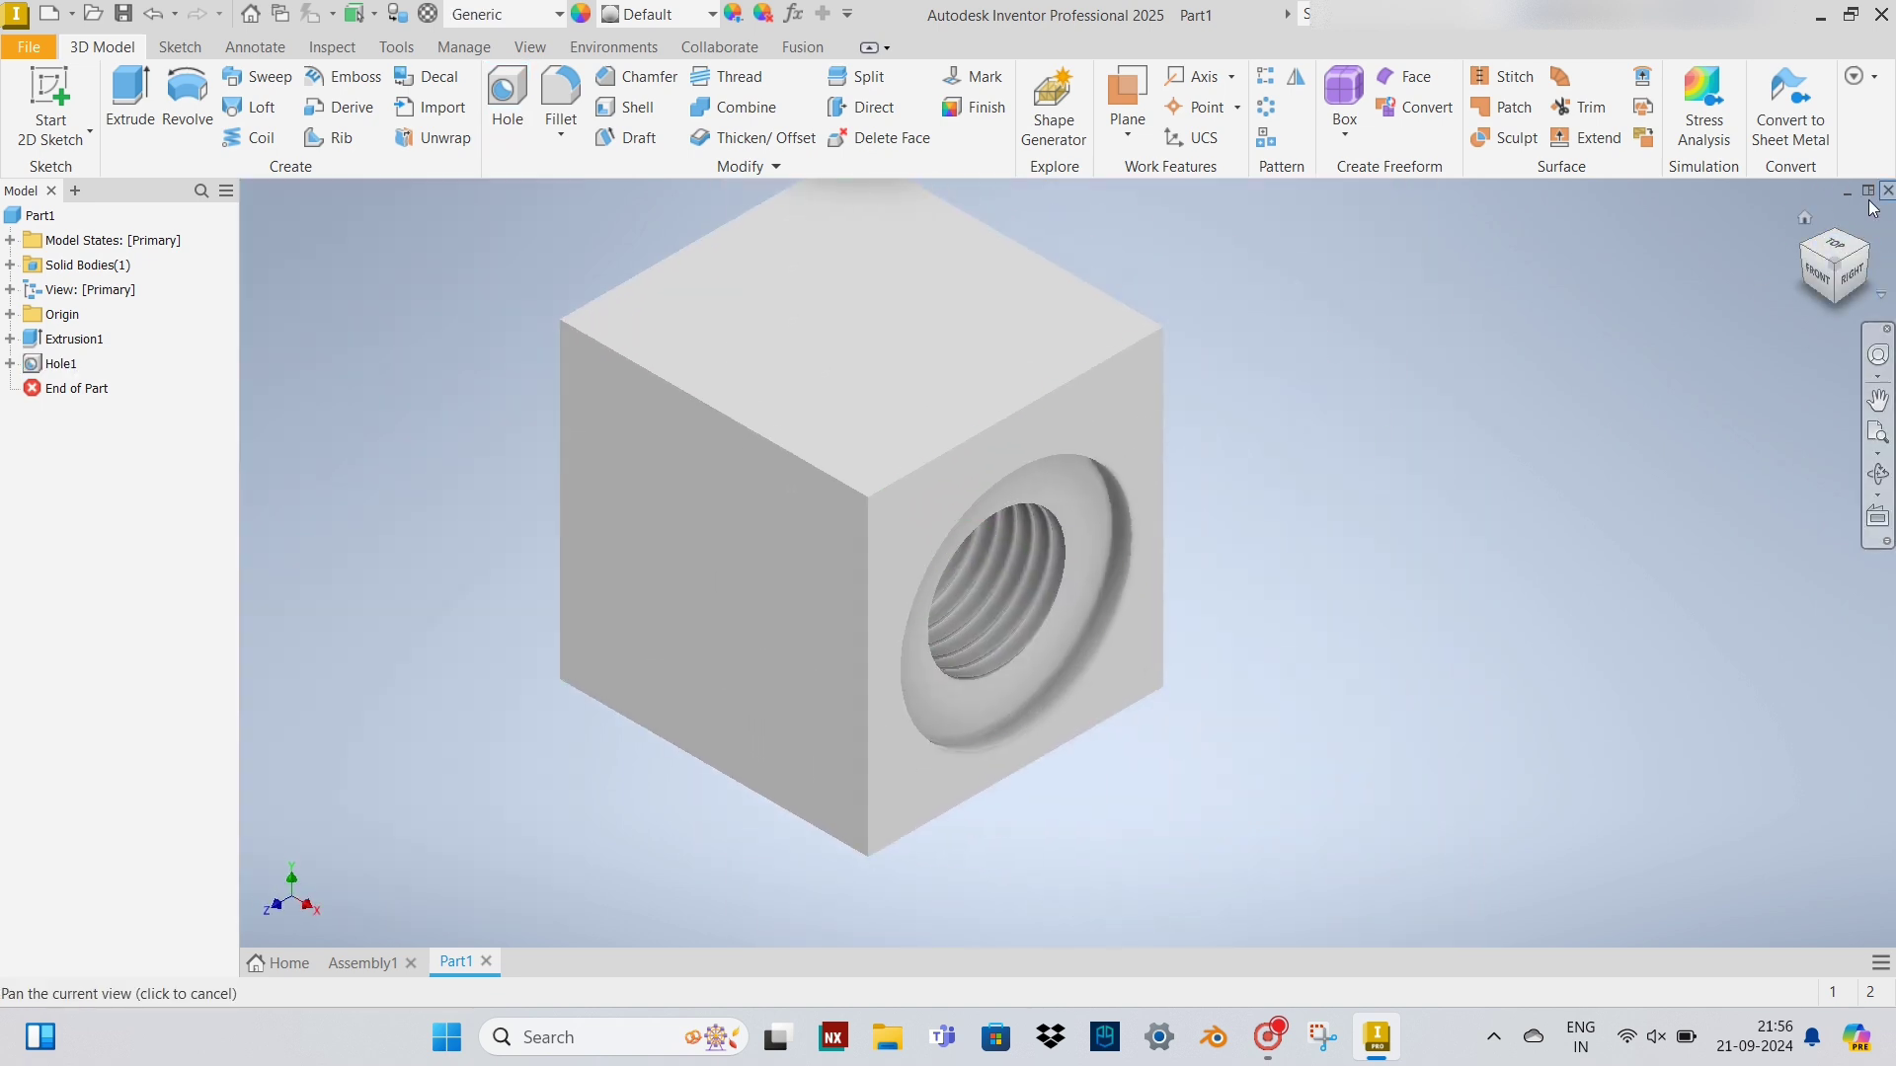
pyautogui.scroll(5, 1110, 517)
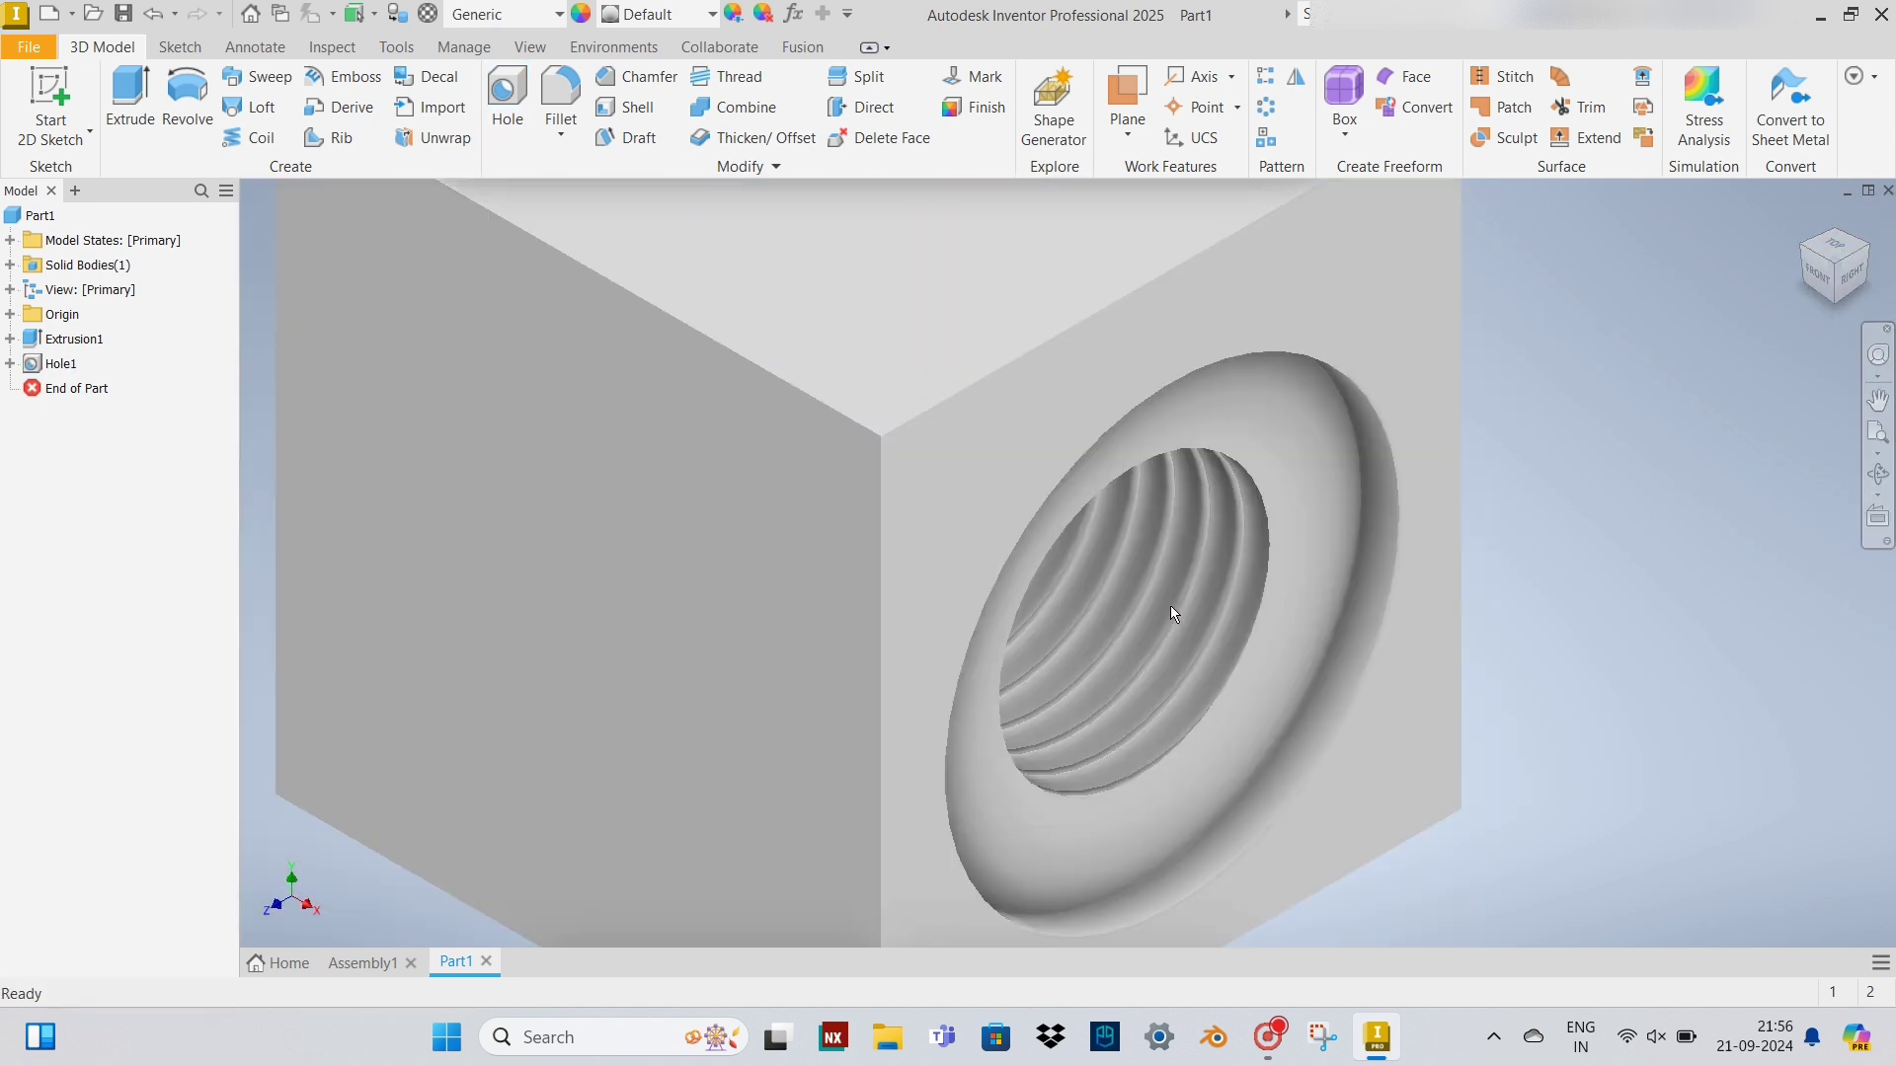
pyautogui.click(1850, 276)
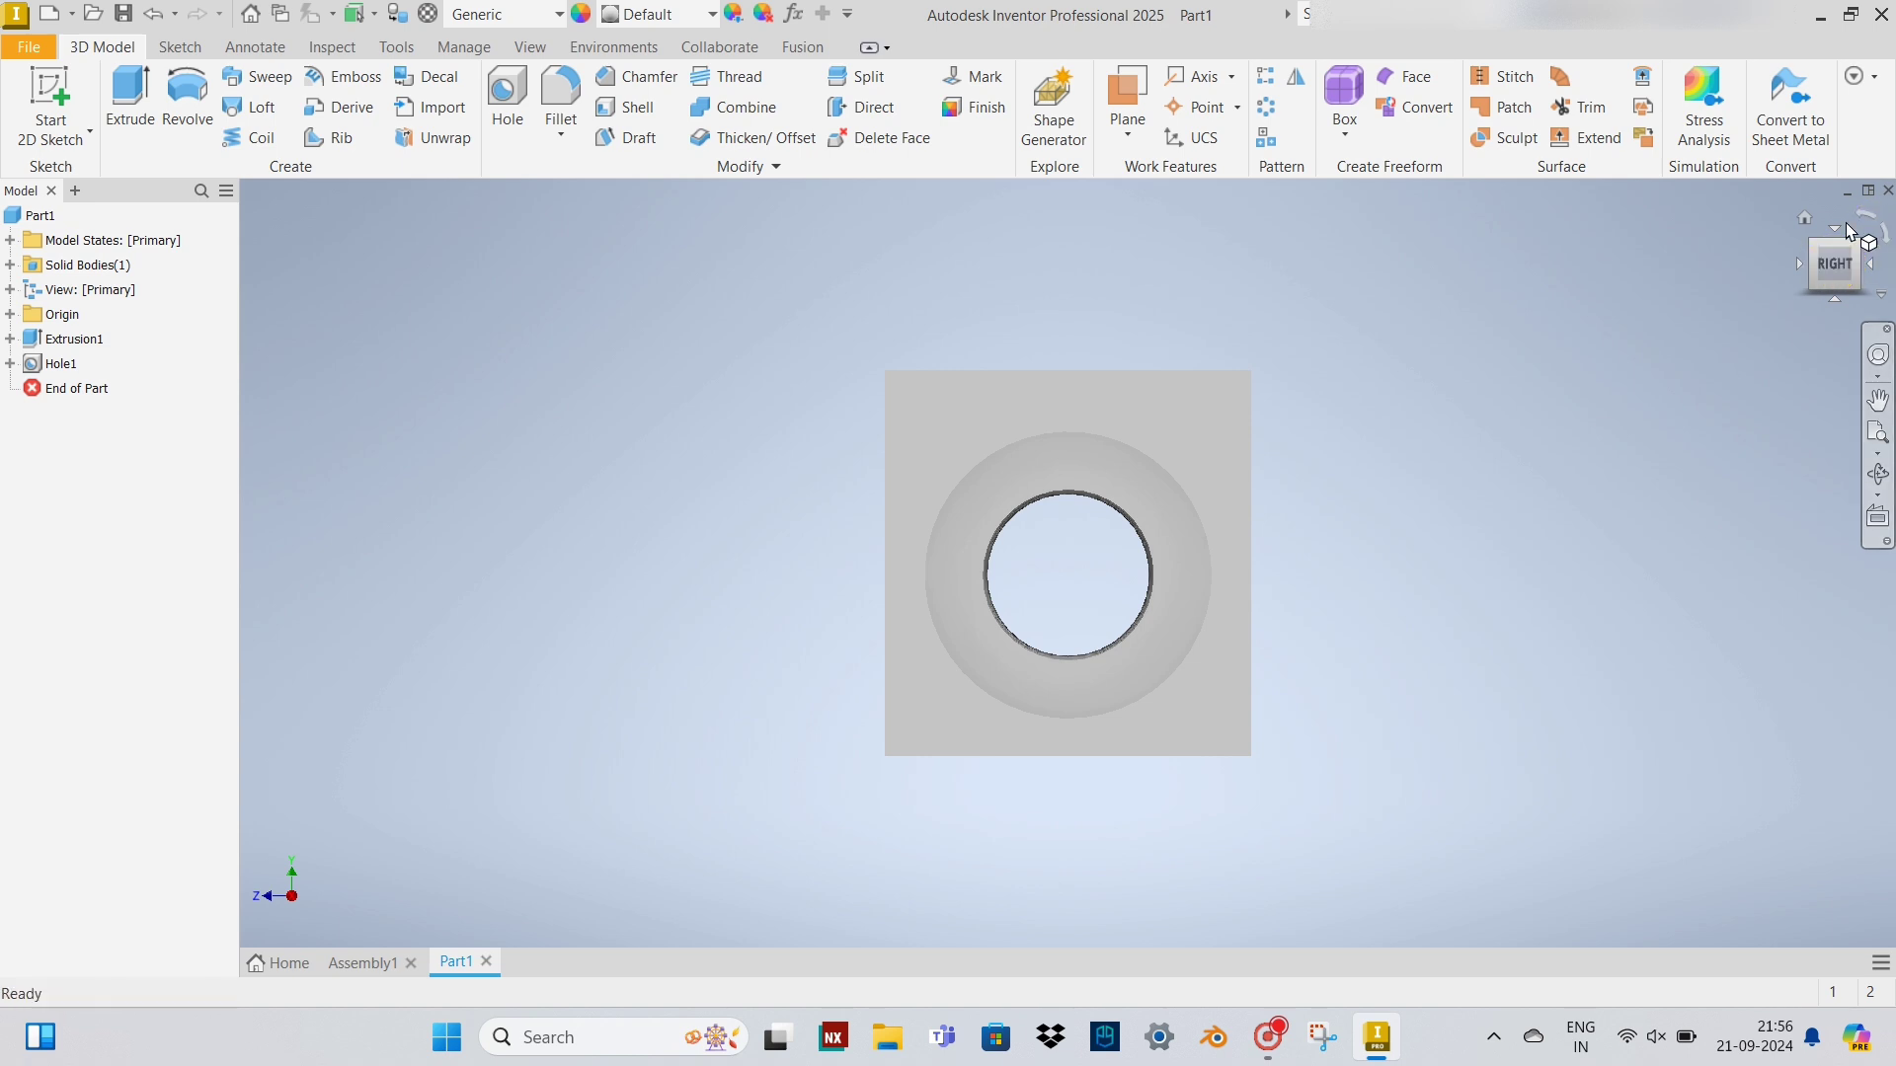
pyautogui.click(1863, 226)
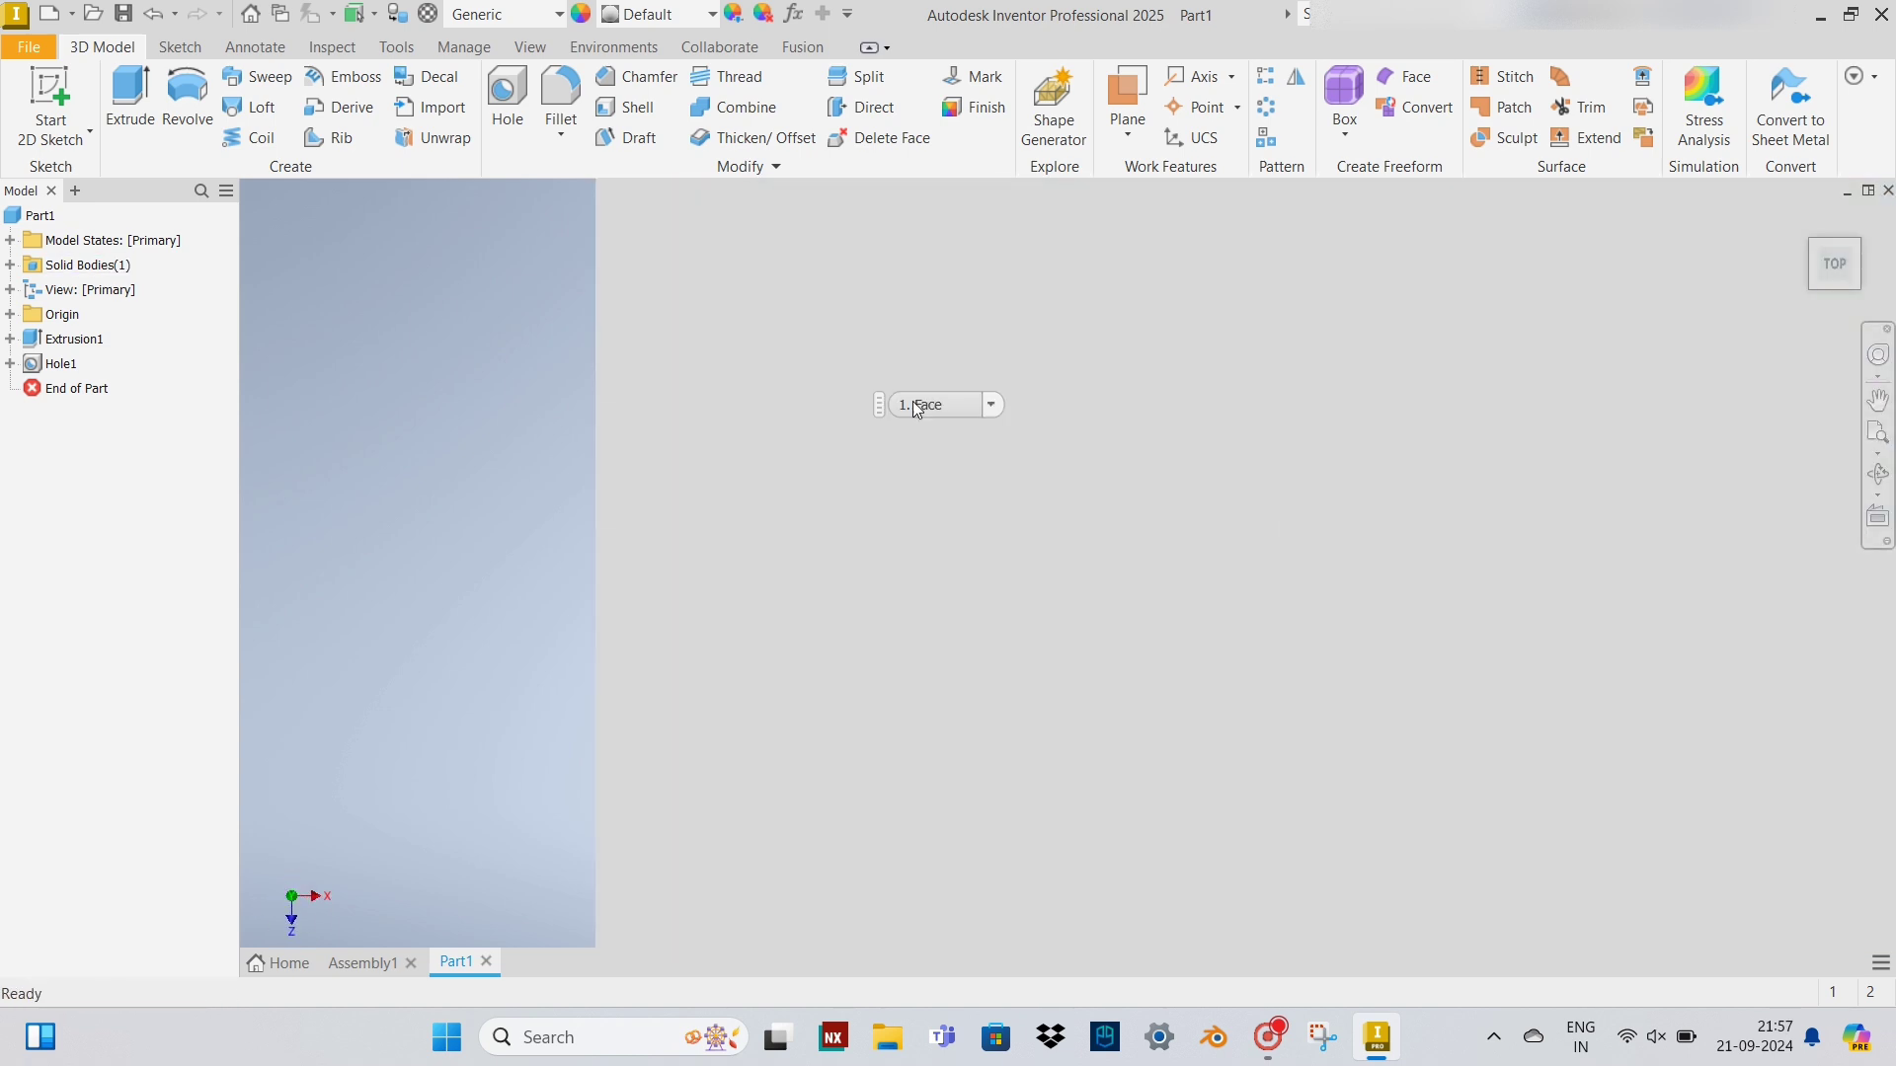
# Step: Exit Inventor without saving the changes to Part1
pyautogui.moveTo(984, 18); pyautogui.dragTo(1054, 69)
pyautogui.hotkey('alt', 'F4')
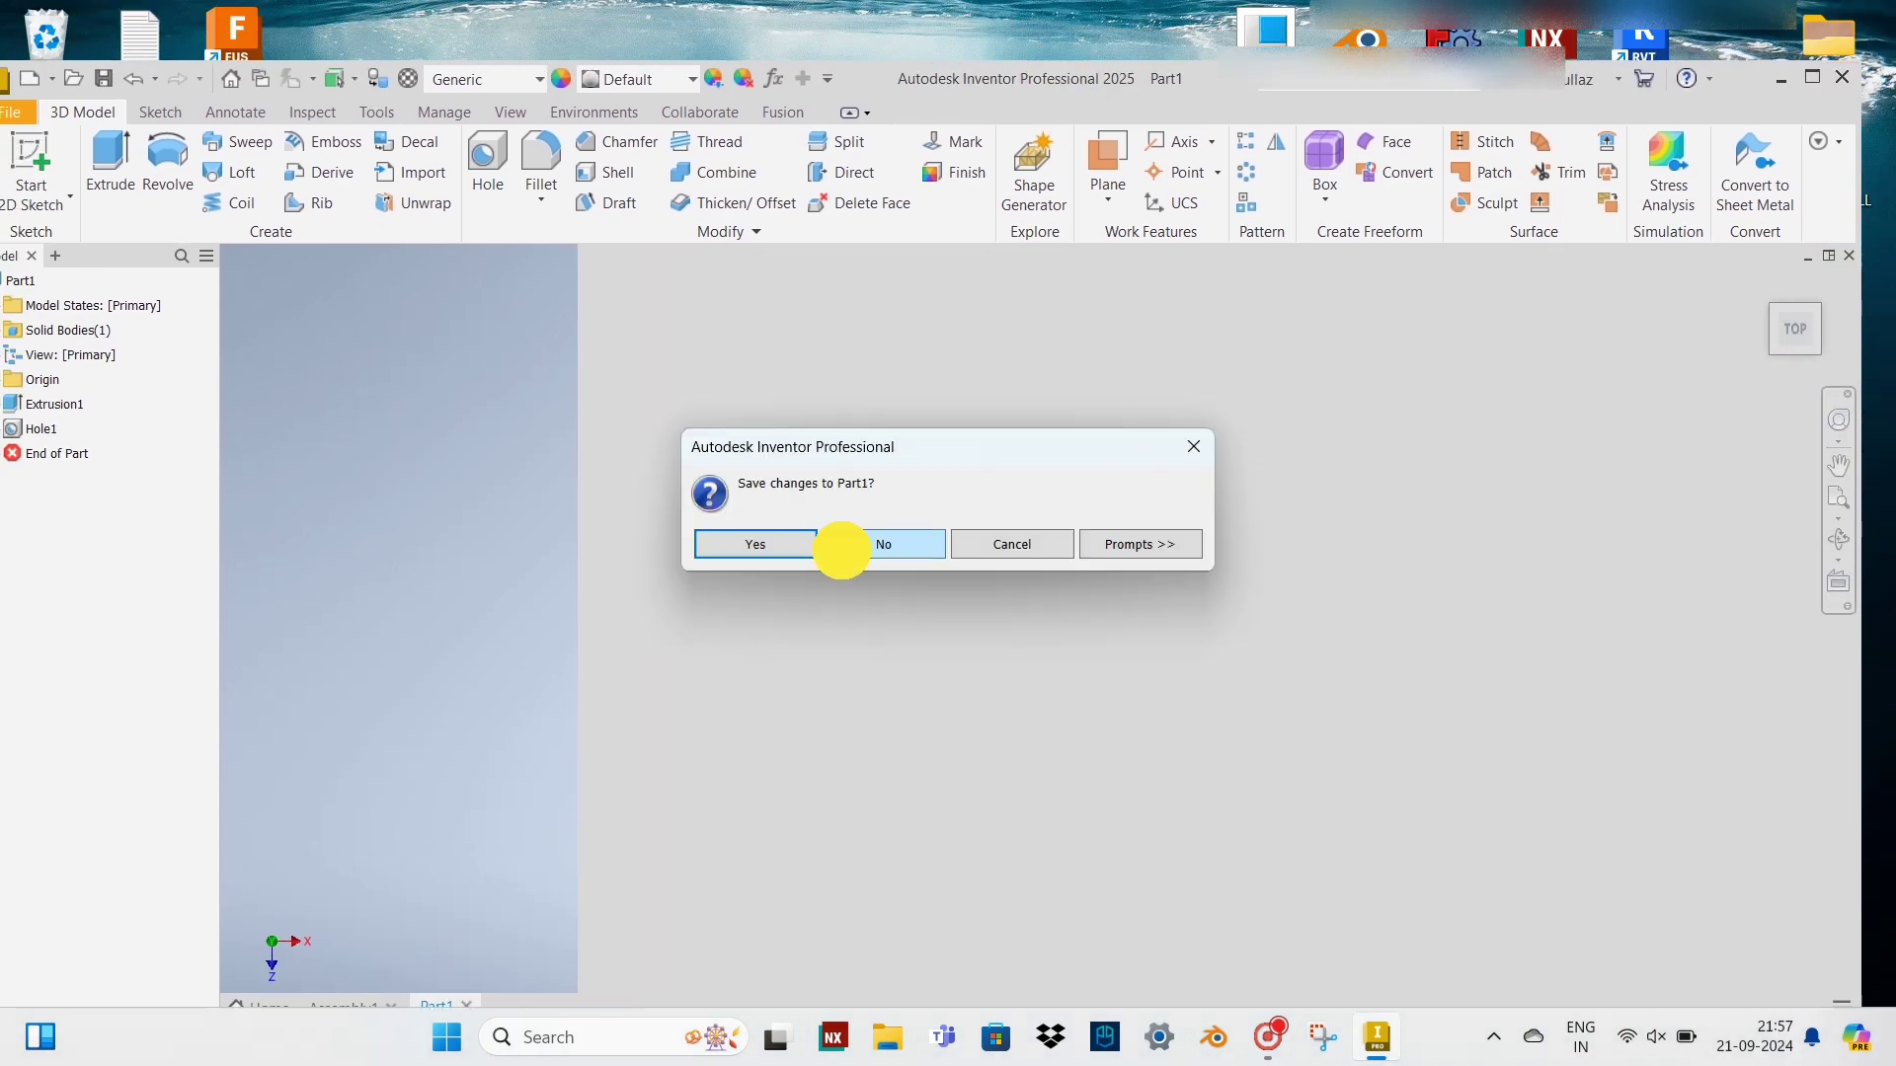
pyautogui.click(842, 550)
pyautogui.click(1842, 77)
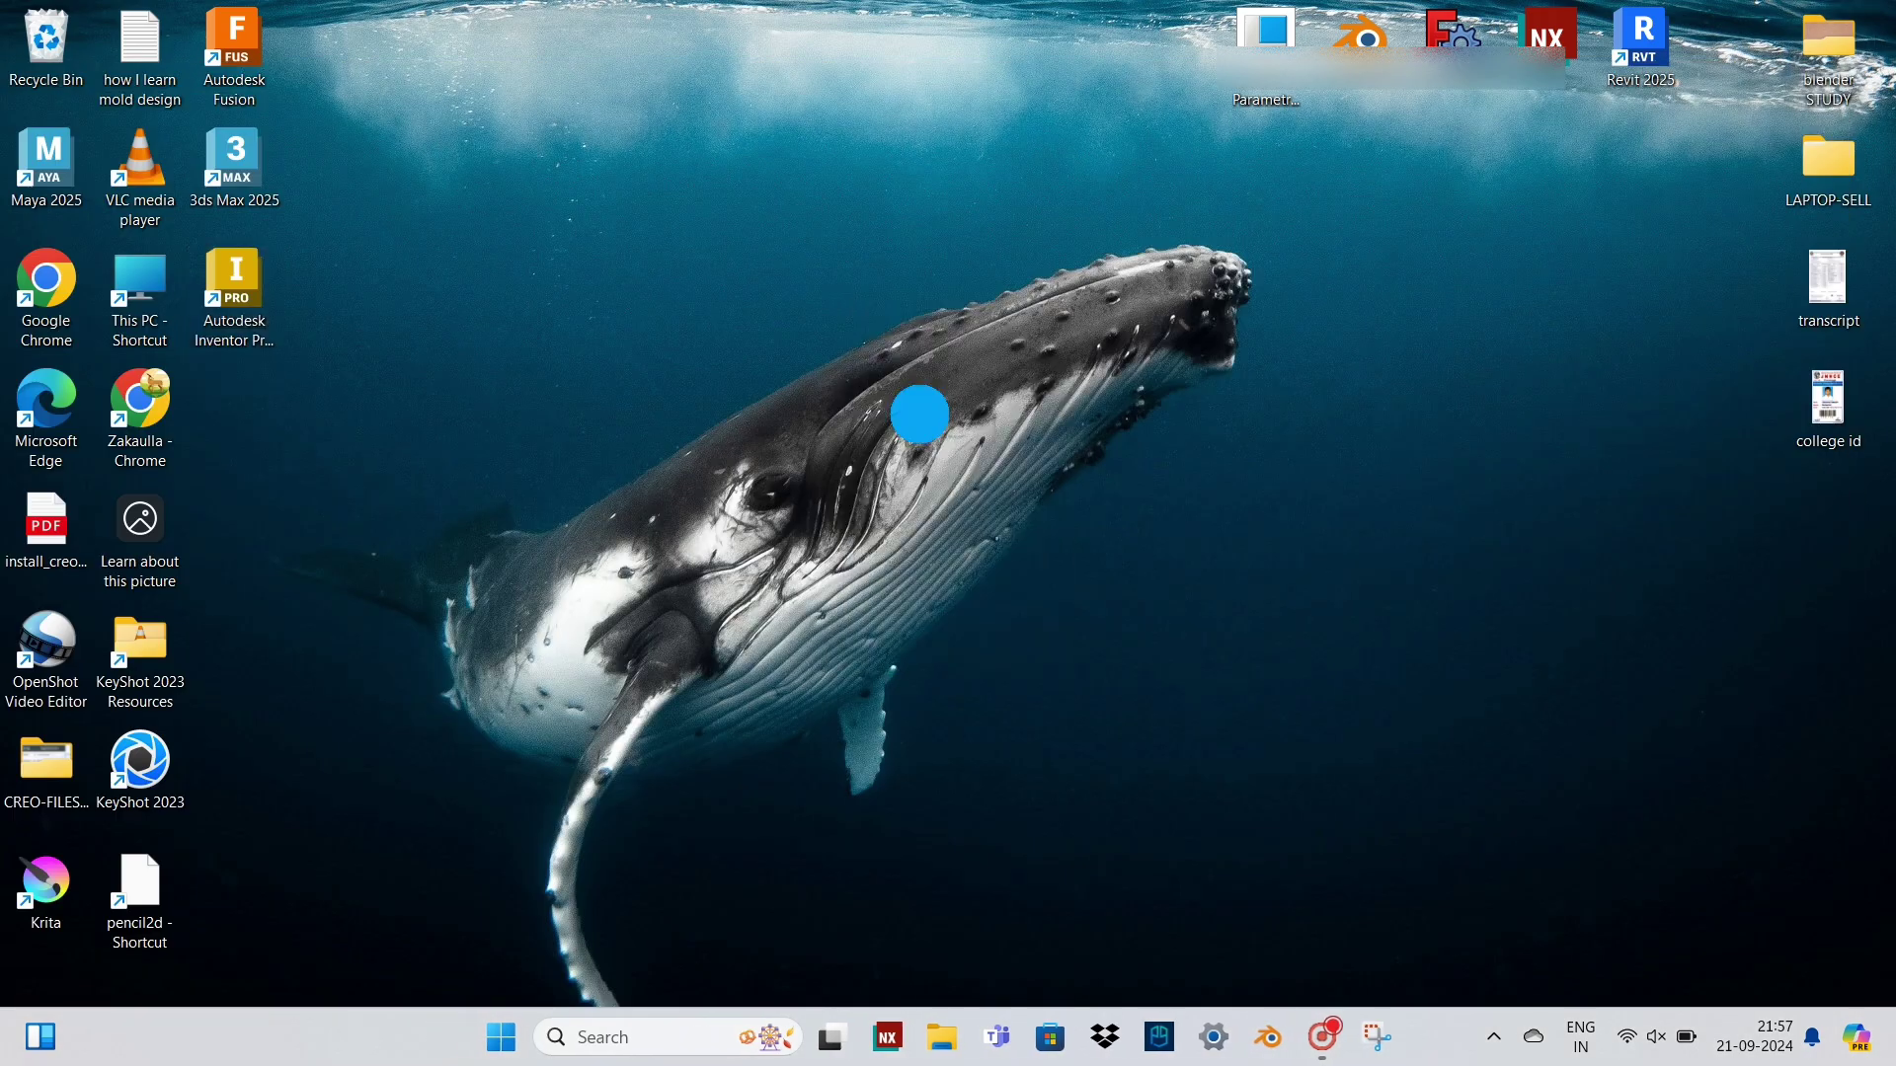